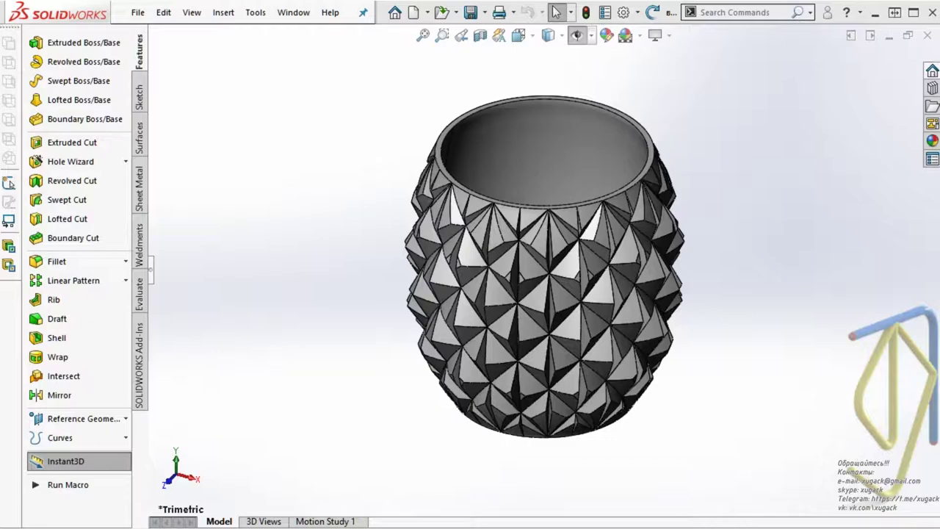
Step: Inspect the vase in a four-view layout, then return to a single trimetric view
{"action": "mouse_move", "coordinate": [787, 397]}
{"action": "middle_mouse_down"}
{"action": "mouse_move", "coordinate": [467, 423]}
{"action": "mouse_move", "coordinate": [283, 424]}
{"action": "mouse_move", "coordinate": [852, 446]}
{"action": "mouse_move", "coordinate": [268, 420]}
{"action": "mouse_move", "coordinate": [710, 408]}
{"action": "mouse_move", "coordinate": [722, 159]}
{"action": "mouse_move", "coordinate": [727, 338]}
{"action": "mouse_move", "coordinate": [420, 399]}
{"action": "mouse_move", "coordinate": [251, 402]}
{"action": "mouse_move", "coordinate": [598, 473]}
{"action": "mouse_move", "coordinate": [671, 423]}
{"action": "middle_mouse_up"}
{"action": "left_click", "coordinate": [535, 41]}
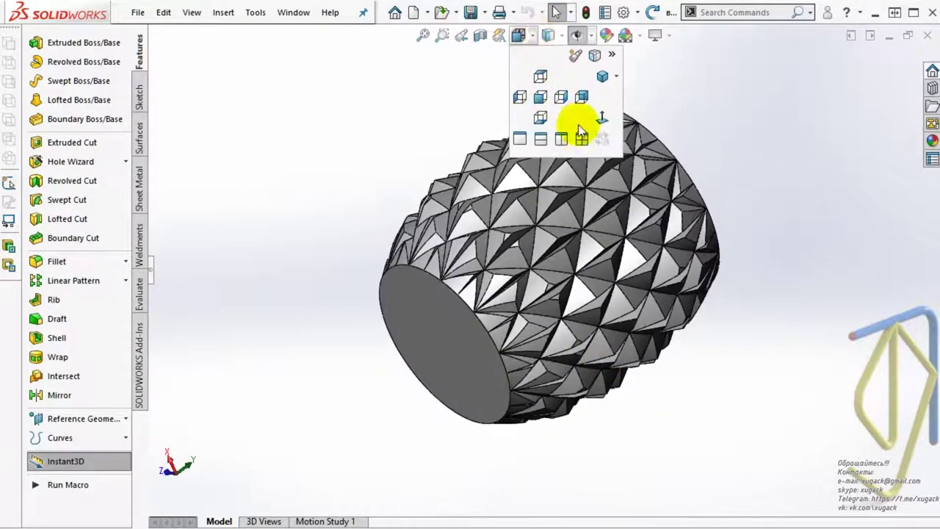
{"action": "left_click", "coordinate": [581, 129]}
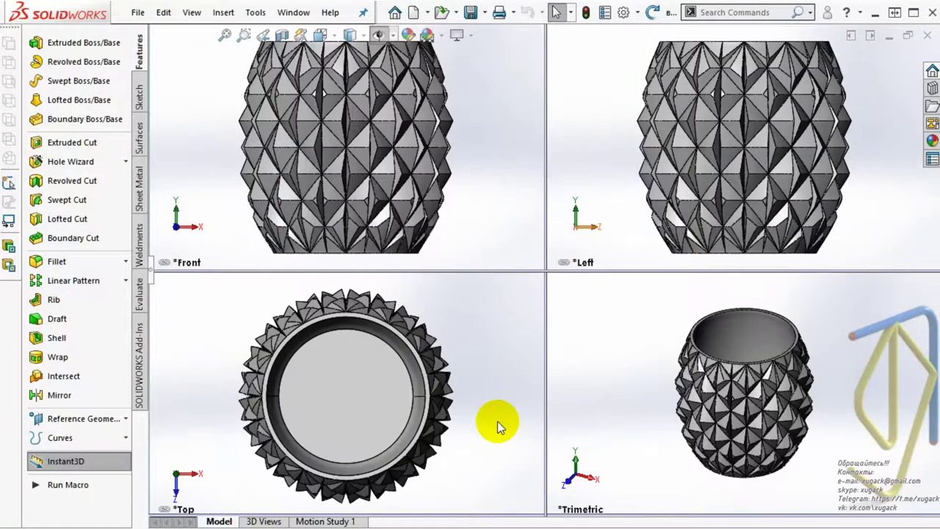
{"action": "scroll", "coordinate": [672, 426], "scroll_direction": "down", "scroll_amount": 2}
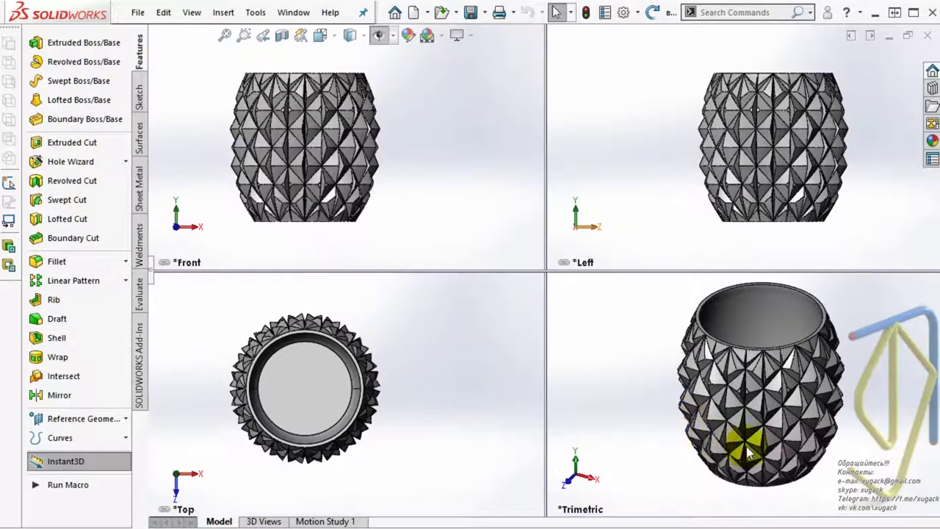
{"action": "scroll", "coordinate": [743, 449], "scroll_direction": "up", "scroll_amount": 2}
{"action": "scroll", "coordinate": [727, 437], "scroll_direction": "down", "scroll_amount": 1}
{"action": "middle_click_drag", "start_coordinate": [725, 434], "coordinate": [570, 327]}
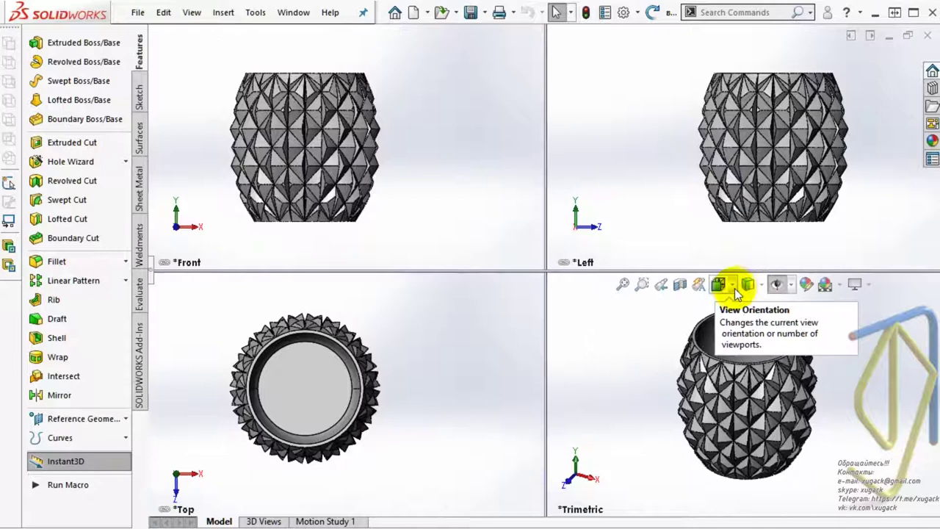
{"action": "left_click", "coordinate": [717, 285]}
{"action": "left_click", "coordinate": [738, 347]}
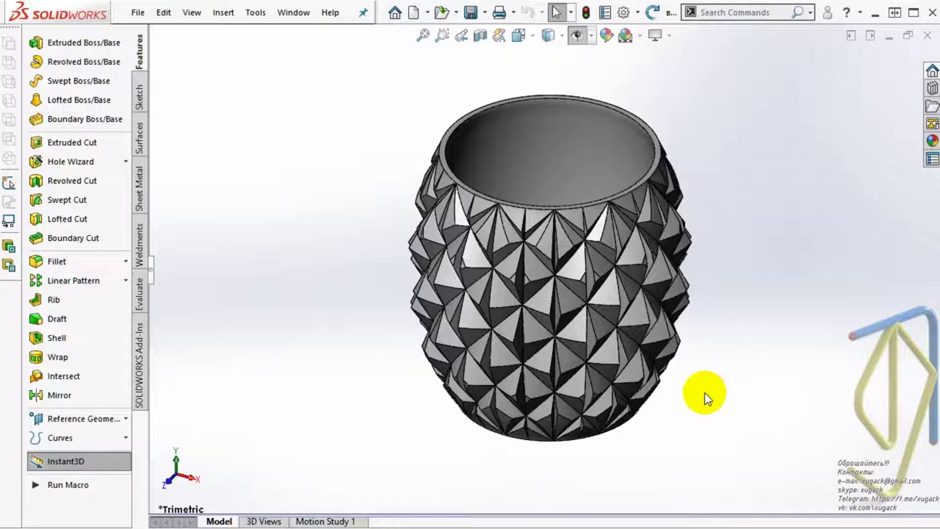
{"action": "middle_click_drag", "start_coordinate": [666, 395], "coordinate": [626, 288]}
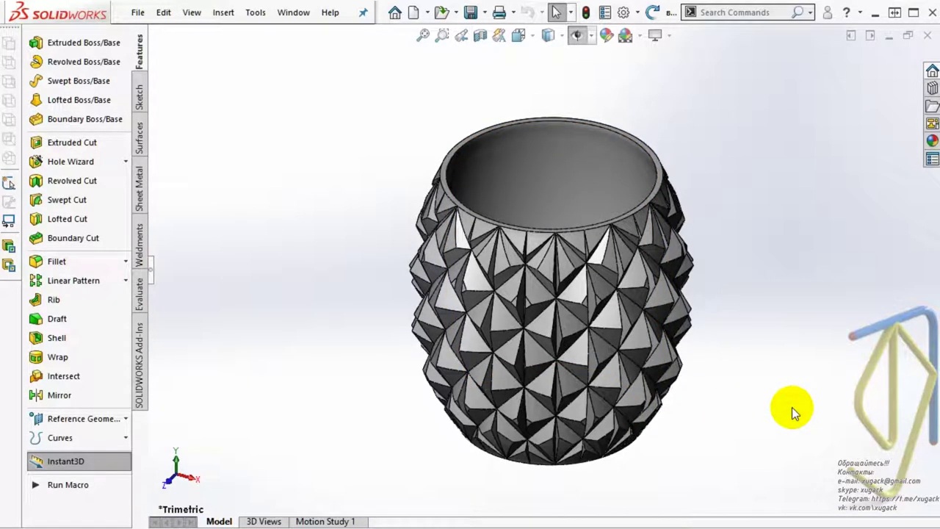
Step: Create a new part and sketch a center rectangle on the Front plane at the origin
{"action": "left_click", "coordinate": [431, 19]}
{"action": "left_click", "coordinate": [430, 29]}
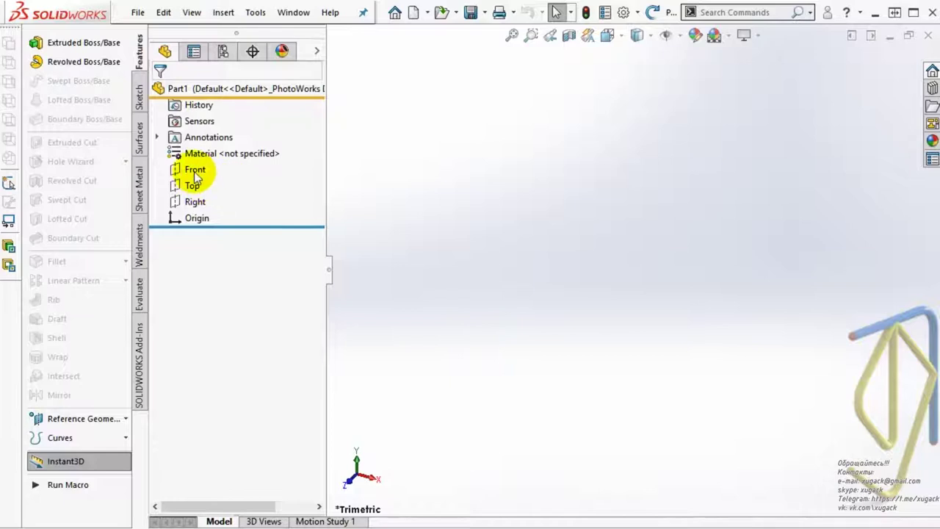
{"action": "left_click", "coordinate": [195, 173]}
{"action": "left_click", "coordinate": [207, 151]}
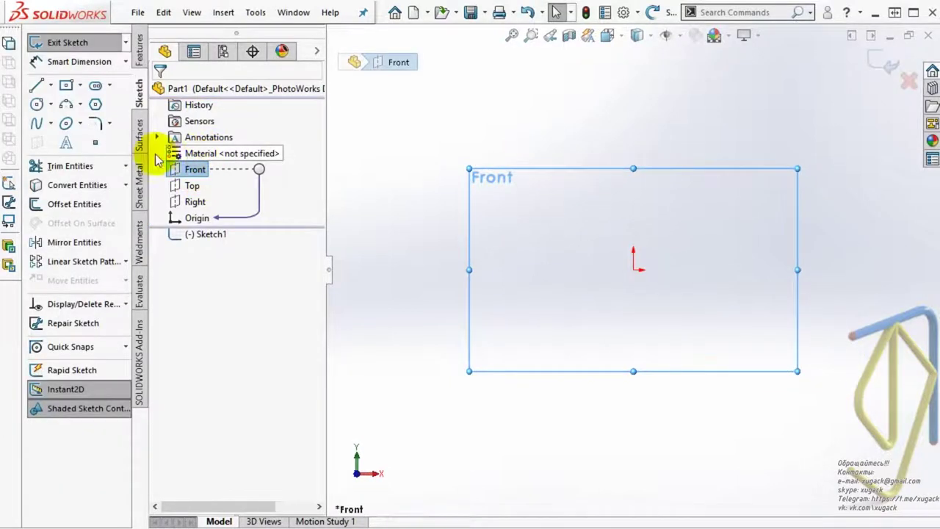
{"action": "left_click", "coordinate": [66, 85]}
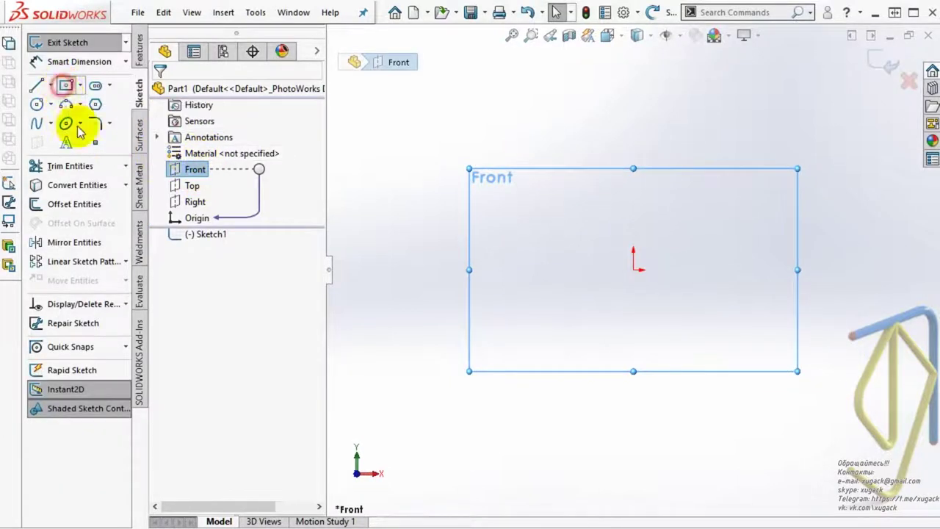
{"action": "left_click", "coordinate": [634, 269]}
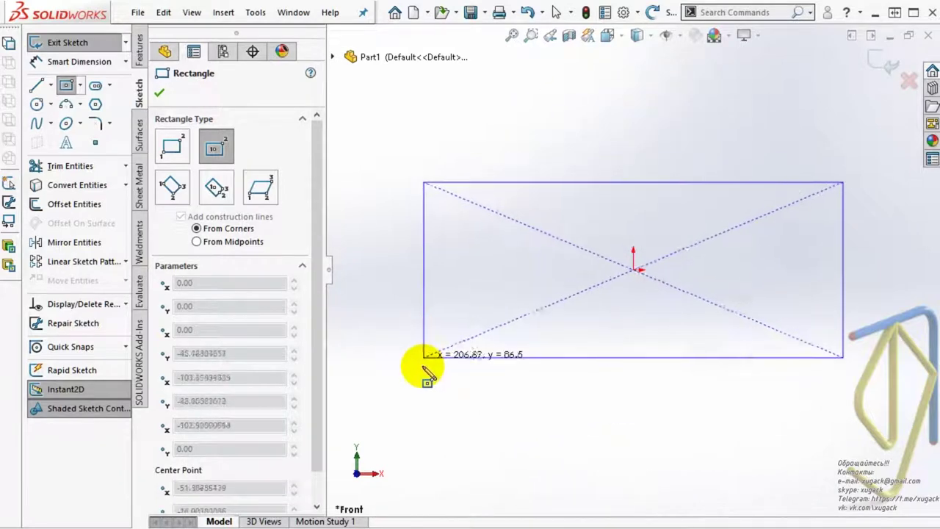
{"action": "left_click", "coordinate": [423, 369]}
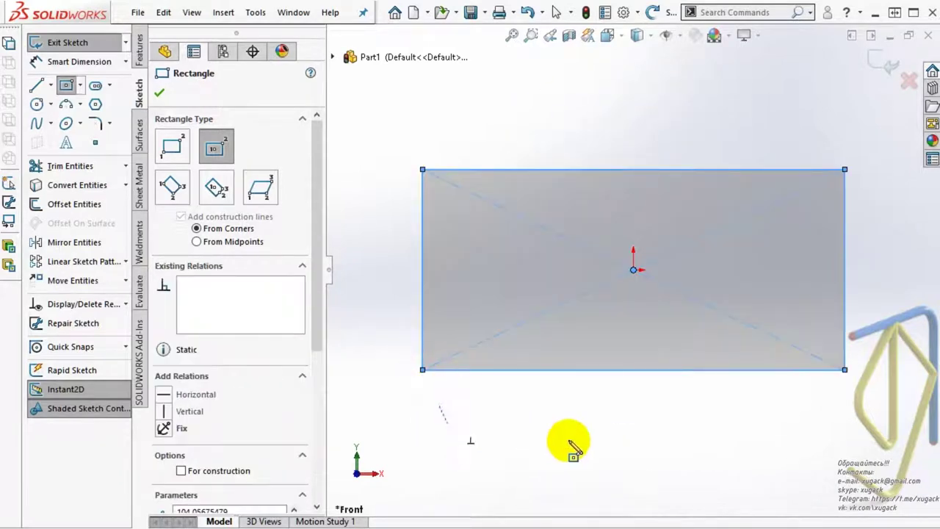
{"action": "key", "text": "Escape"}
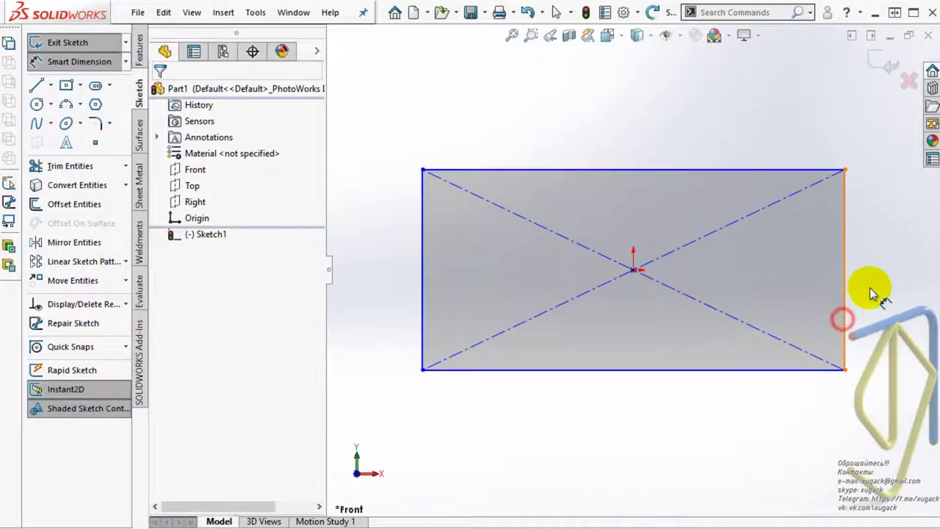
Step: Dimension the rectangle 160 mm tall and 240 mm wide
{"action": "left_click", "coordinate": [870, 287]}
{"action": "left_click", "coordinate": [874, 282]}
{"action": "type", "text": "160"}
{"action": "key", "text": "Return"}
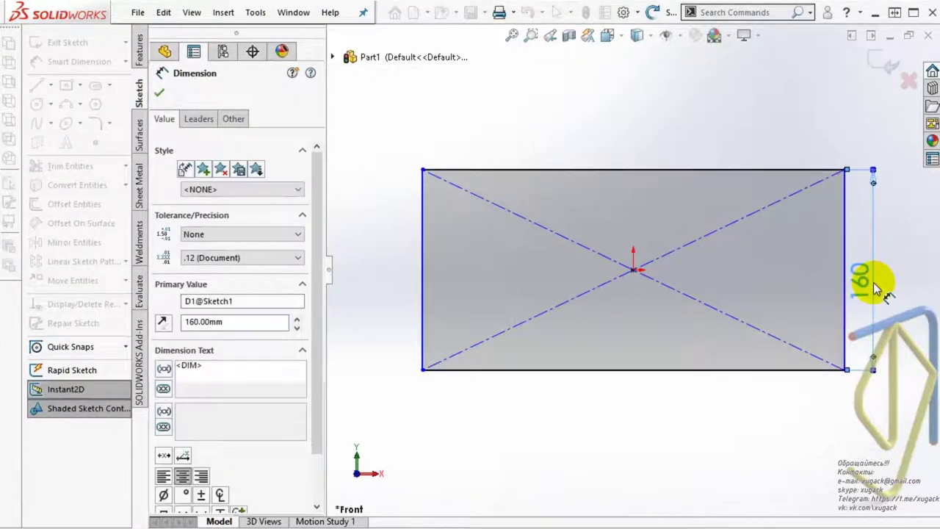
{"action": "left_click", "coordinate": [737, 370]}
{"action": "left_click", "coordinate": [666, 434]}
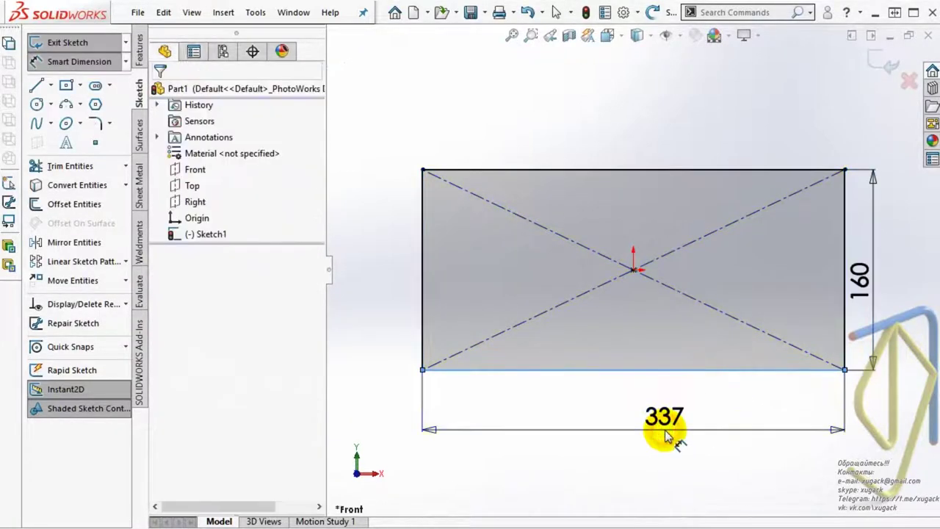
{"action": "type", "text": "240"}
{"action": "key", "text": "Return"}
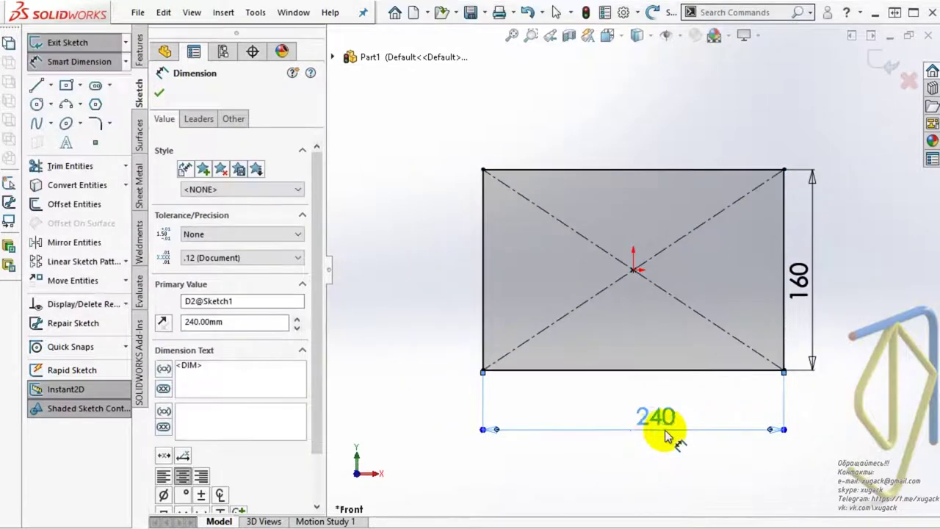
{"action": "left_click", "coordinate": [426, 341]}
Step: Extrude the rectangle into a 3 mm plate and select its front face for sketching
{"action": "left_click", "coordinate": [139, 52]}
{"action": "left_click", "coordinate": [90, 42]}
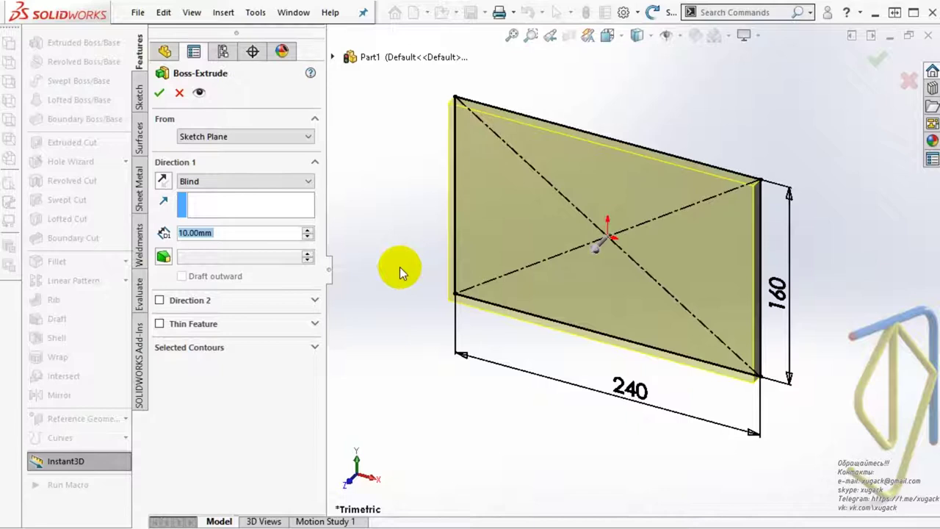
{"action": "key", "text": "Return"}
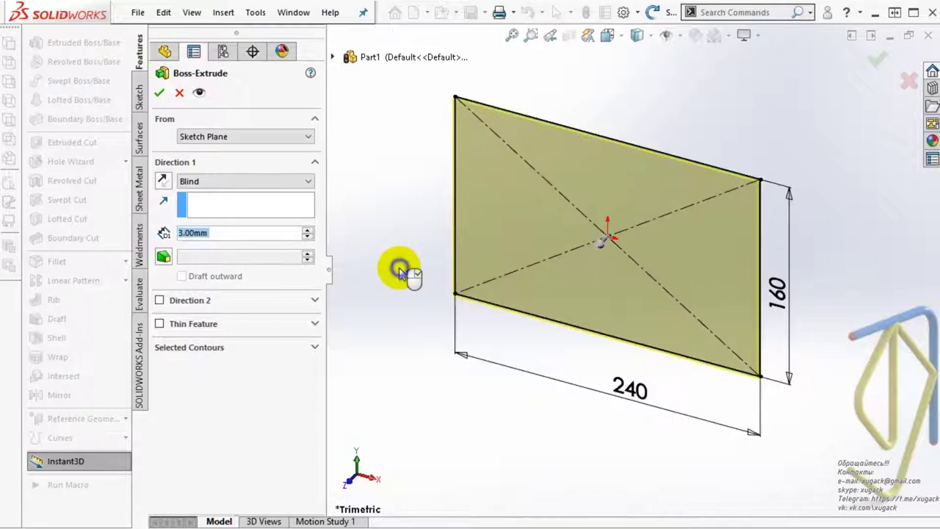
{"action": "left_click", "coordinate": [399, 269]}
{"action": "left_click", "coordinate": [514, 283]}
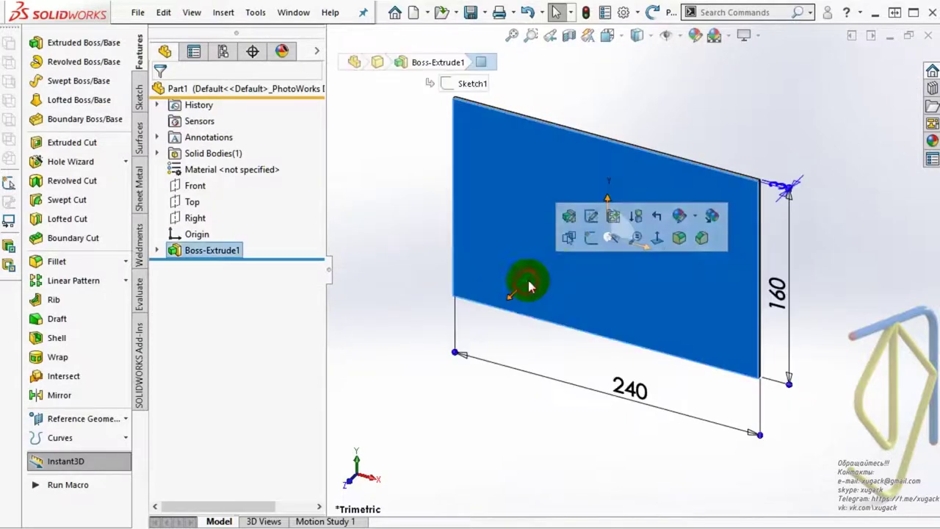
Step: Sketch a triangle at the plate's lower-left corner, viewed normal to the face
{"action": "left_click", "coordinate": [594, 236]}
{"action": "left_click", "coordinate": [608, 35]}
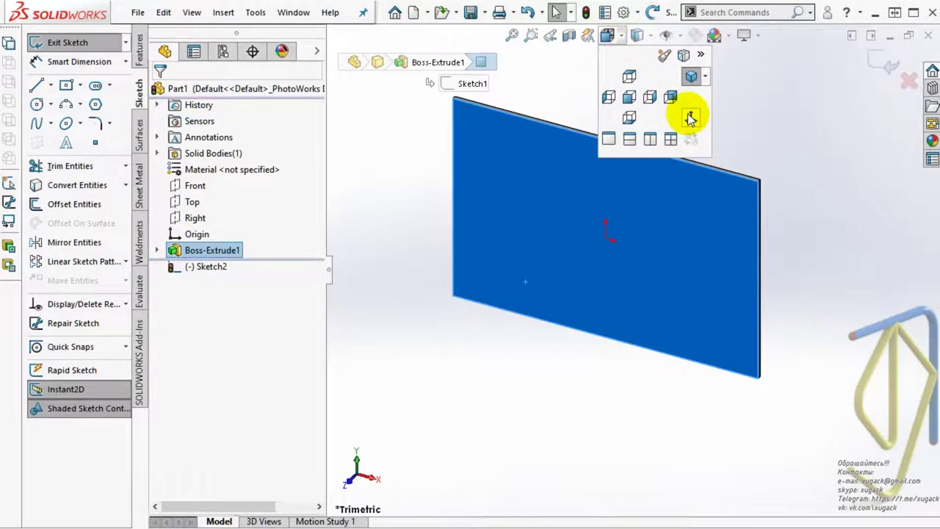
{"action": "left_click", "coordinate": [691, 119]}
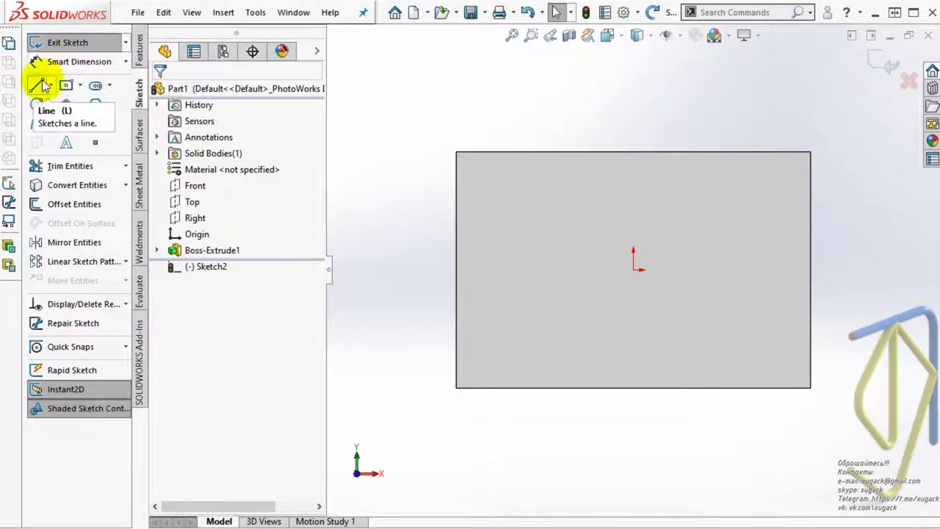
{"action": "left_click", "coordinate": [41, 85]}
{"action": "scroll", "coordinate": [451, 367], "scroll_direction": "down", "scroll_amount": 3}
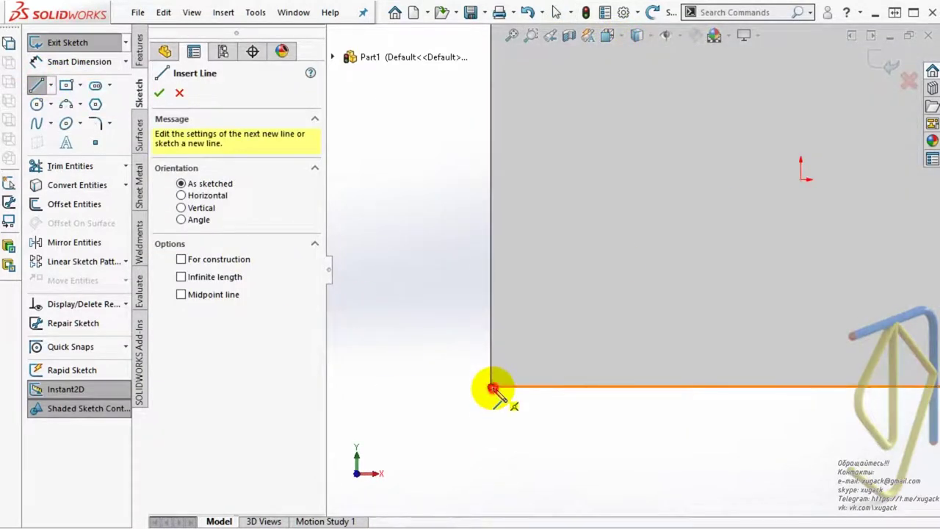
{"action": "left_click", "coordinate": [493, 388]}
{"action": "left_click", "coordinate": [492, 282]}
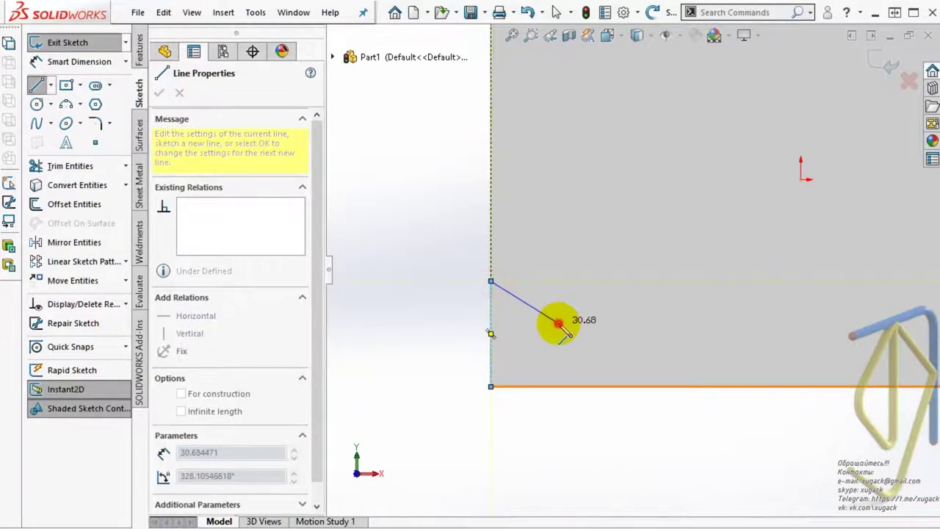
{"action": "left_click", "coordinate": [559, 323]}
{"action": "left_click", "coordinate": [490, 385]}
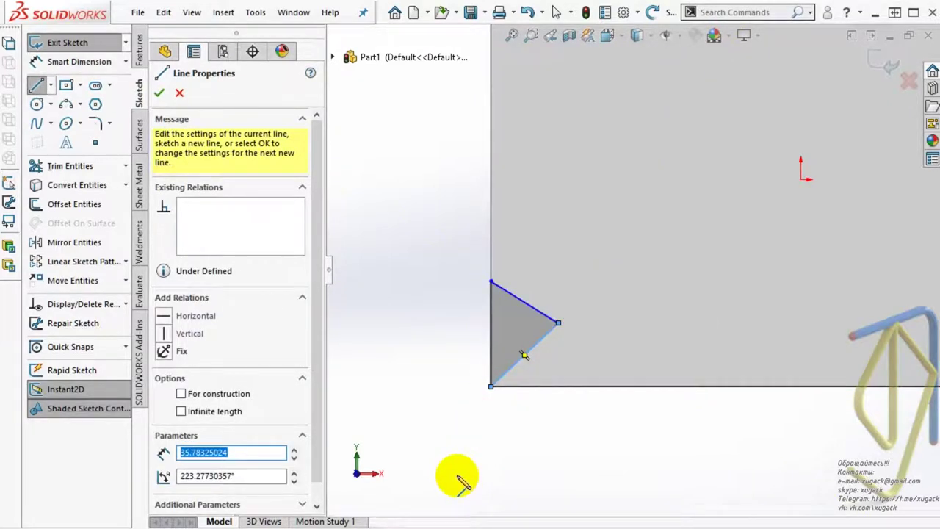
{"action": "key", "text": "Escape"}
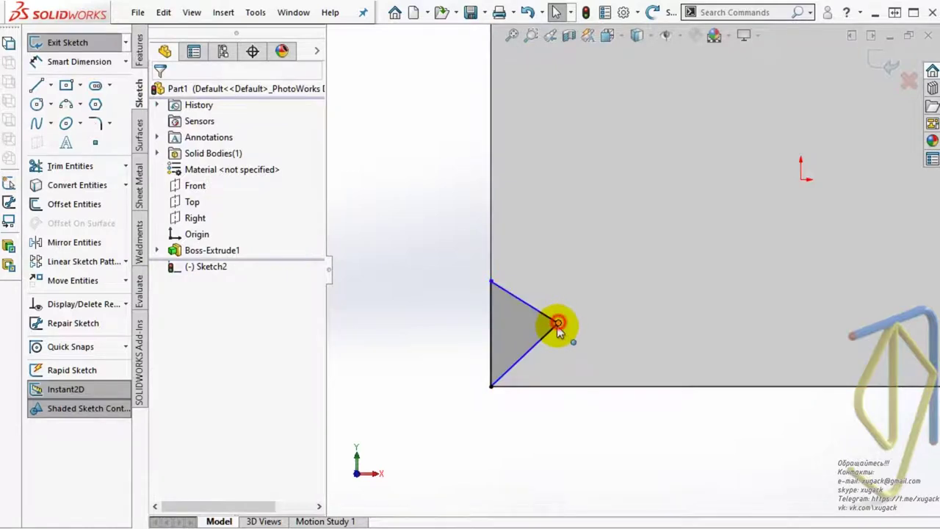
Step: Make the triangle's right vertex horizontal with its left edge's midpoint
{"action": "left_click", "coordinate": [558, 323]}
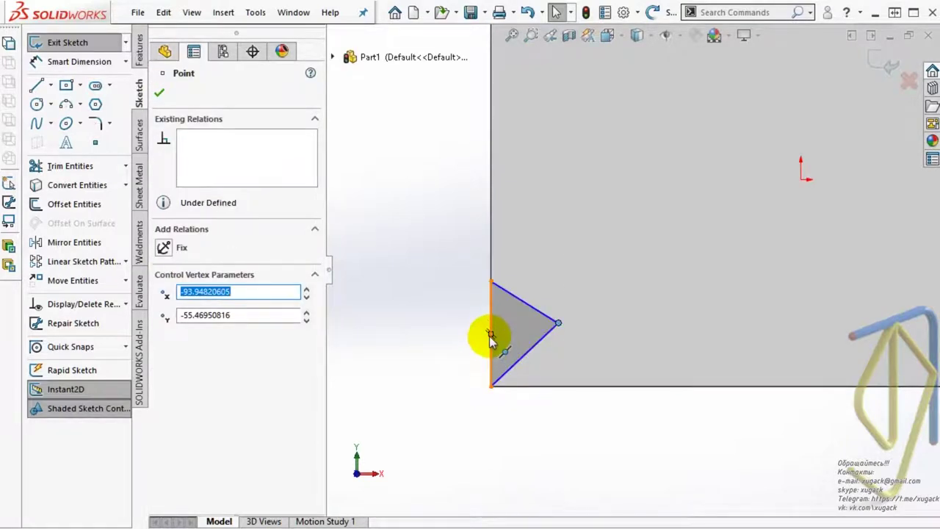
{"action": "left_click", "coordinate": [490, 334], "text": "ctrl"}
{"action": "left_click", "coordinate": [537, 272]}
{"action": "left_click", "coordinate": [419, 368]}
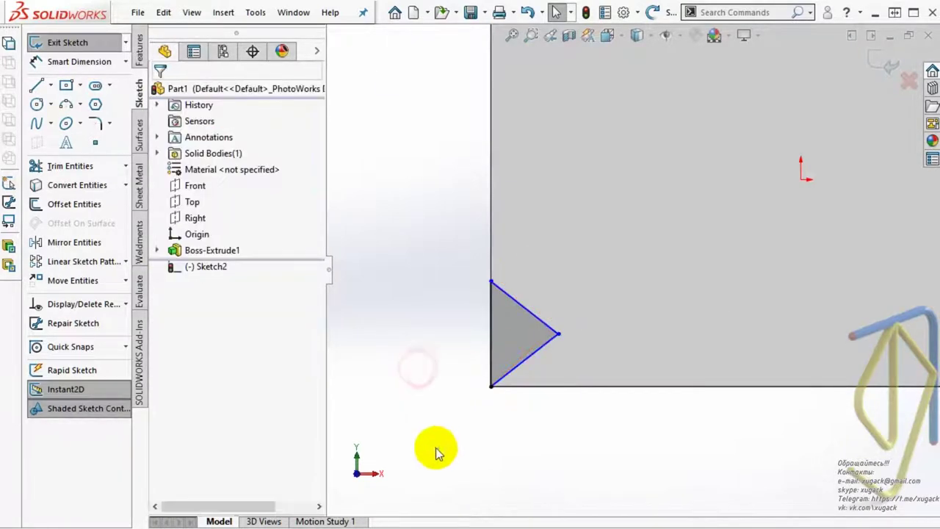
Step: Dimension the triangle's left edge 40 mm and its width 20 mm
{"action": "right_click_drag", "start_coordinate": [437, 453], "coordinate": [451, 401]}
{"action": "left_click", "coordinate": [490, 351]}
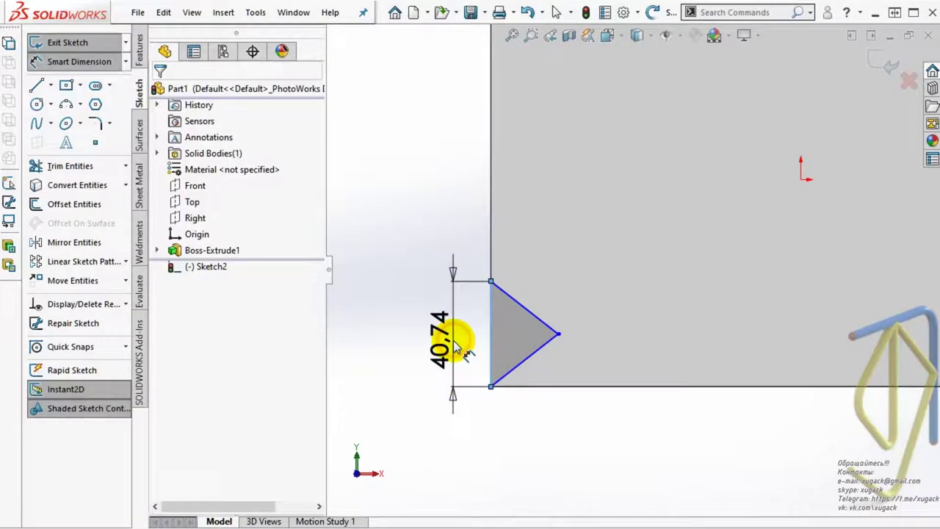
{"action": "left_click", "coordinate": [453, 340]}
{"action": "key", "text": "Return"}
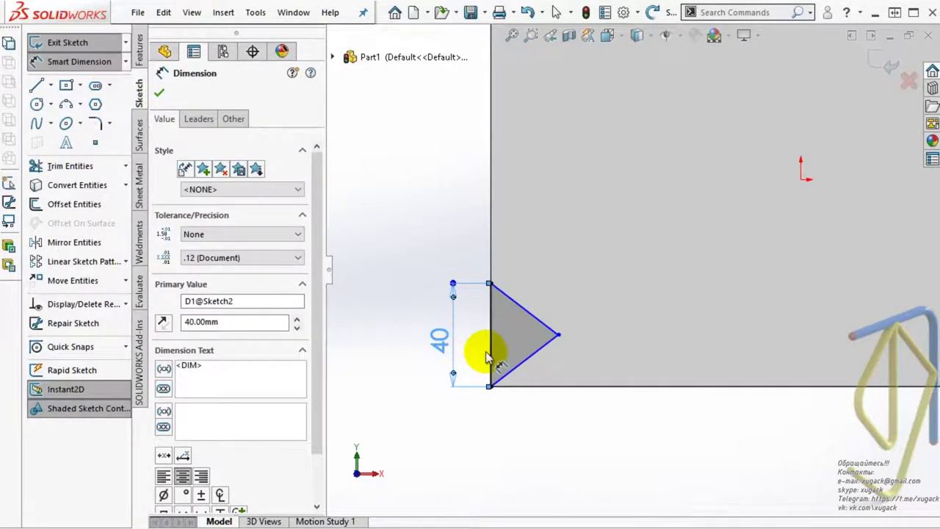
{"action": "left_click", "coordinate": [556, 337]}
{"action": "left_click", "coordinate": [559, 336]}
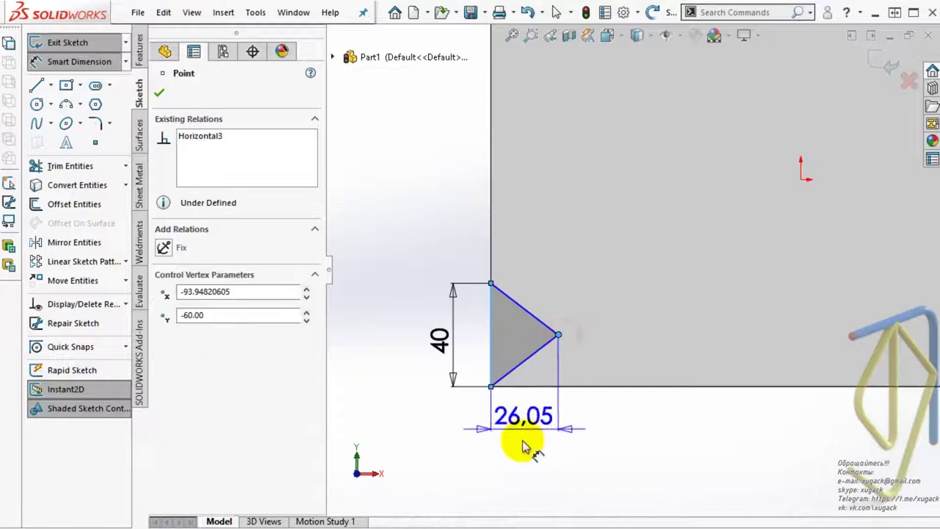
{"action": "left_click", "coordinate": [525, 441]}
{"action": "type", "text": "20"}
{"action": "key", "text": "Return"}
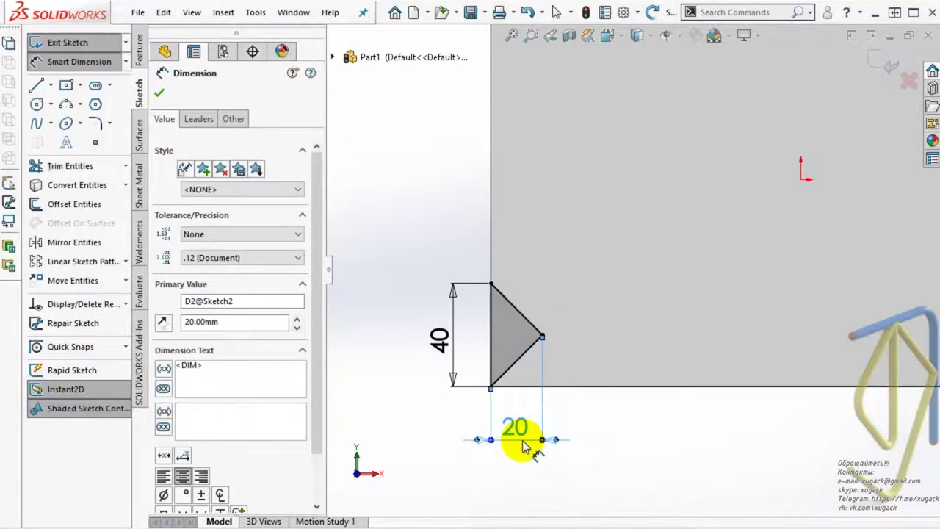
{"action": "key", "text": "Escape"}
{"action": "scroll", "coordinate": [651, 436], "scroll_direction": "up", "scroll_amount": 3}
{"action": "scroll", "coordinate": [713, 233], "scroll_direction": "up", "scroll_amount": 3}
{"action": "scroll", "coordinate": [713, 233], "scroll_direction": "down", "scroll_amount": 3}
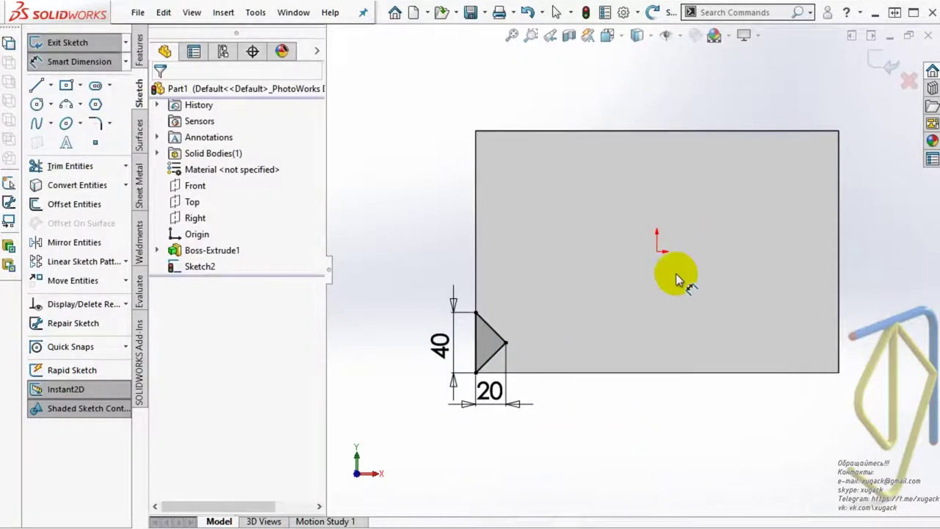
Step: Extrude the triangle 10 mm deep as a separate body
{"action": "left_click", "coordinate": [140, 45]}
{"action": "left_click", "coordinate": [81, 42]}
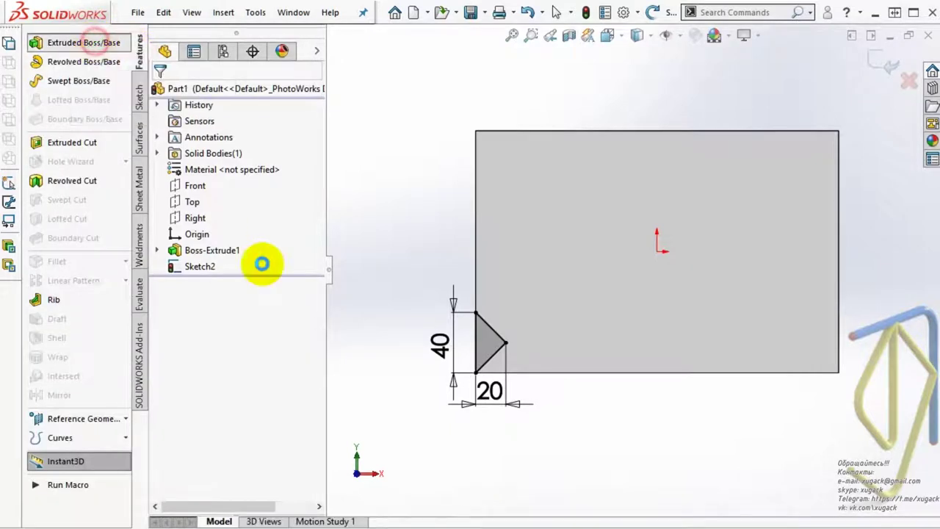
{"action": "left_click", "coordinate": [235, 232]}
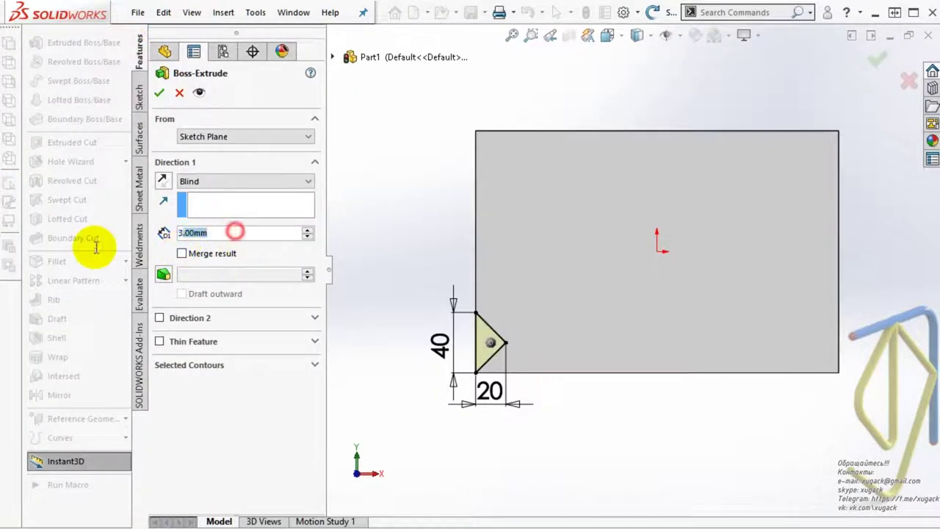
{"action": "type", "text": "10"}
{"action": "key", "text": "Return"}
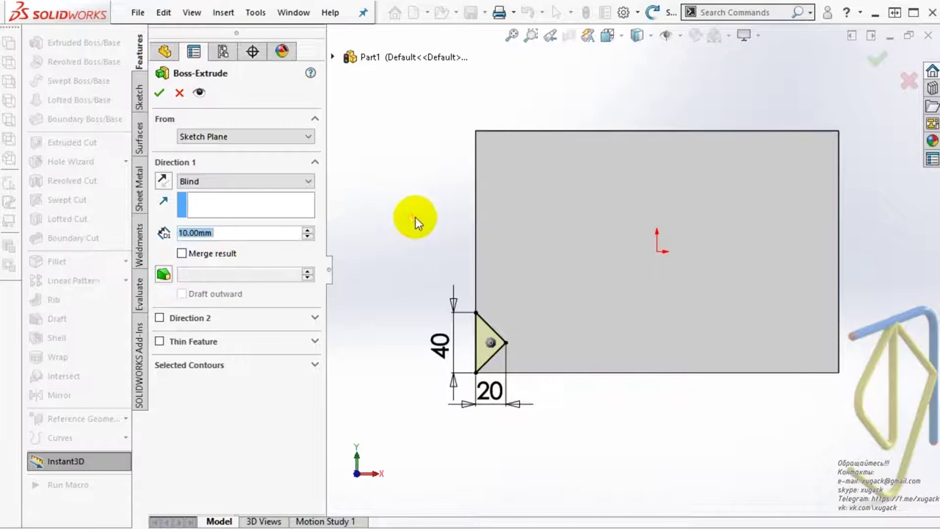
{"action": "left_click", "coordinate": [415, 217]}
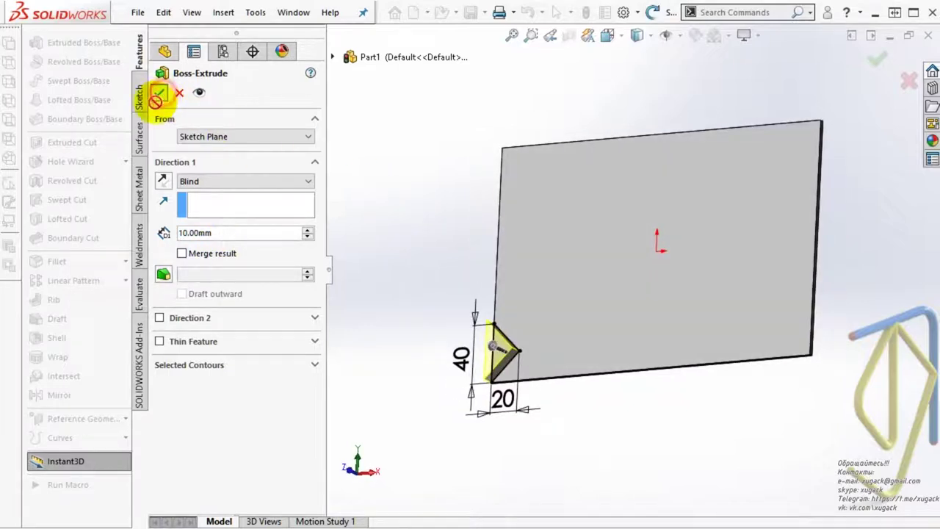
{"action": "left_click", "coordinate": [159, 93]}
{"action": "left_click", "coordinate": [126, 261]}
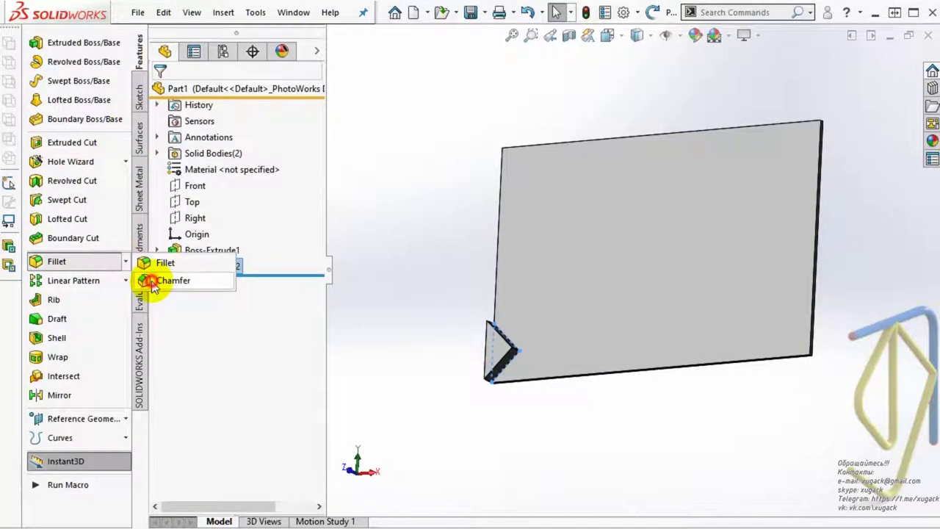
Step: Select the triangular block's edge for a new chamfer after one false start
{"action": "left_click", "coordinate": [153, 283]}
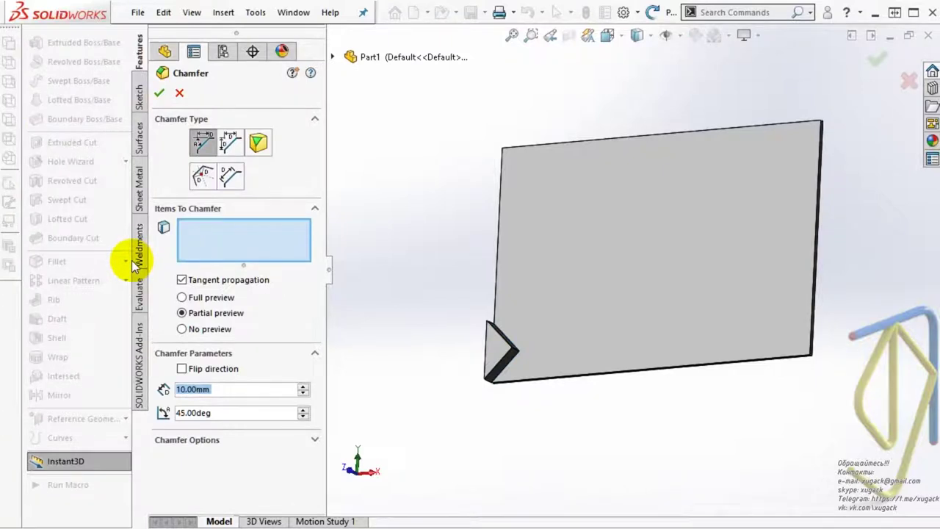
{"action": "left_click", "coordinate": [179, 92]}
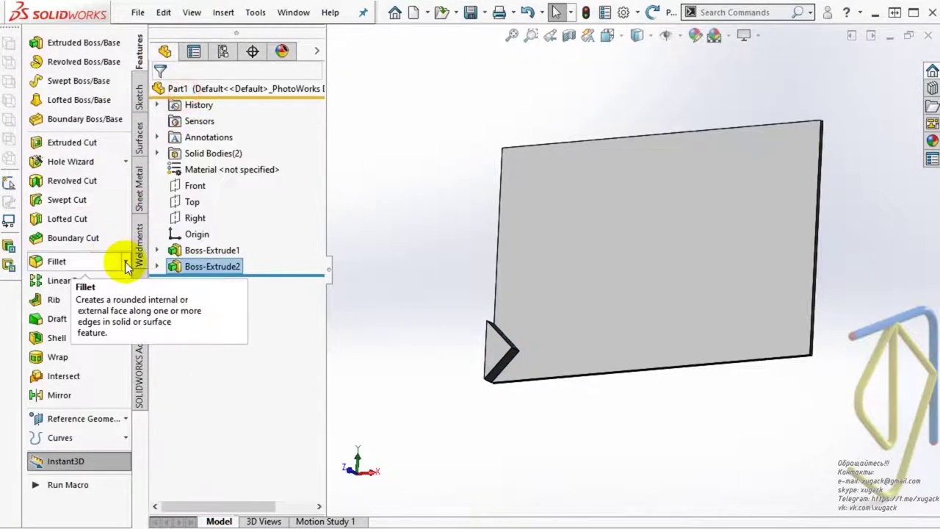
{"action": "left_click", "coordinate": [125, 263]}
{"action": "left_click", "coordinate": [170, 280]}
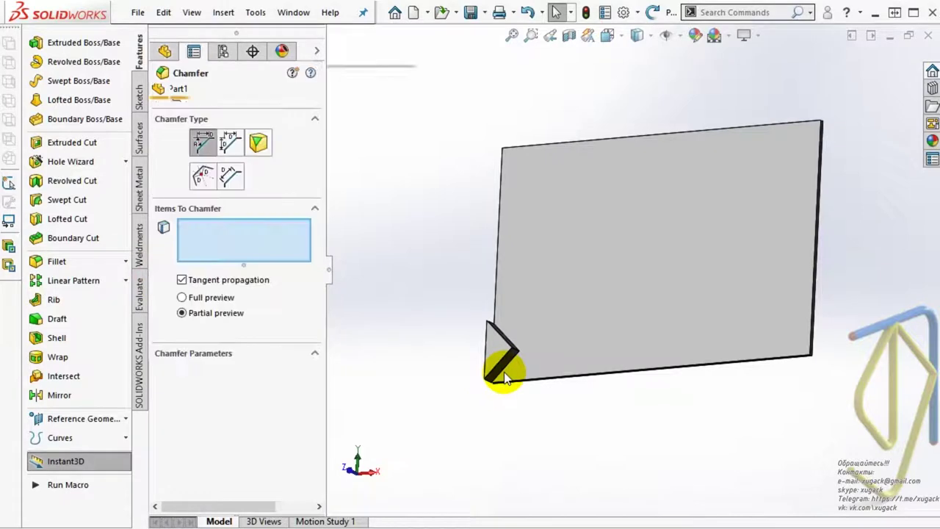
{"action": "middle_click_drag", "start_coordinate": [497, 373], "coordinate": [544, 300]}
{"action": "scroll", "coordinate": [531, 349], "scroll_direction": "down", "scroll_amount": 3}
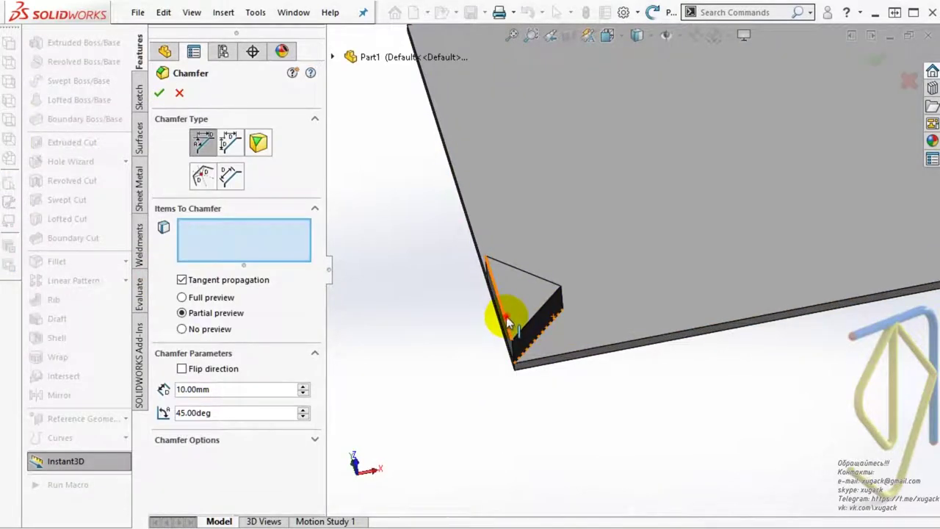
{"action": "left_click", "coordinate": [506, 316]}
Step: Set the chamfer to asymmetric Distance-Distance, 10 mm and 3 mm, and apply it
{"action": "left_click", "coordinate": [233, 139]}
{"action": "left_click", "coordinate": [245, 370]}
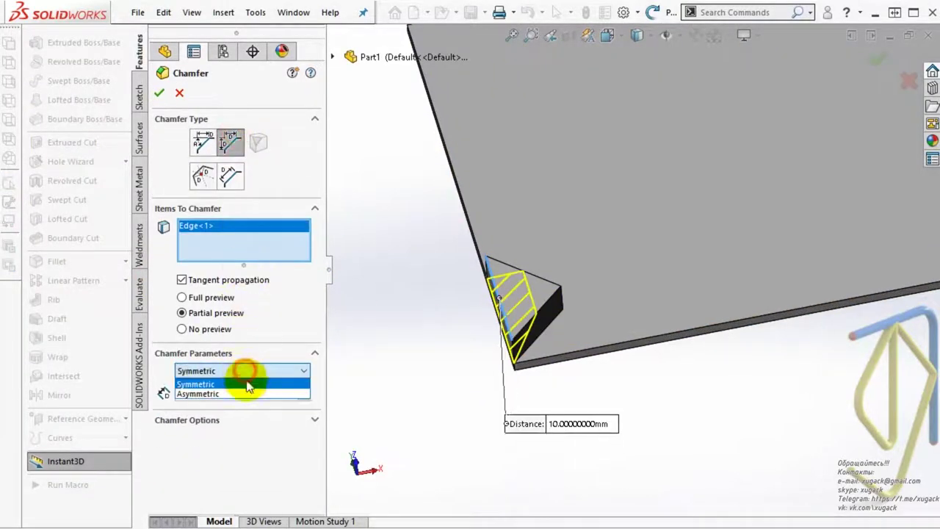
{"action": "left_click", "coordinate": [250, 397]}
{"action": "mouse_move", "coordinate": [461, 367]}
{"action": "middle_mouse_down"}
{"action": "mouse_move", "coordinate": [457, 258]}
{"action": "mouse_move", "coordinate": [453, 289]}
{"action": "middle_mouse_up"}
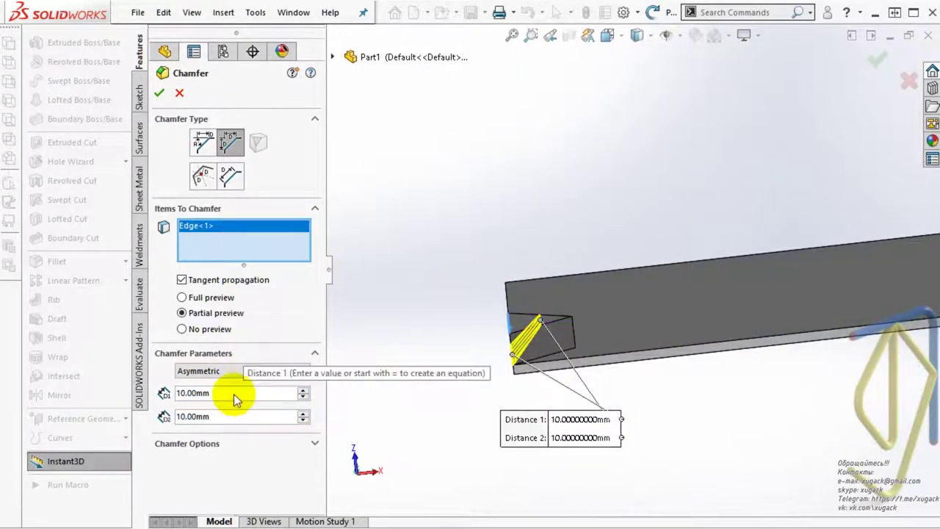
{"action": "double_click", "coordinate": [225, 416]}
{"action": "type", "text": "3"}
{"action": "key", "text": "Return"}
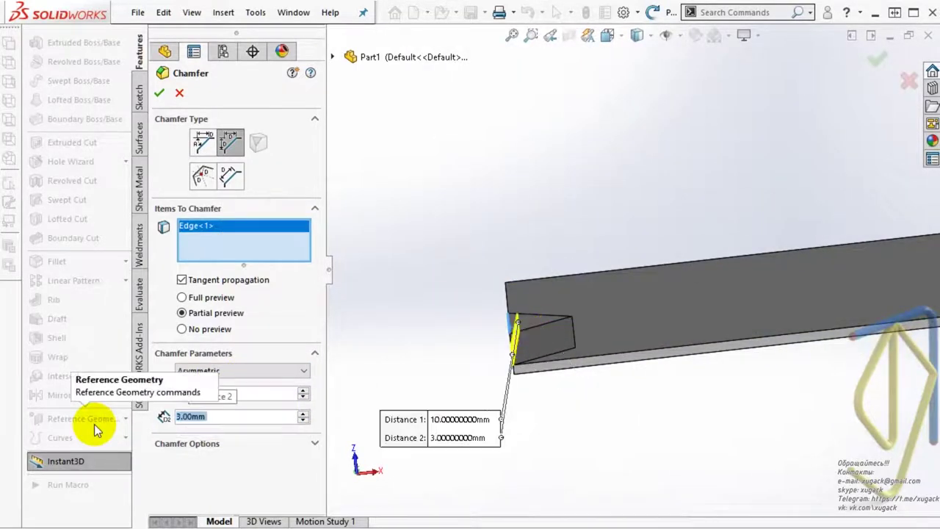
{"action": "left_click", "coordinate": [414, 318]}
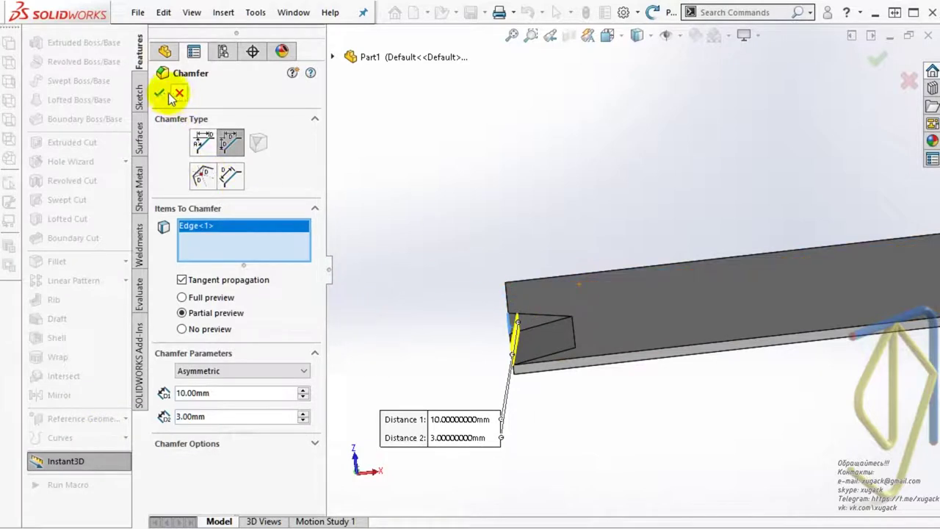
{"action": "left_click", "coordinate": [159, 93]}
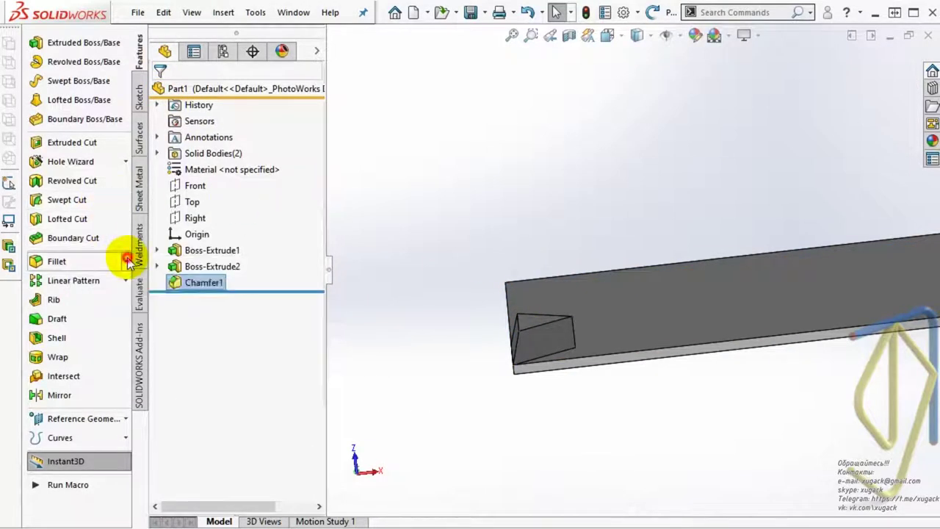
{"action": "left_click", "coordinate": [127, 261]}
Step: Pick two block edges for a second chamfer with its direction flipped
{"action": "left_click", "coordinate": [176, 292]}
{"action": "mouse_move", "coordinate": [556, 315]}
{"action": "middle_mouse_down"}
{"action": "mouse_move", "coordinate": [556, 342]}
{"action": "mouse_move", "coordinate": [523, 424]}
{"action": "middle_mouse_up"}
{"action": "left_click", "coordinate": [523, 424]}
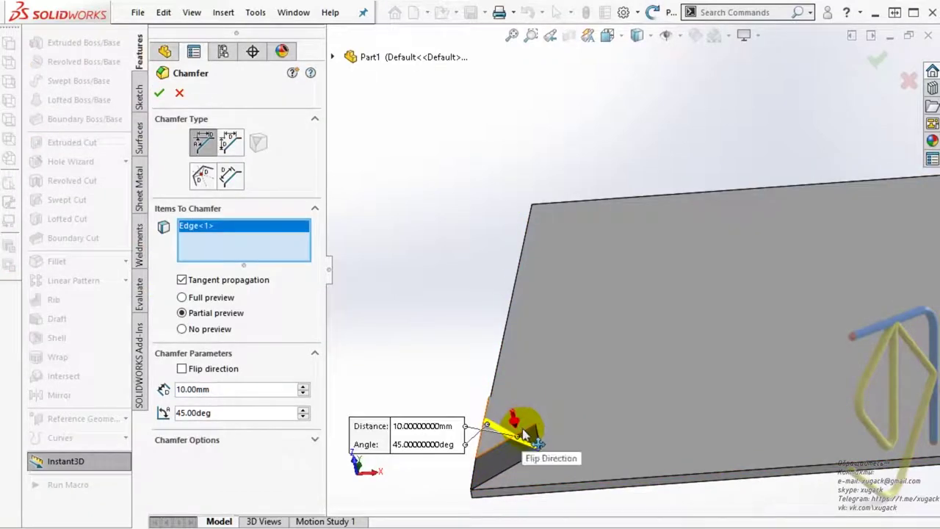
{"action": "left_click", "coordinate": [526, 435]}
{"action": "mouse_move", "coordinate": [485, 426]}
{"action": "middle_mouse_down"}
{"action": "mouse_move", "coordinate": [562, 336]}
{"action": "mouse_move", "coordinate": [588, 410]}
{"action": "mouse_move", "coordinate": [565, 296]}
{"action": "middle_mouse_up"}
{"action": "scroll", "coordinate": [565, 296], "scroll_direction": "up", "scroll_amount": 5}
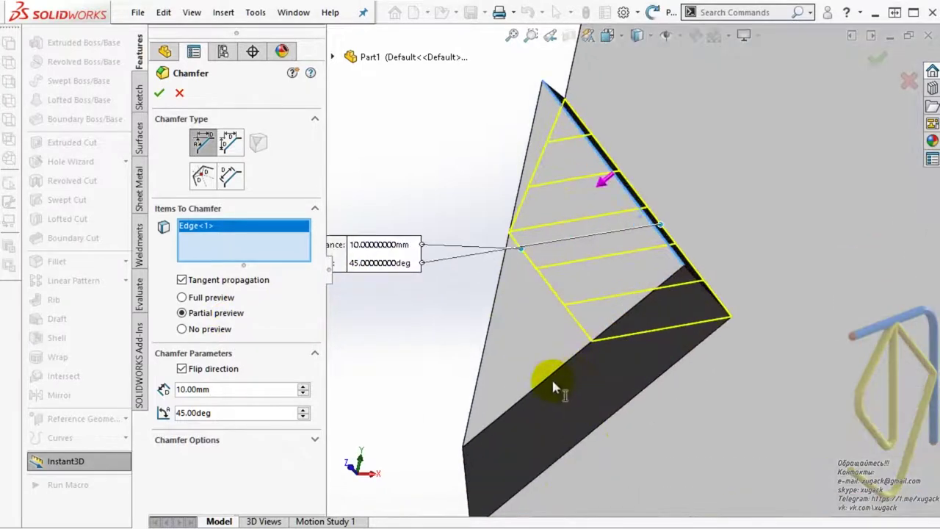
{"action": "left_click", "coordinate": [546, 383]}
Step: Make it an asymmetric 10 mm by 12 mm chamfer and apply it
{"action": "left_click", "coordinate": [230, 142]}
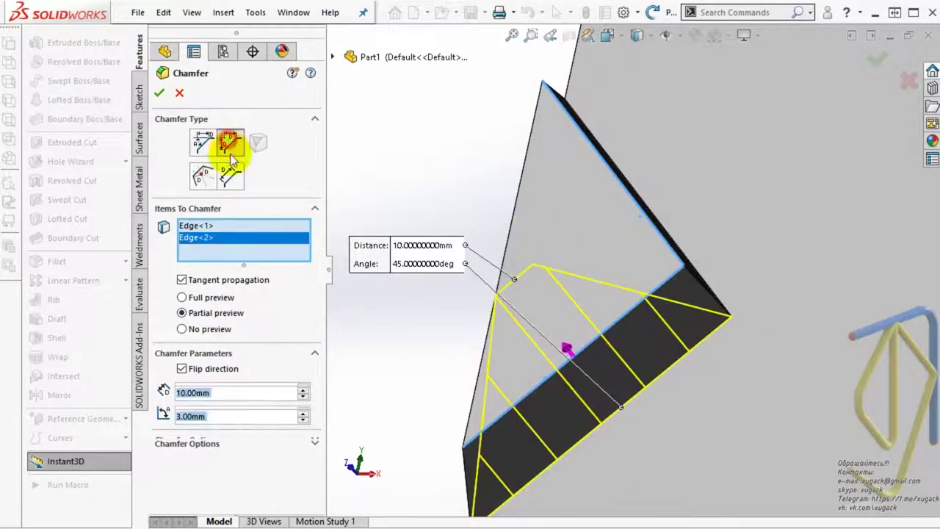
{"action": "double_click", "coordinate": [230, 414]}
{"action": "type", "text": "12"}
{"action": "key", "text": "Return"}
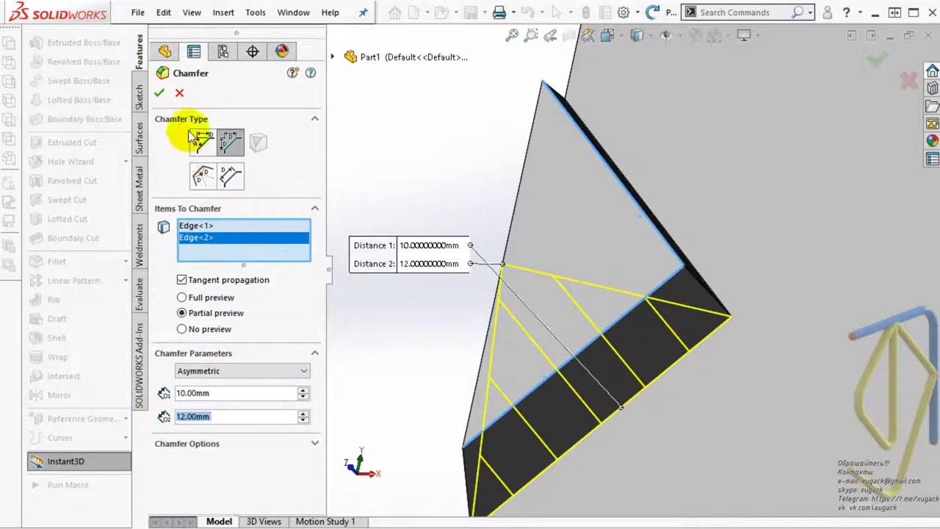
{"action": "left_click", "coordinate": [160, 93]}
{"action": "mouse_move", "coordinate": [383, 173]}
{"action": "middle_mouse_down"}
{"action": "mouse_move", "coordinate": [421, 327]}
{"action": "mouse_move", "coordinate": [431, 269]}
{"action": "mouse_move", "coordinate": [545, 134]}
{"action": "mouse_move", "coordinate": [475, 213]}
{"action": "mouse_move", "coordinate": [512, 352]}
{"action": "middle_mouse_up"}
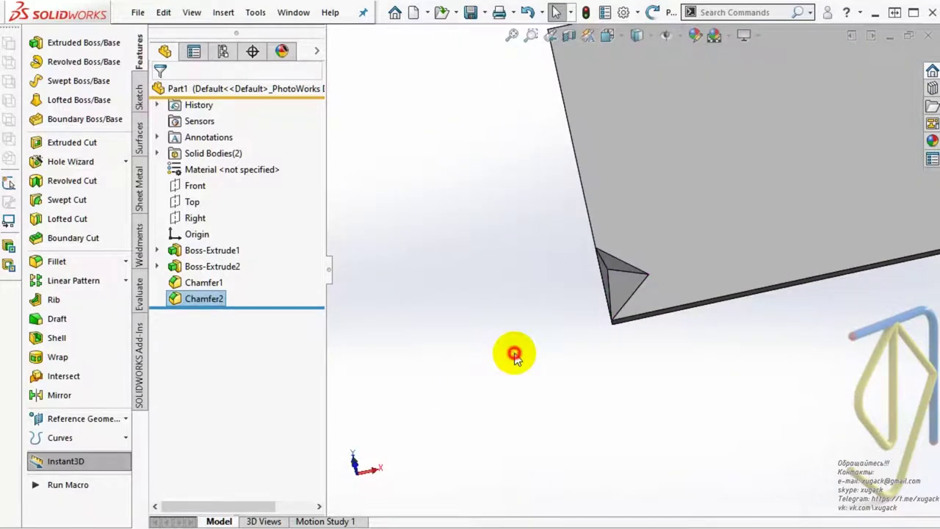
Step: Mirror the pyramid body across the plate's side face, then view the plate face-on
{"action": "left_click", "coordinate": [128, 280]}
{"action": "left_click", "coordinate": [173, 315]}
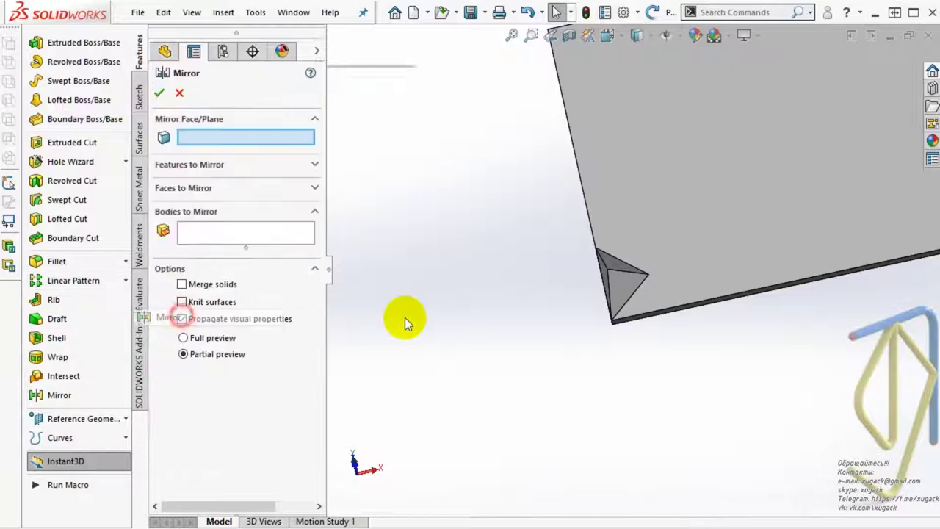
{"action": "mouse_move", "coordinate": [476, 290]}
{"action": "middle_mouse_down"}
{"action": "mouse_move", "coordinate": [515, 235]}
{"action": "mouse_move", "coordinate": [640, 280]}
{"action": "mouse_move", "coordinate": [603, 272]}
{"action": "middle_mouse_up"}
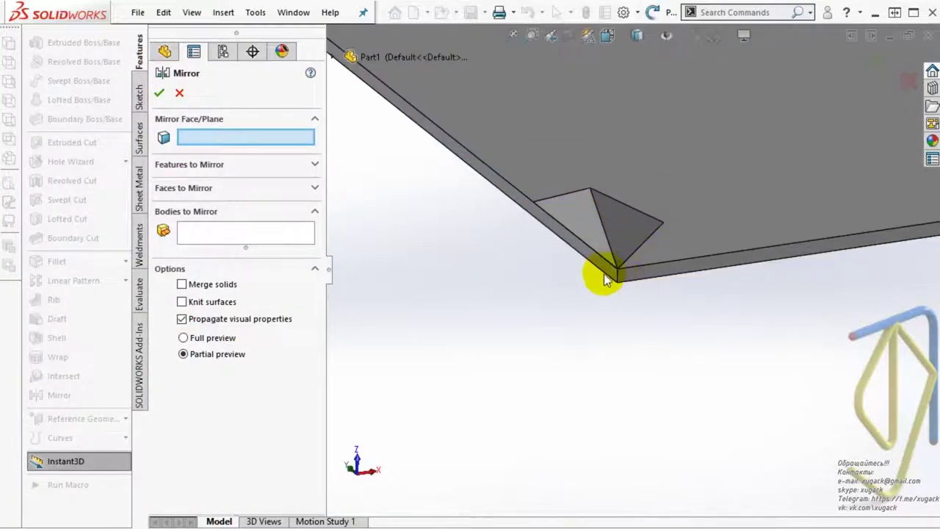
{"action": "left_click", "coordinate": [607, 271]}
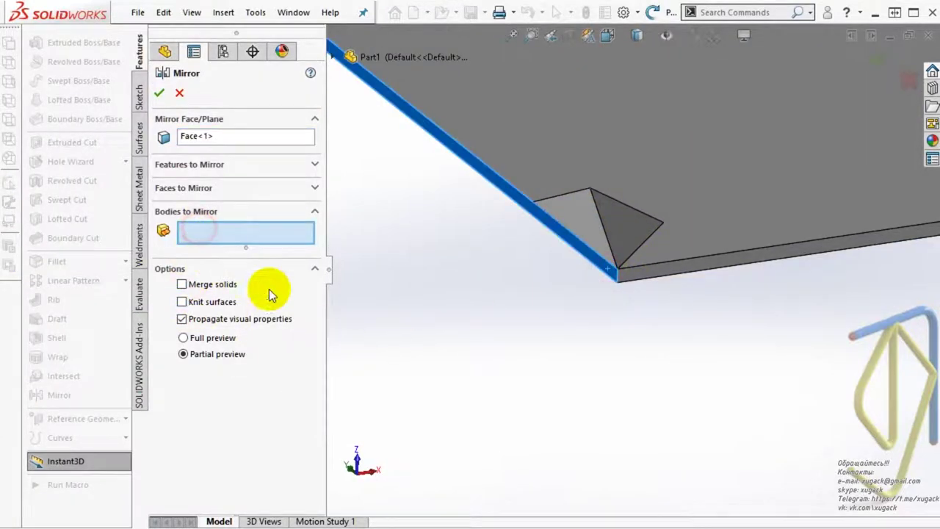
{"action": "left_click", "coordinate": [604, 234]}
{"action": "key", "text": "Return"}
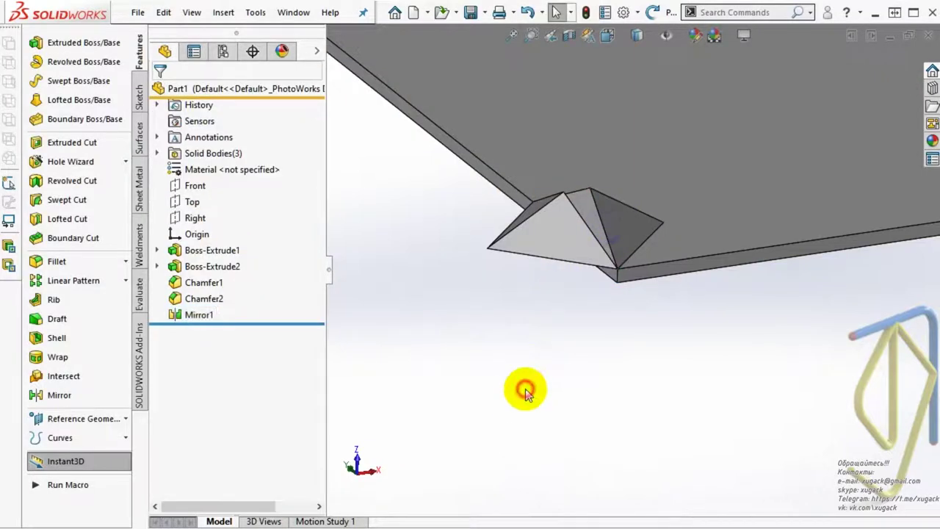
{"action": "scroll", "coordinate": [514, 407], "scroll_direction": "up", "scroll_amount": 3}
{"action": "mouse_move", "coordinate": [775, 350]}
{"action": "middle_mouse_down"}
{"action": "mouse_move", "coordinate": [745, 436]}
{"action": "mouse_move", "coordinate": [746, 210]}
{"action": "mouse_move", "coordinate": [683, 201]}
{"action": "mouse_move", "coordinate": [588, 248]}
{"action": "mouse_move", "coordinate": [749, 353]}
{"action": "middle_mouse_up"}
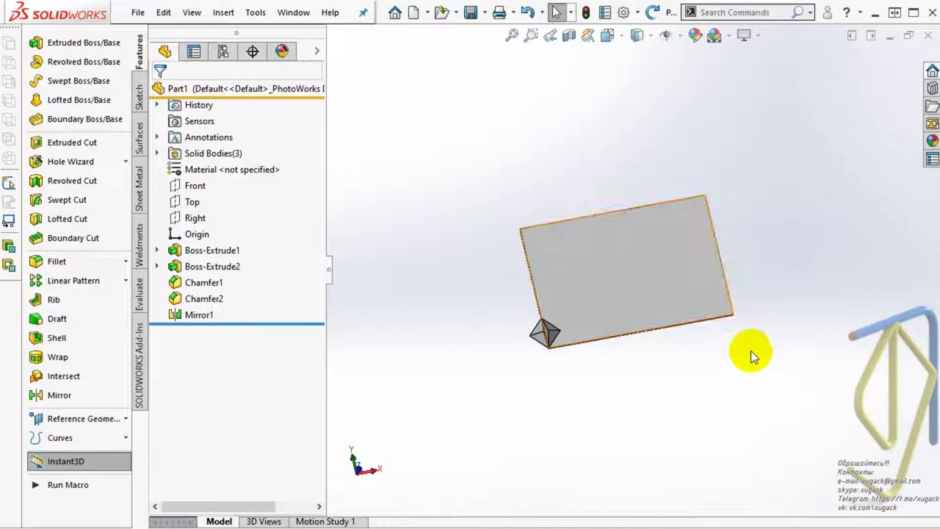
{"action": "scroll", "coordinate": [622, 304], "scroll_direction": "down", "scroll_amount": 2}
Step: Start a fill pattern bounded by the plate face, patterning the pyramid body at 45°
{"action": "left_click", "coordinate": [126, 280]}
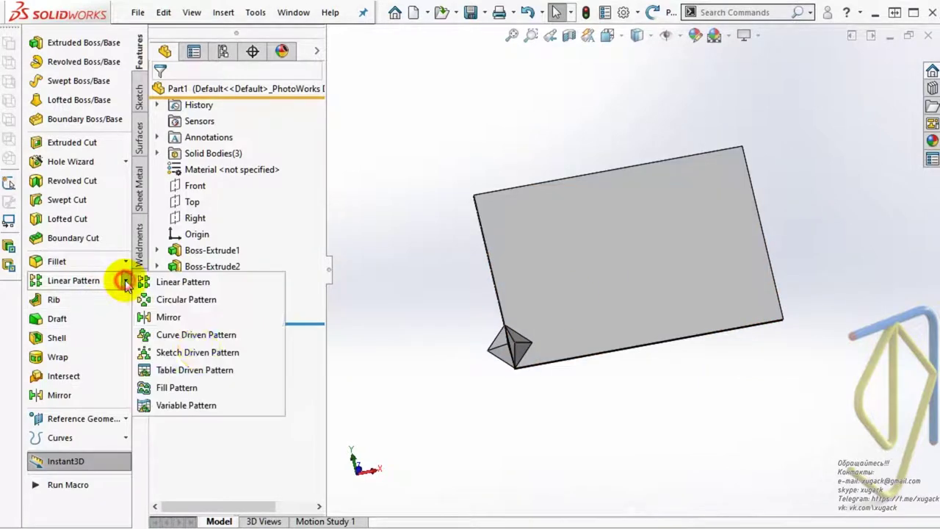
{"action": "left_click", "coordinate": [200, 388]}
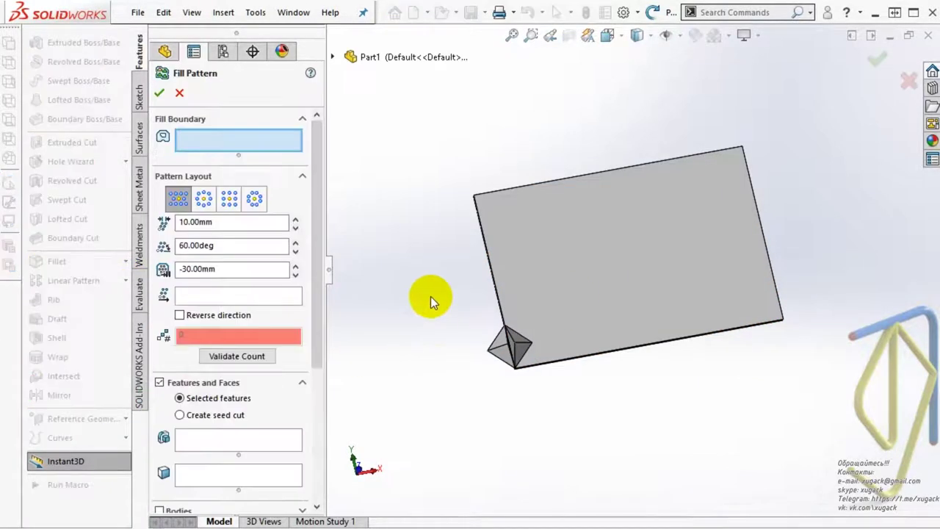
{"action": "left_click", "coordinate": [565, 284]}
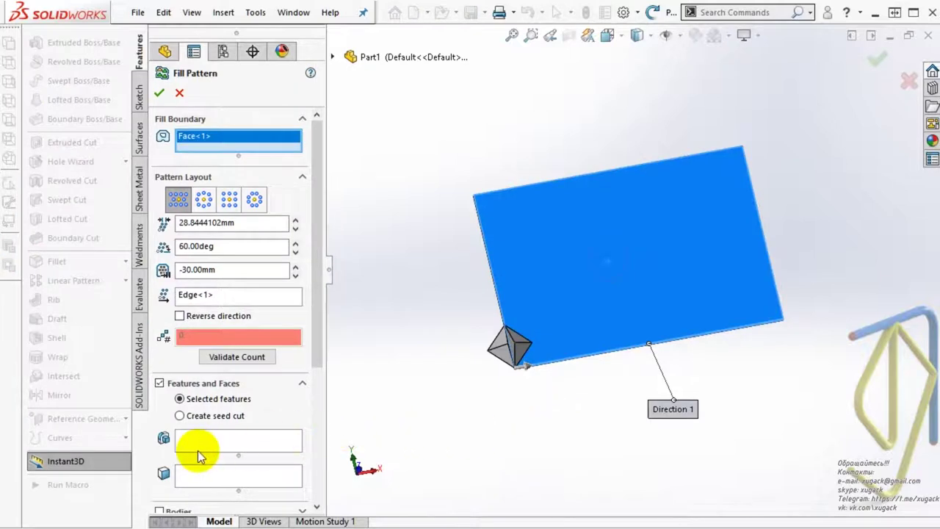
{"action": "scroll", "coordinate": [207, 382], "scroll_direction": "down", "scroll_amount": 5}
{"action": "left_click", "coordinate": [163, 294]}
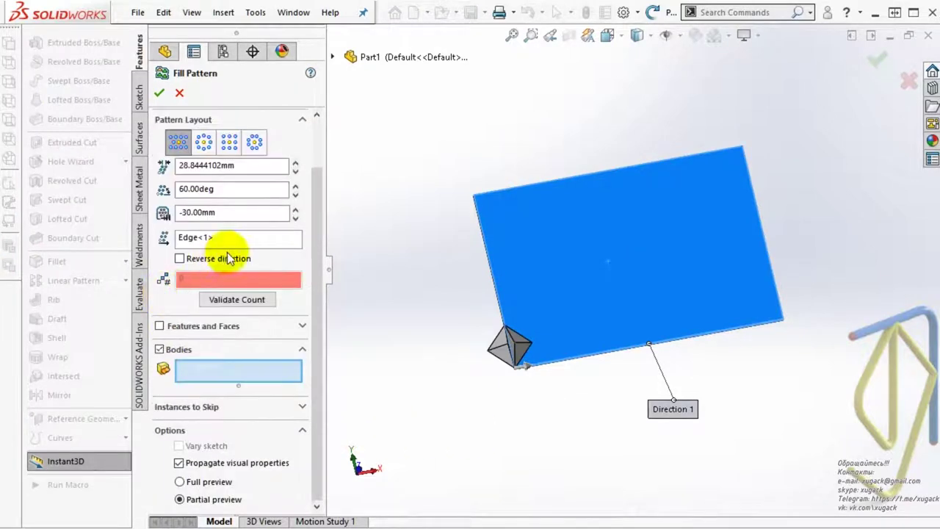
{"action": "left_click", "coordinate": [518, 351]}
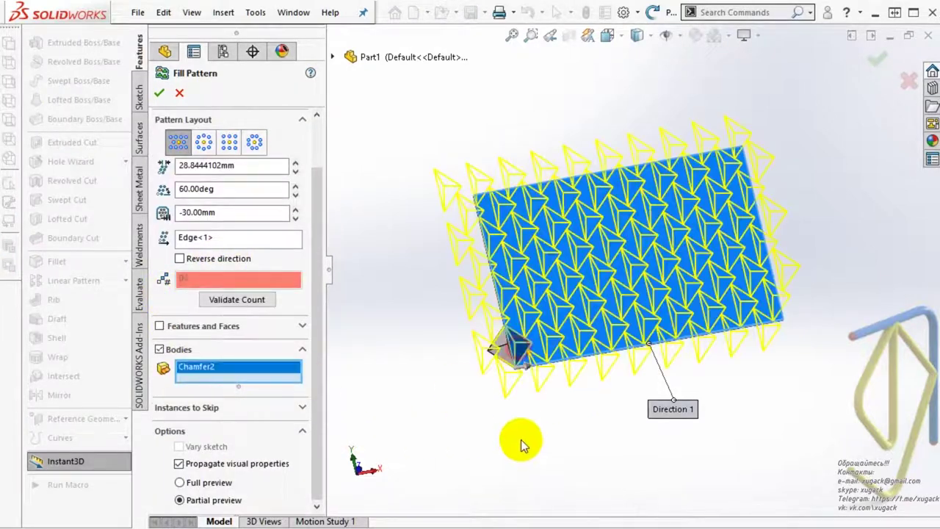
{"action": "middle_click_drag", "start_coordinate": [588, 346], "coordinate": [549, 353]}
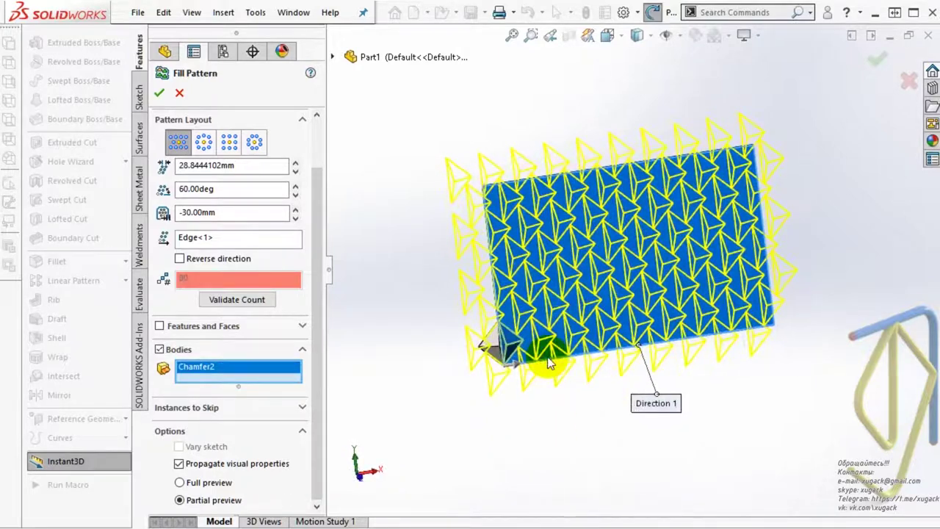
{"action": "type", "text": "4"}
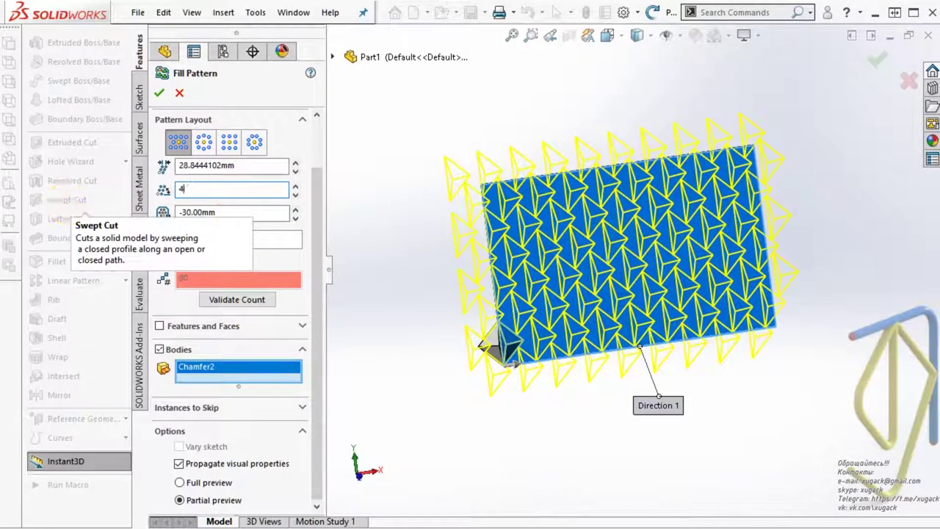
{"action": "type", "text": "5"}
{"action": "key", "text": "Return"}
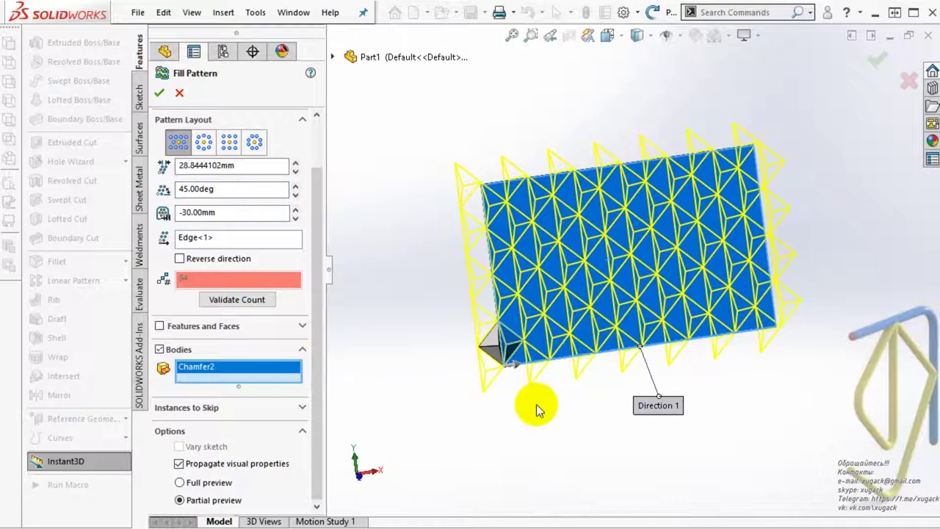
Step: Set the pattern spacing to 28.28427125 mm and accept the fill pattern
{"action": "scroll", "coordinate": [594, 336], "scroll_direction": "down", "scroll_amount": 3}
{"action": "scroll", "coordinate": [593, 272], "scroll_direction": "down", "scroll_amount": 3}
{"action": "scroll", "coordinate": [562, 325], "scroll_direction": "down", "scroll_amount": 3}
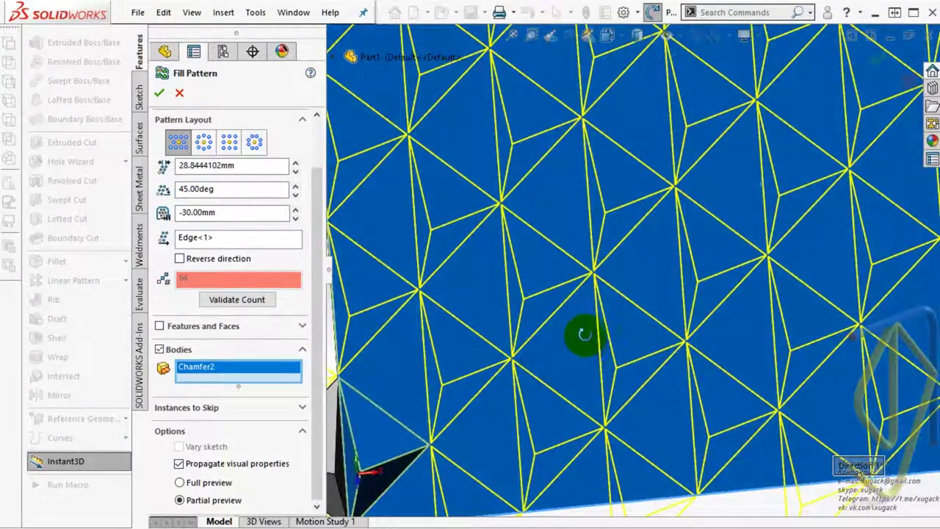
{"action": "scroll", "coordinate": [584, 335], "scroll_direction": "up", "scroll_amount": 3}
{"action": "scroll", "coordinate": [566, 326], "scroll_direction": "up", "scroll_amount": 3}
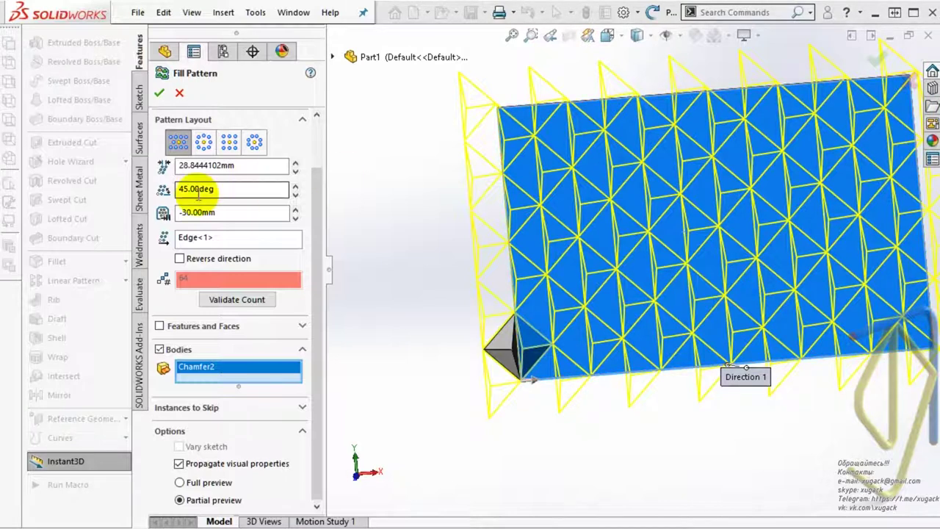
{"action": "left_click", "coordinate": [253, 166]}
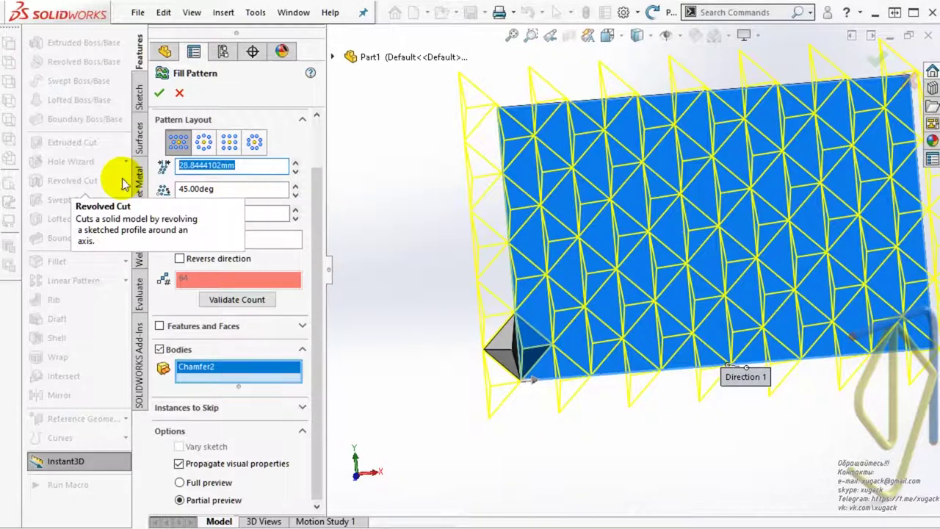
{"action": "type", "text": "247461900976033774484194"}
{"action": "key", "text": "Return"}
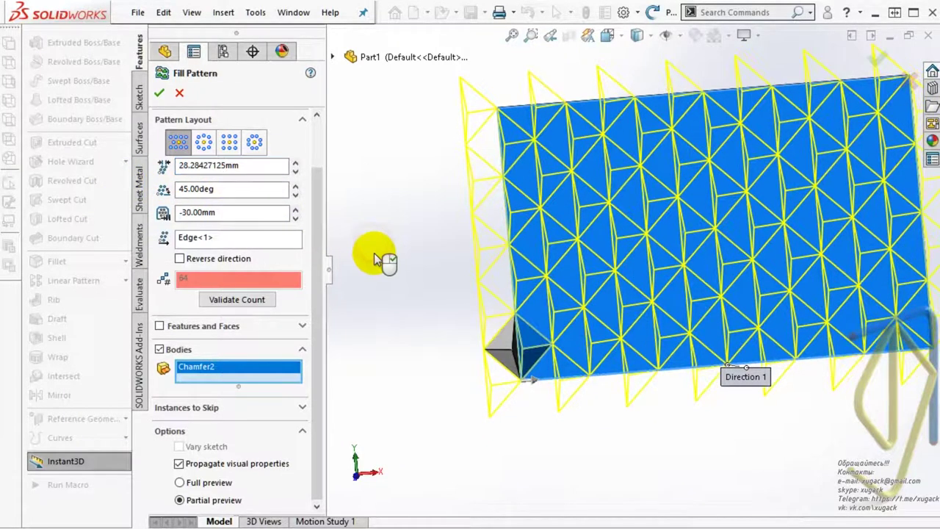
{"action": "scroll", "coordinate": [724, 293], "scroll_direction": "up", "scroll_amount": 3}
{"action": "scroll", "coordinate": [737, 290], "scroll_direction": "down", "scroll_amount": 5}
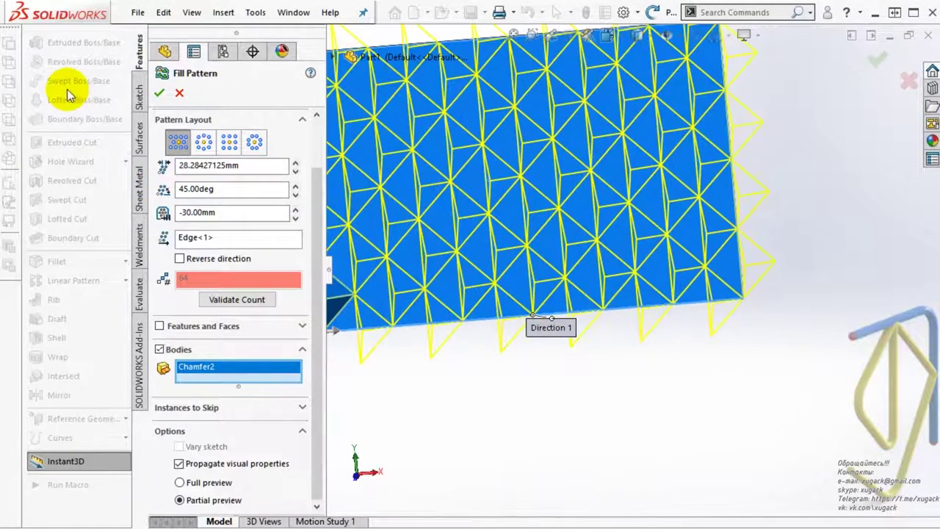
{"action": "left_click", "coordinate": [160, 92]}
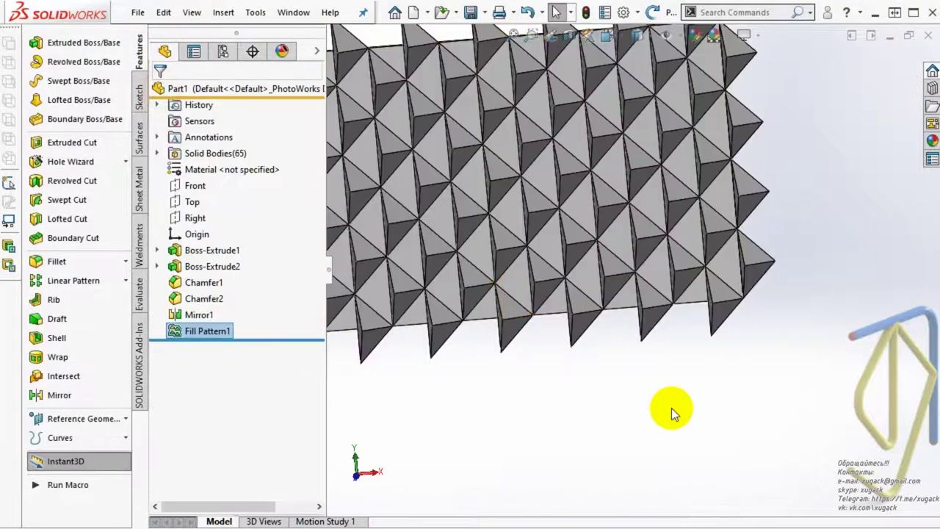
{"action": "scroll", "coordinate": [672, 408], "scroll_direction": "up", "scroll_amount": 3}
{"action": "left_click", "coordinate": [606, 389]}
{"action": "scroll", "coordinate": [606, 389], "scroll_direction": "up", "scroll_amount": 2}
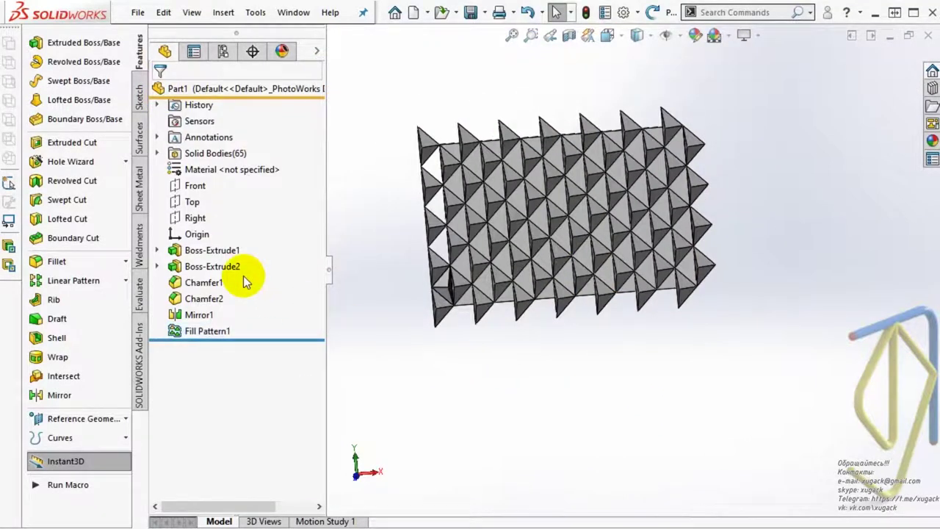
Step: Start a second fill pattern on the plate's other face with a 45° angle
{"action": "left_click", "coordinate": [125, 280]}
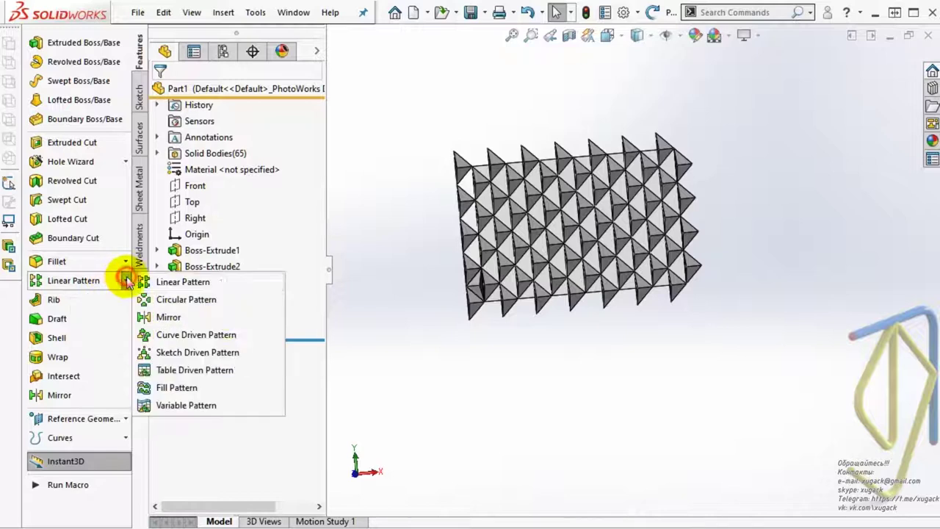
{"action": "left_click", "coordinate": [220, 385]}
{"action": "scroll", "coordinate": [456, 279], "scroll_direction": "down", "scroll_amount": 3}
{"action": "scroll", "coordinate": [566, 315], "scroll_direction": "down", "scroll_amount": 2}
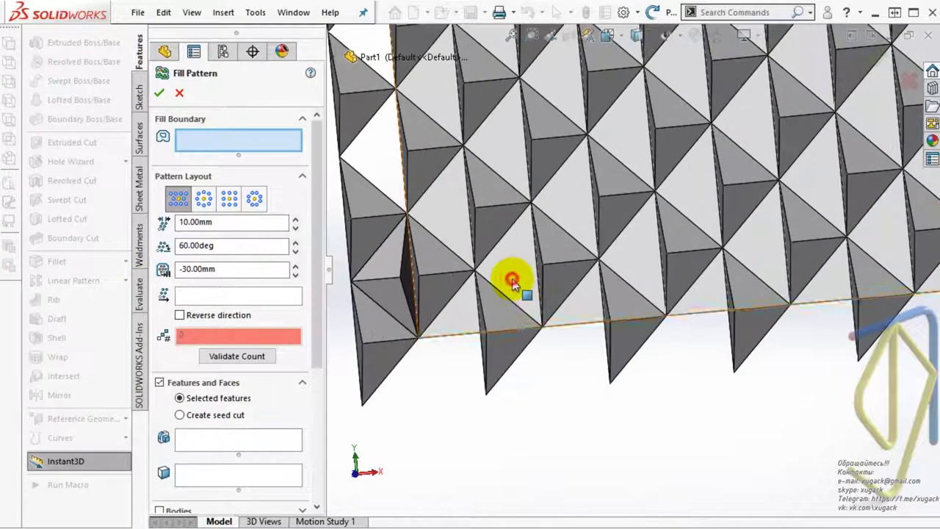
{"action": "left_click", "coordinate": [510, 277]}
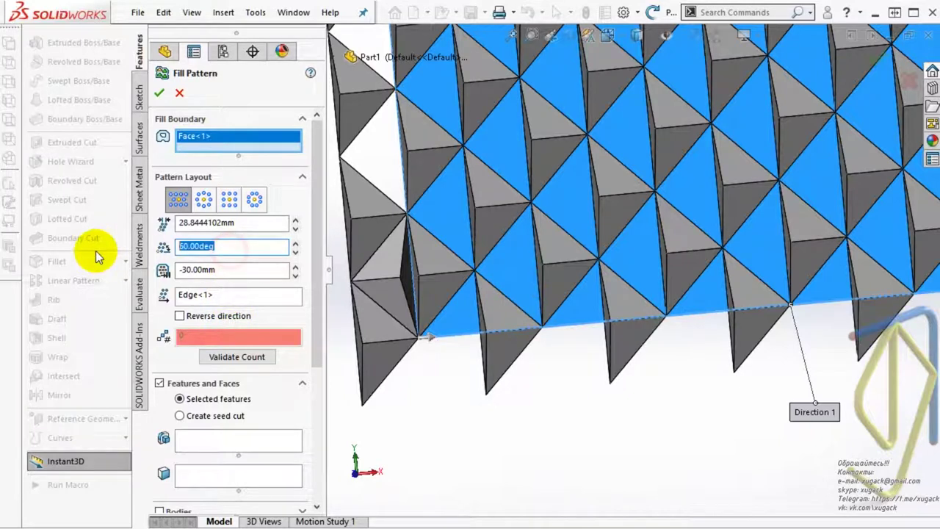
{"action": "type", "text": "45"}
{"action": "key", "text": "Return"}
Step: Pattern the Mirror1 body at 28.28427125 mm spacing and accept Fill Pattern2
{"action": "scroll", "coordinate": [182, 391], "scroll_direction": "down", "scroll_amount": 3}
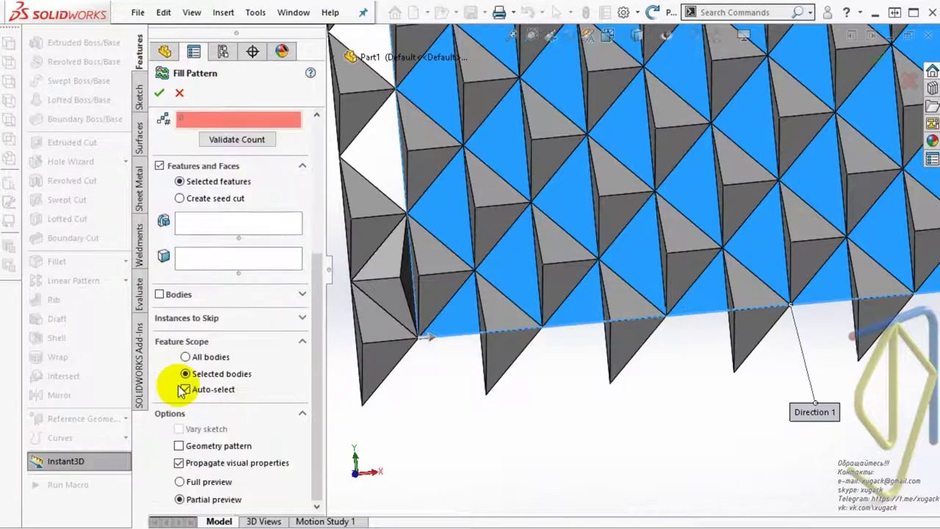
{"action": "left_click", "coordinate": [159, 294]}
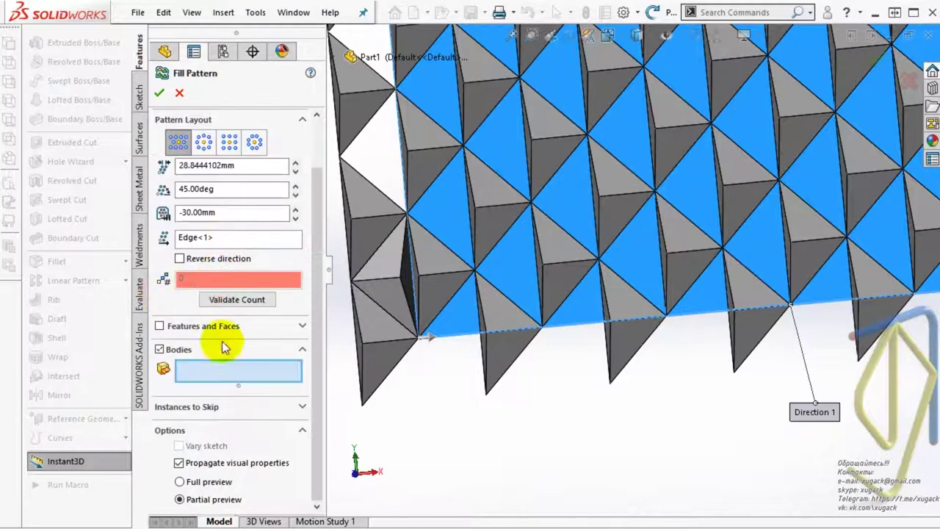
{"action": "left_click", "coordinate": [222, 372]}
{"action": "left_click", "coordinate": [385, 290]}
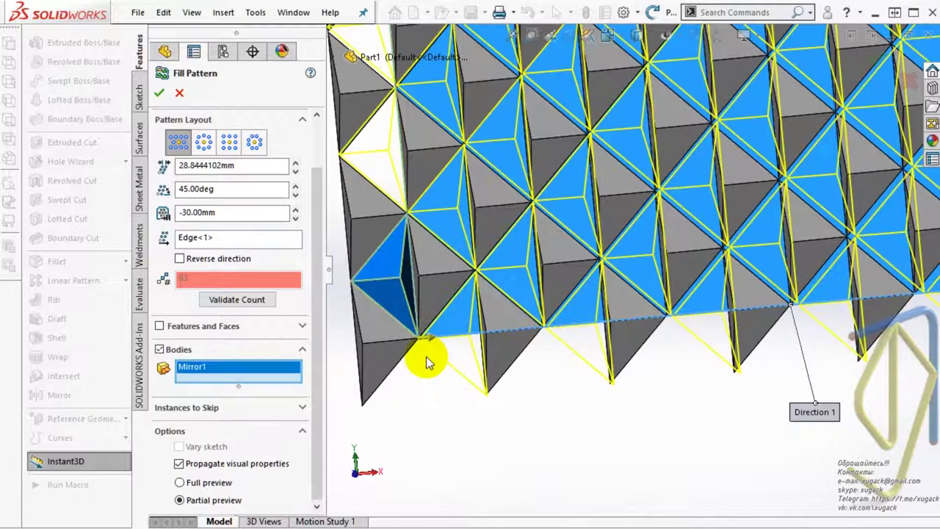
{"action": "double_click", "coordinate": [262, 171]}
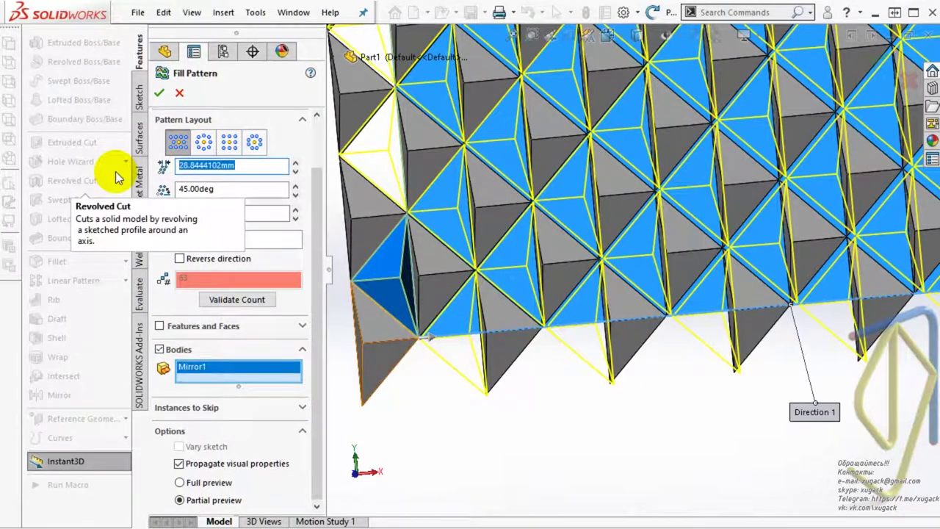
{"action": "type", "text": "247461900976033774484194"}
{"action": "scroll", "coordinate": [462, 425], "scroll_direction": "down", "scroll_amount": 5}
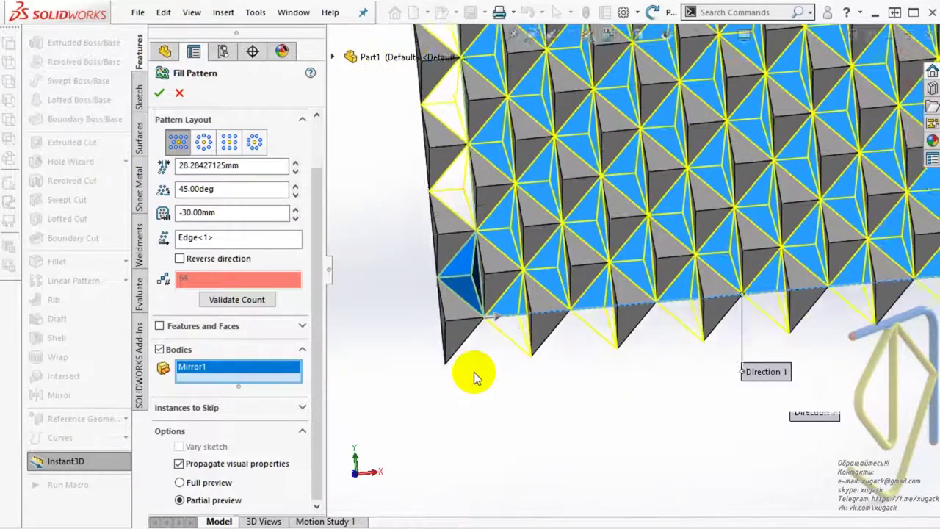
{"action": "scroll", "coordinate": [473, 371], "scroll_direction": "down", "scroll_amount": 3}
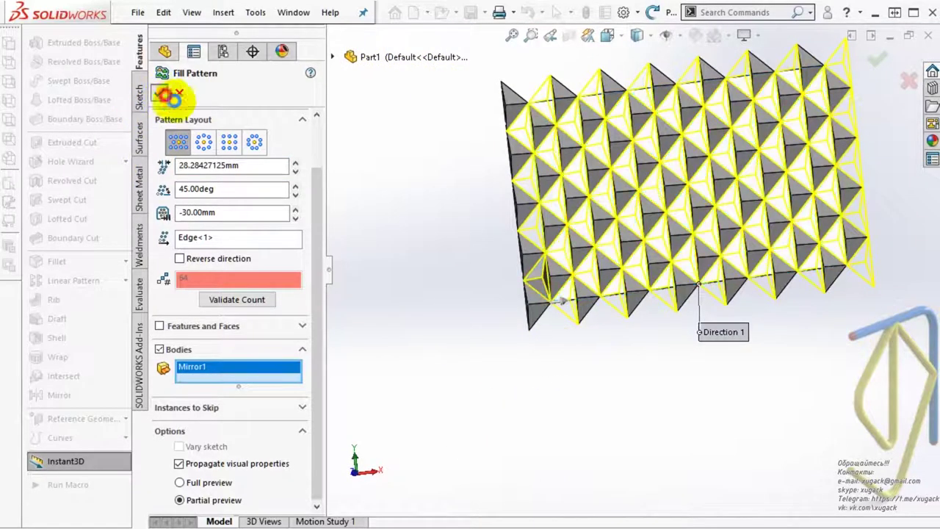
{"action": "left_click", "coordinate": [159, 93]}
{"action": "middle_click_drag", "start_coordinate": [468, 261], "coordinate": [304, 298]}
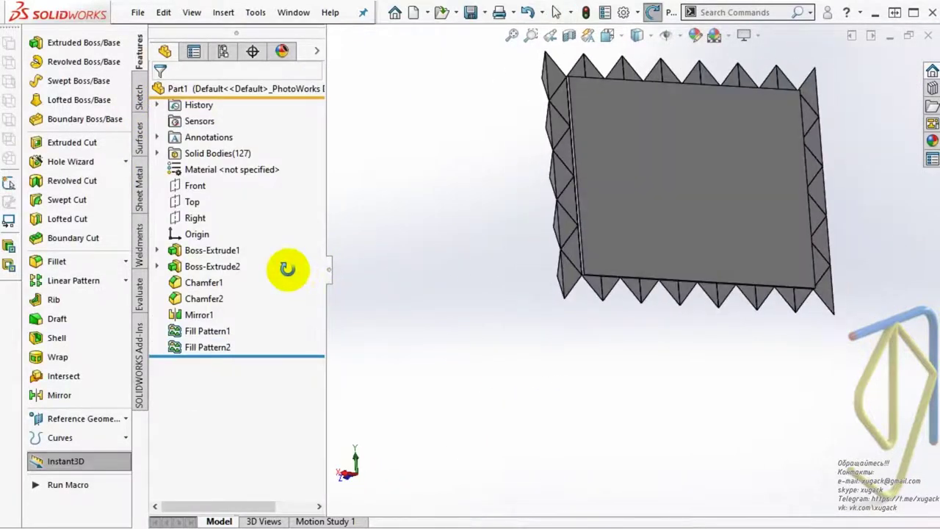
Step: Cut along Sketch1's plate outline with a 30 mm reversed thin wall, Through All
{"action": "left_click", "coordinate": [158, 252]}
{"action": "left_click", "coordinate": [195, 271]}
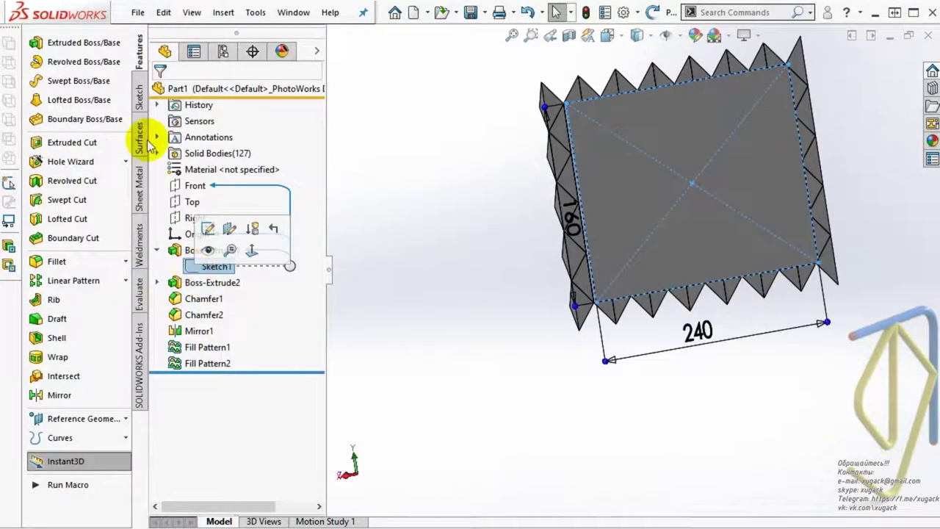
{"action": "left_click", "coordinate": [71, 142]}
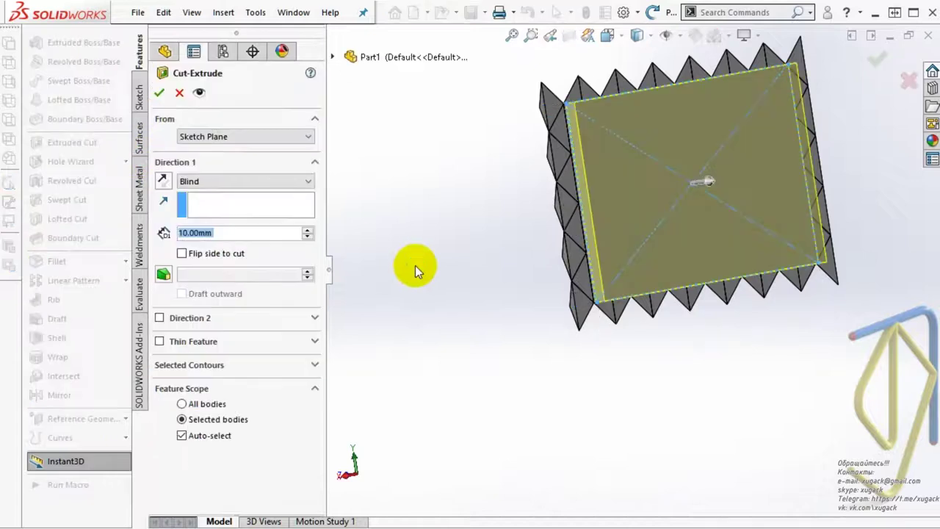
{"action": "left_click", "coordinate": [159, 342]}
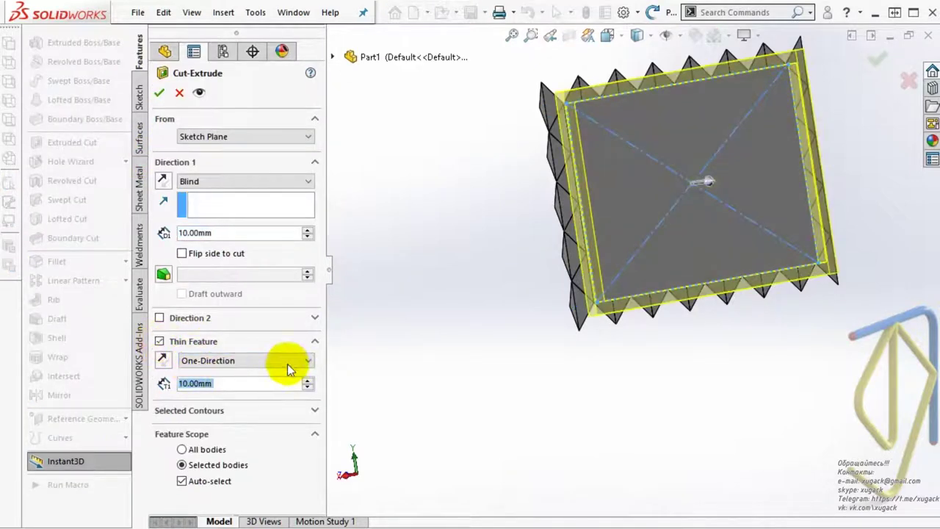
{"action": "double_click", "coordinate": [307, 379]}
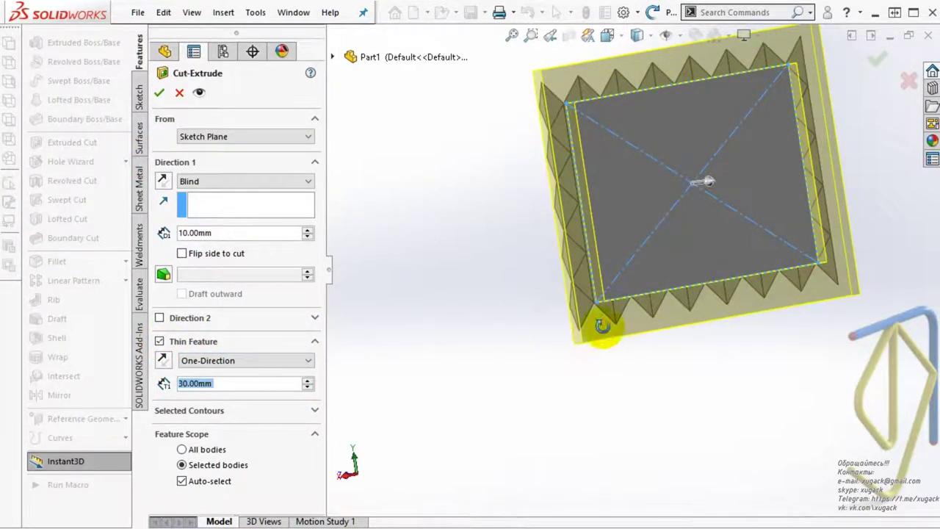
{"action": "middle_click_drag", "start_coordinate": [603, 325], "coordinate": [693, 321]}
{"action": "left_click", "coordinate": [163, 180]}
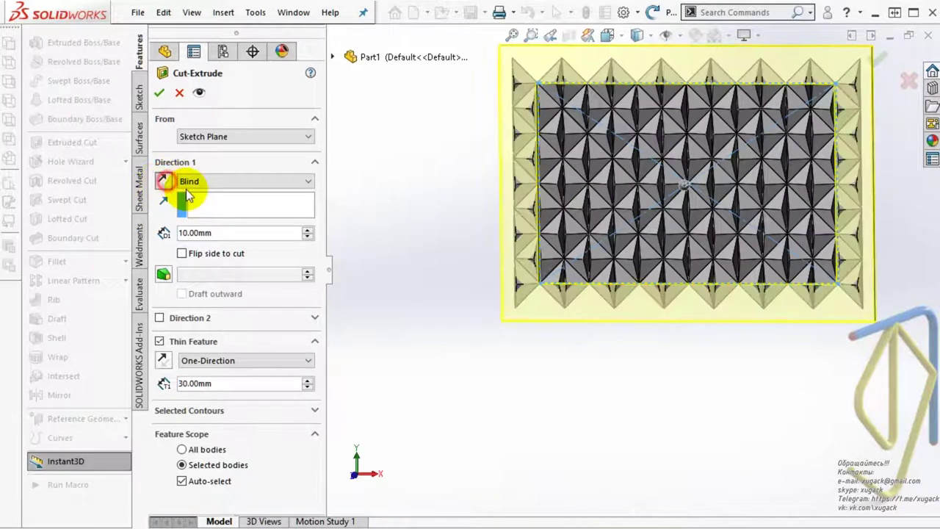
{"action": "left_click", "coordinate": [224, 184]}
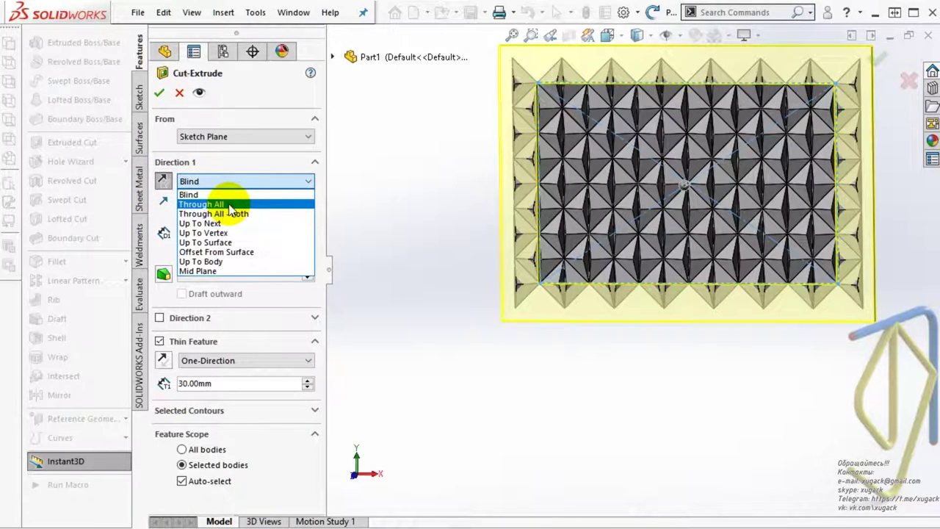
{"action": "left_click", "coordinate": [230, 209]}
{"action": "middle_click_drag", "start_coordinate": [510, 293], "coordinate": [426, 300]}
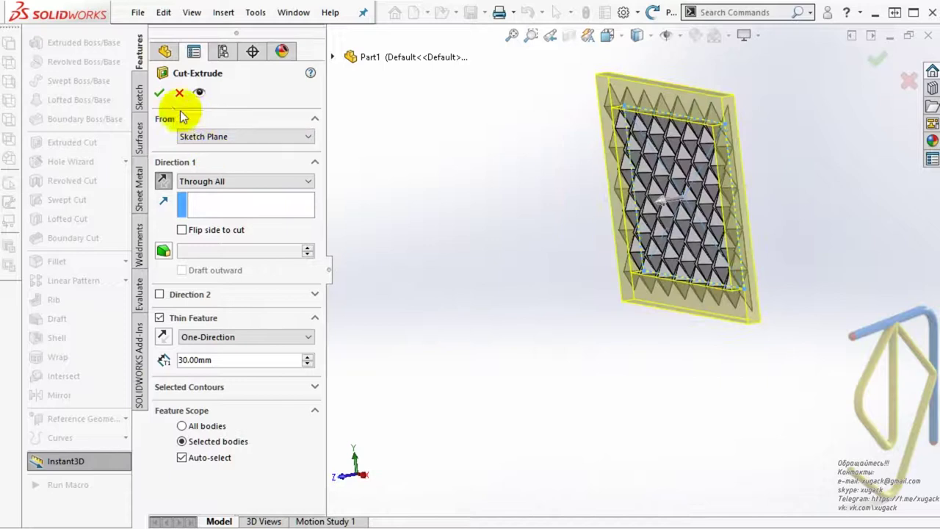
{"action": "left_click", "coordinate": [160, 96]}
Step: Delete bodies Boss-Extrude1 through Cut-Extrude-Thin1[24], then undo the deletion with Ctrl+Z
{"action": "middle_click_drag", "start_coordinate": [509, 342], "coordinate": [541, 347]}
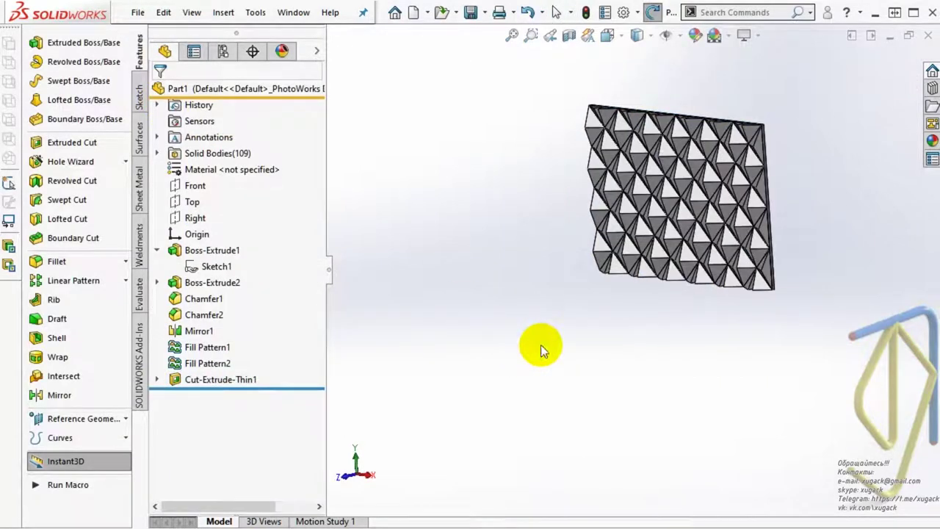
{"action": "double_click", "coordinate": [183, 156]}
{"action": "left_click", "coordinate": [216, 96]}
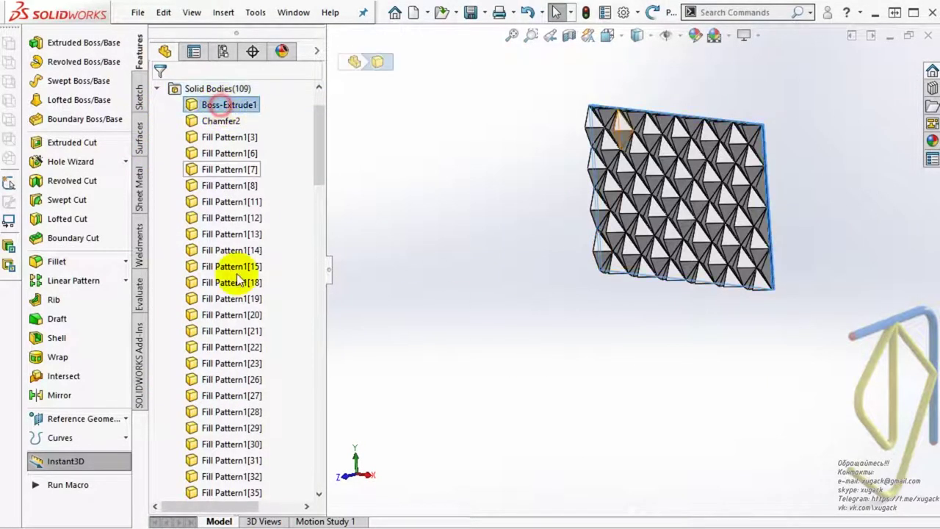
{"action": "scroll", "coordinate": [237, 326], "scroll_direction": "down", "scroll_amount": 15}
{"action": "left_click", "coordinate": [253, 266], "text": "shift"}
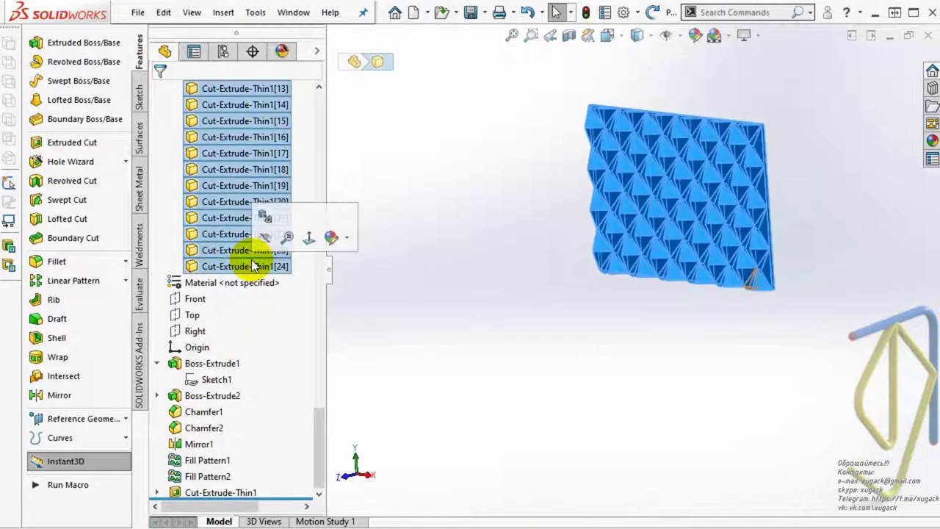
{"action": "right_click", "coordinate": [253, 266]}
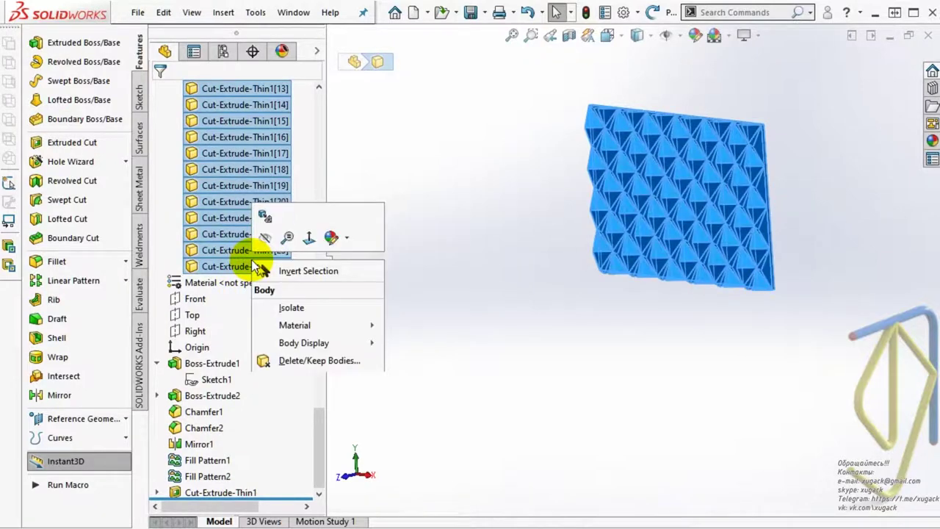
{"action": "left_click", "coordinate": [295, 362]}
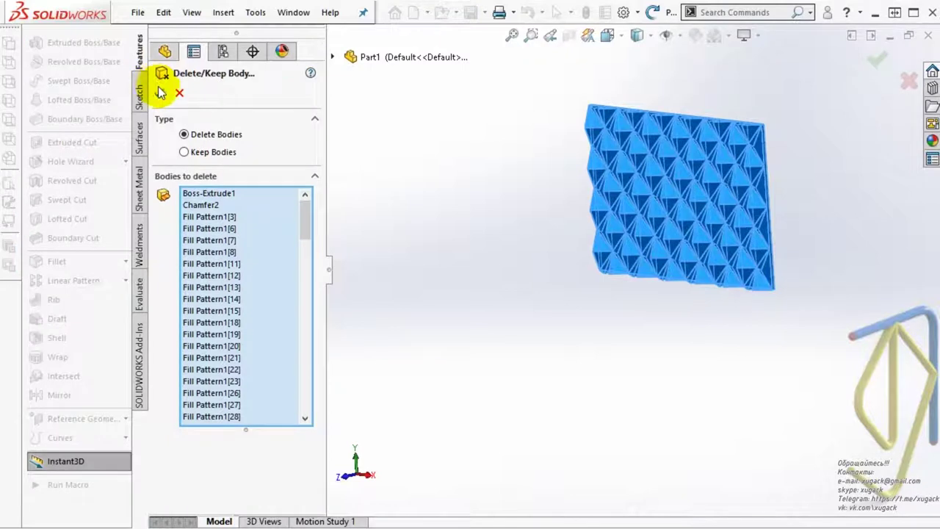
{"action": "key", "text": "Return"}
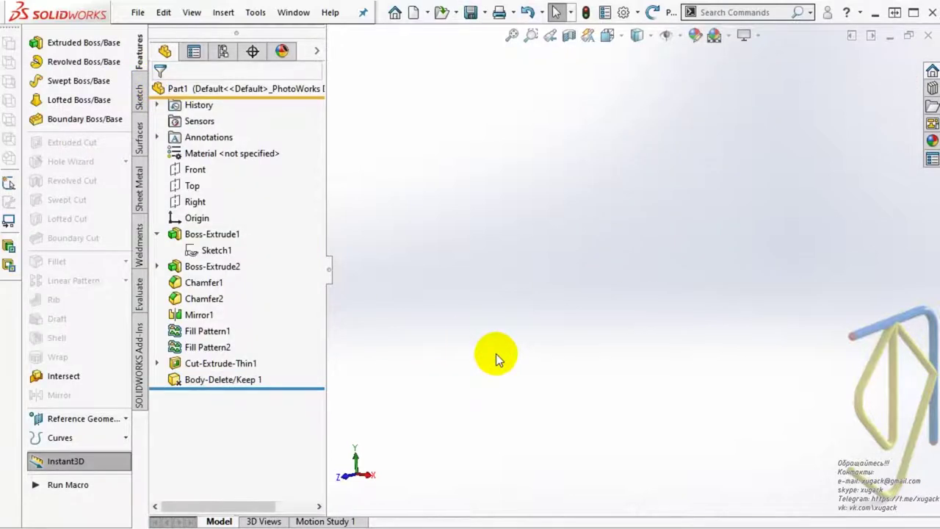
{"action": "key", "text": "ctrl+z"}
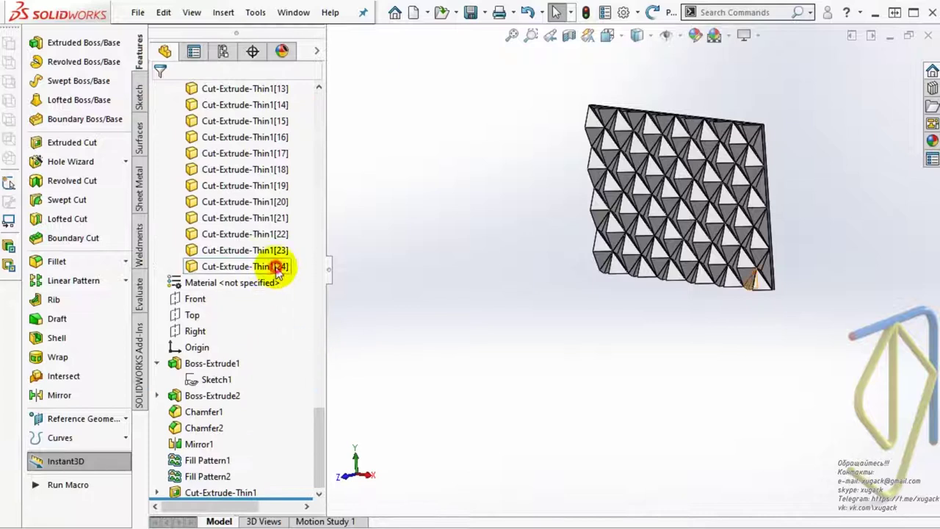
Step: Select all bodies in the Solid Bodies folder and Combine them with Add
{"action": "left_click", "coordinate": [277, 269]}
{"action": "left_click", "coordinate": [240, 172], "text": "shift"}
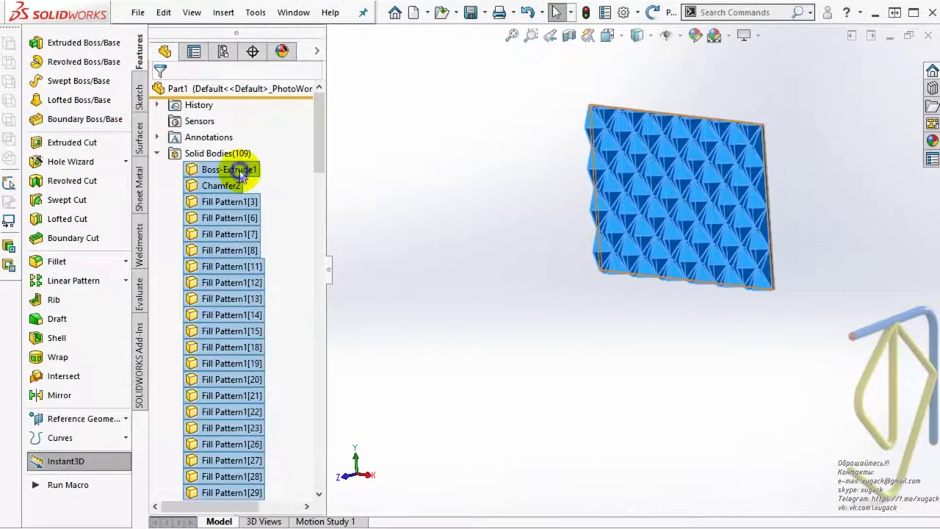
{"action": "right_click", "coordinate": [239, 169]}
{"action": "left_click", "coordinate": [283, 287]}
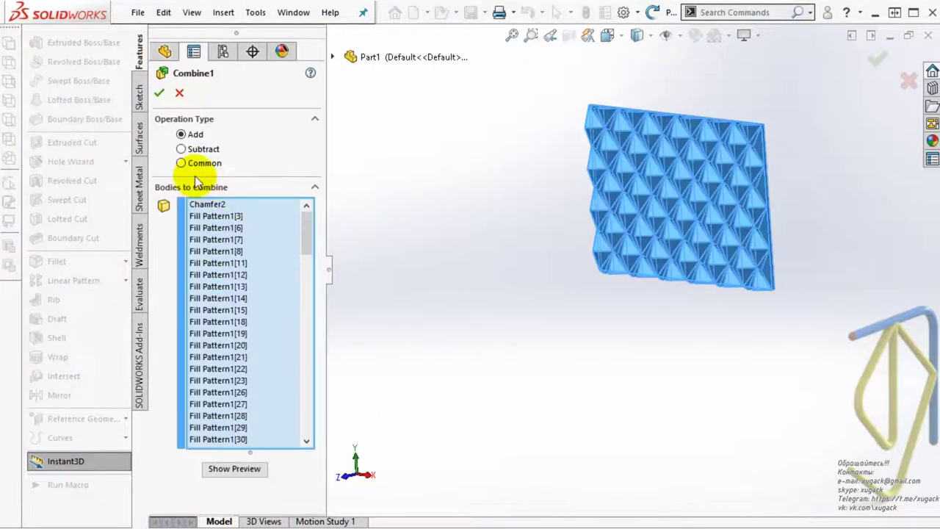
{"action": "scroll", "coordinate": [651, 262], "scroll_direction": "up", "scroll_amount": 3}
{"action": "scroll", "coordinate": [651, 262], "scroll_direction": "down", "scroll_amount": 2}
{"action": "left_click", "coordinate": [157, 120]}
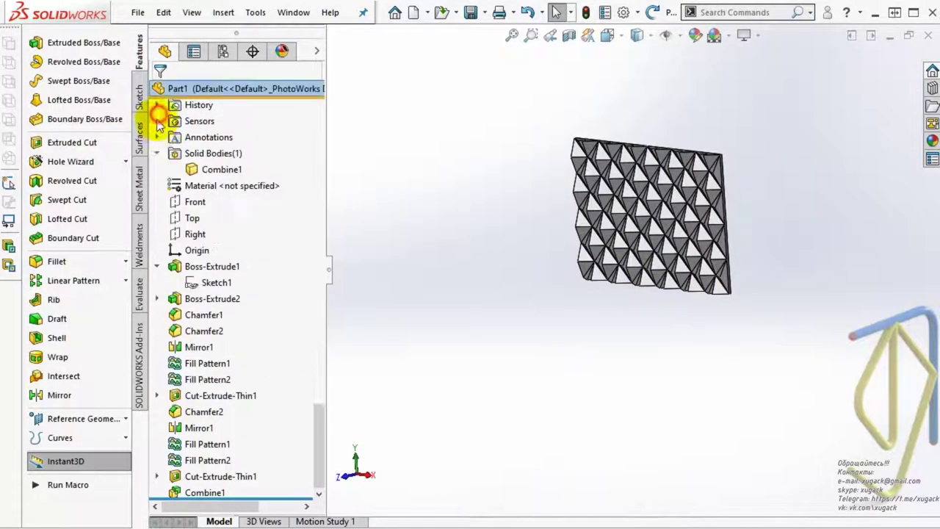
Step: Start a sketch on the panel's left side face, viewed Normal To
{"action": "left_click", "coordinate": [156, 266]}
{"action": "middle_click_drag", "start_coordinate": [553, 363], "coordinate": [702, 230]}
{"action": "scroll", "coordinate": [598, 335], "scroll_direction": "down", "scroll_amount": 3}
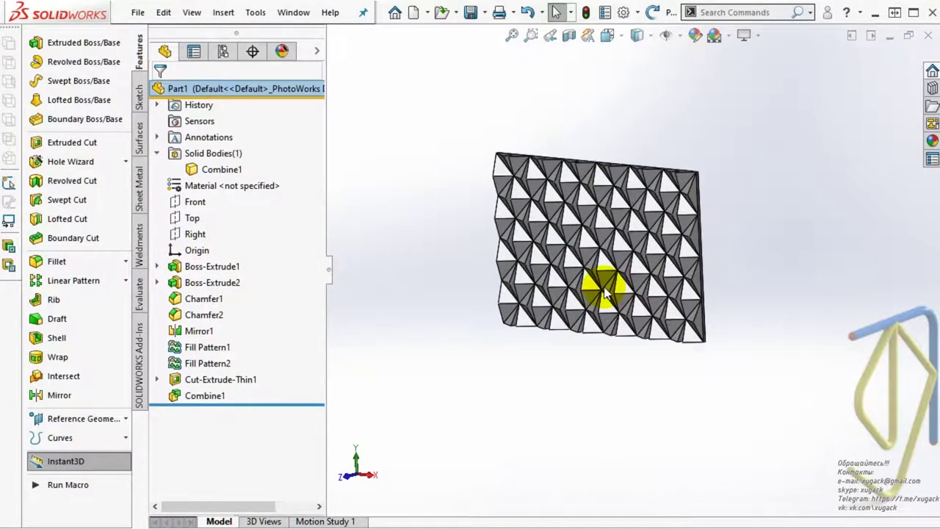
{"action": "scroll", "coordinate": [672, 279], "scroll_direction": "down", "scroll_amount": 2}
{"action": "mouse_move", "coordinate": [671, 279]}
{"action": "middle_mouse_down"}
{"action": "mouse_move", "coordinate": [751, 279]}
{"action": "mouse_move", "coordinate": [656, 296]}
{"action": "mouse_move", "coordinate": [713, 293]}
{"action": "middle_mouse_up"}
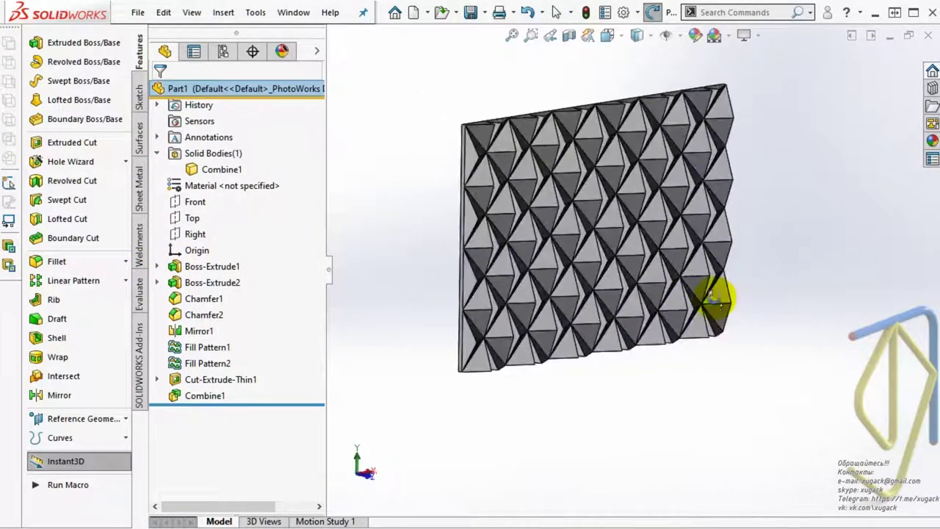
{"action": "scroll", "coordinate": [468, 330], "scroll_direction": "down", "scroll_amount": 3}
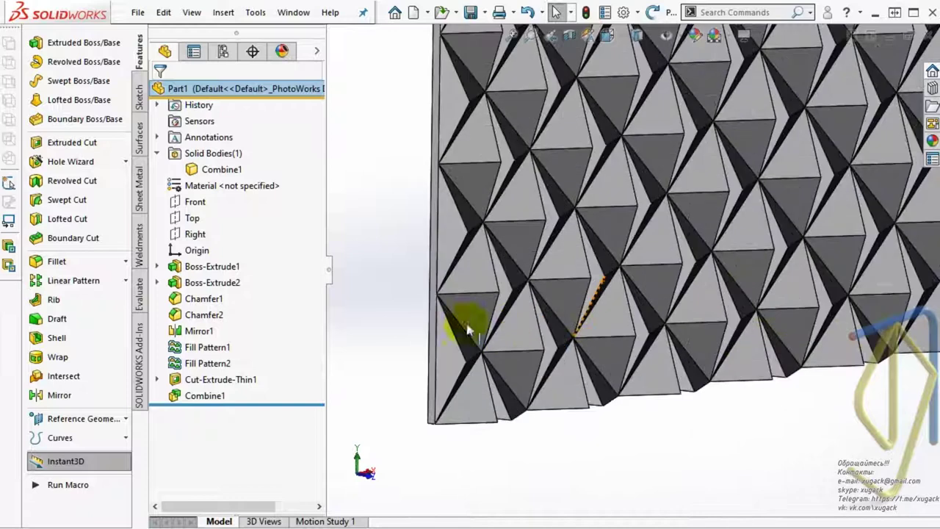
{"action": "left_click", "coordinate": [432, 284]}
{"action": "left_click", "coordinate": [504, 241]}
{"action": "scroll", "coordinate": [508, 241], "scroll_direction": "up", "scroll_amount": 3}
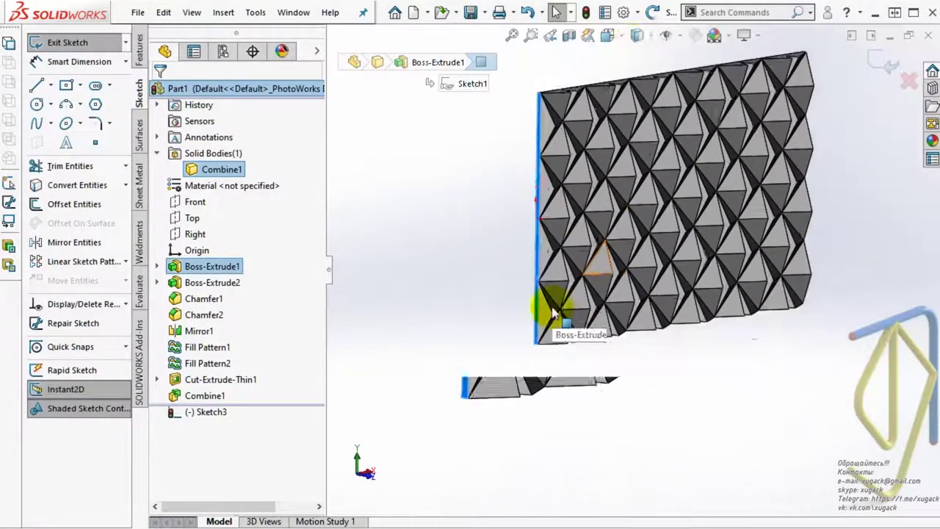
{"action": "scroll", "coordinate": [507, 240], "scroll_direction": "up", "scroll_amount": 2}
{"action": "left_click", "coordinate": [607, 35]}
{"action": "left_click", "coordinate": [690, 122]}
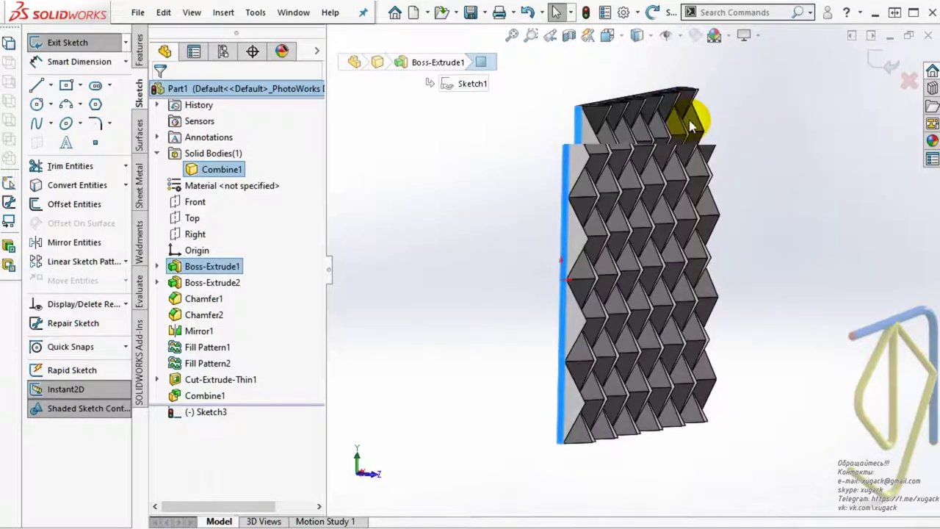
Step: Draw a 3-point arc from the bottom corner to the top corner
{"action": "left_click", "coordinate": [66, 104]}
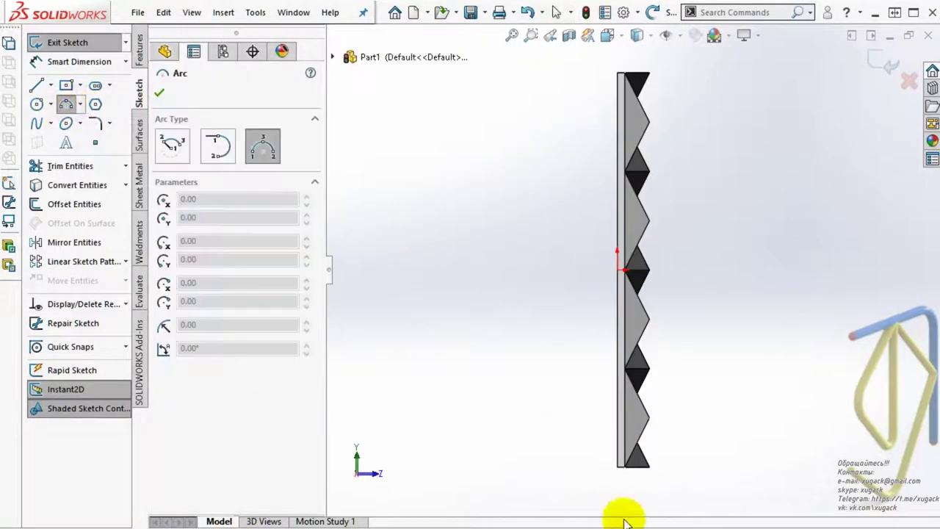
{"action": "left_click", "coordinate": [625, 468]}
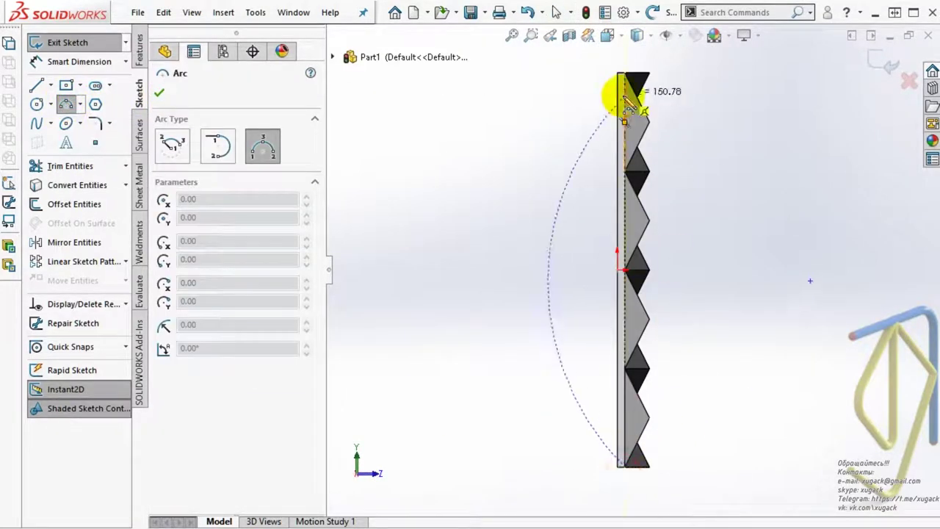
{"action": "scroll", "coordinate": [621, 91], "scroll_direction": "down", "scroll_amount": 2}
{"action": "scroll", "coordinate": [623, 90], "scroll_direction": "down", "scroll_amount": 2}
{"action": "scroll", "coordinate": [625, 103], "scroll_direction": "down", "scroll_amount": 2}
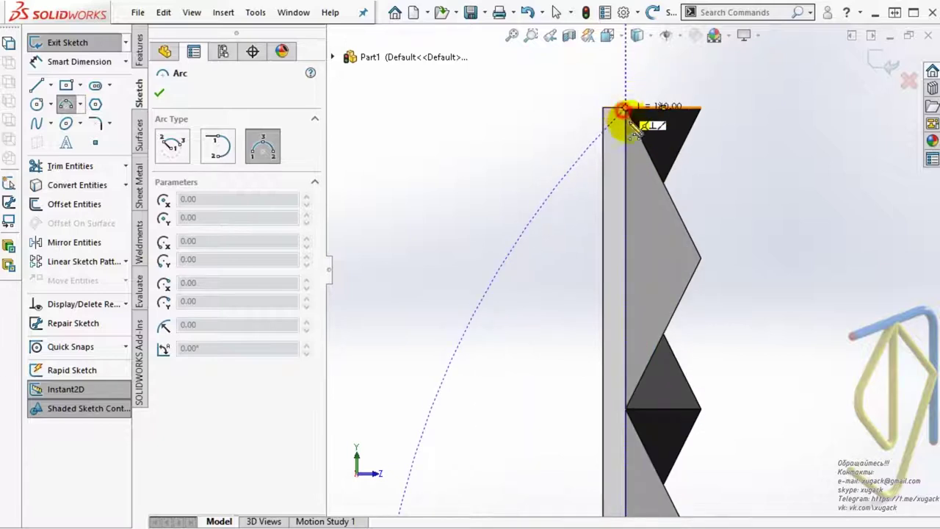
{"action": "left_click", "coordinate": [624, 109]}
{"action": "scroll", "coordinate": [625, 109], "scroll_direction": "up", "scroll_amount": 3}
{"action": "left_click", "coordinate": [681, 395]}
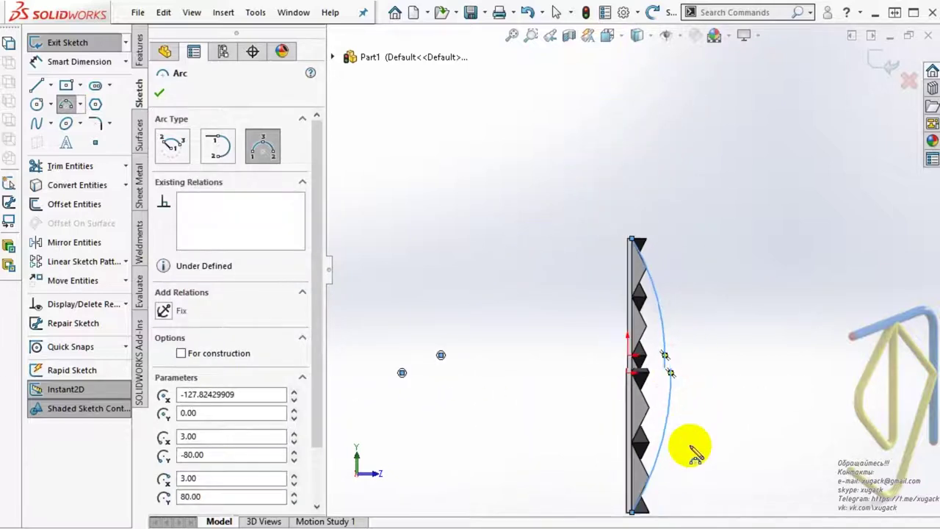
{"action": "key", "text": "Escape"}
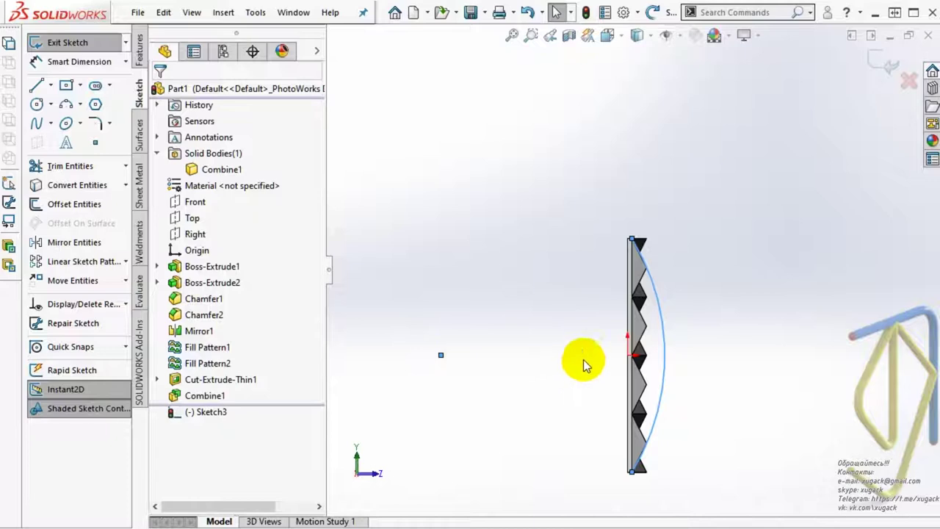
Step: Make the arc's centre point horizontal with the origin
{"action": "left_click", "coordinate": [628, 356], "text": "ctrl"}
{"action": "left_click", "coordinate": [785, 438]}
{"action": "left_click", "coordinate": [628, 358]}
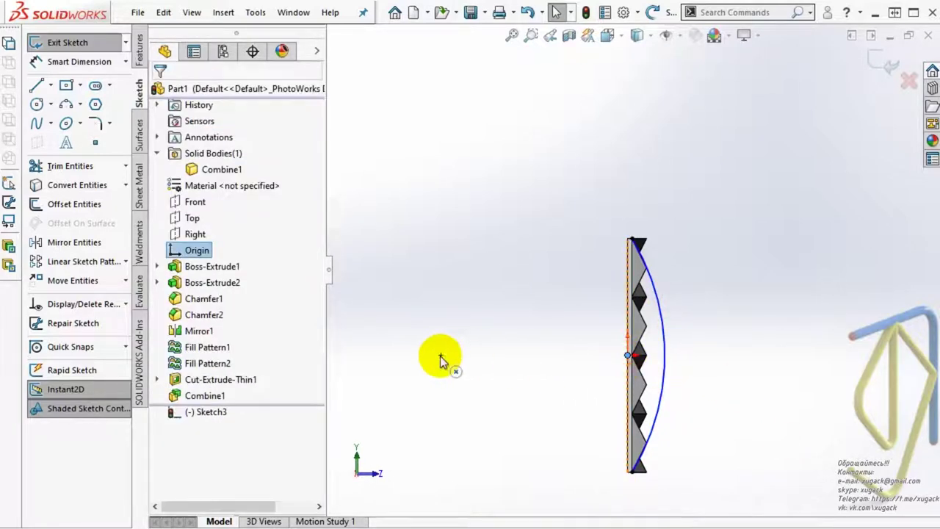
{"action": "left_click", "coordinate": [441, 355], "text": "ctrl"}
{"action": "left_click", "coordinate": [485, 297]}
Step: Dimension the arc 14 mm from the origin
{"action": "left_click", "coordinate": [770, 388]}
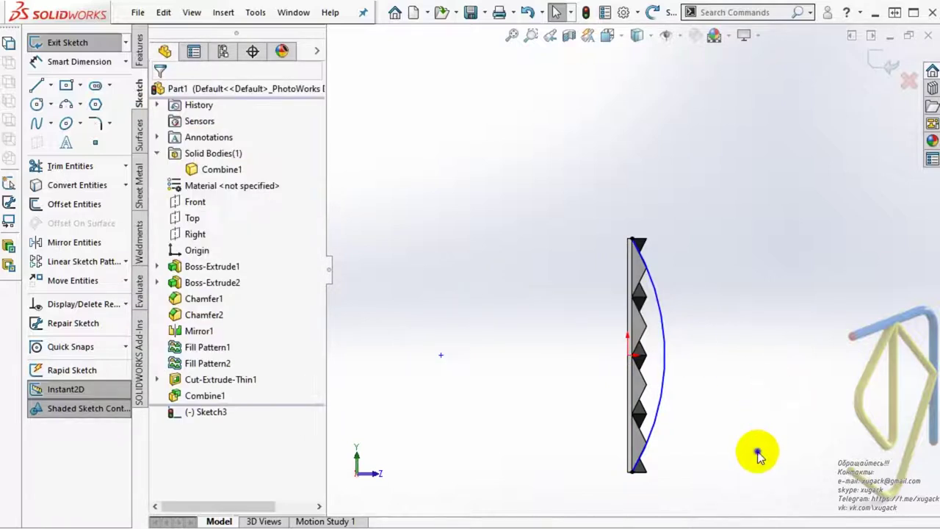
{"action": "right_click_drag", "start_coordinate": [757, 451], "coordinate": [746, 311]}
{"action": "scroll", "coordinate": [661, 367], "scroll_direction": "up", "scroll_amount": 3}
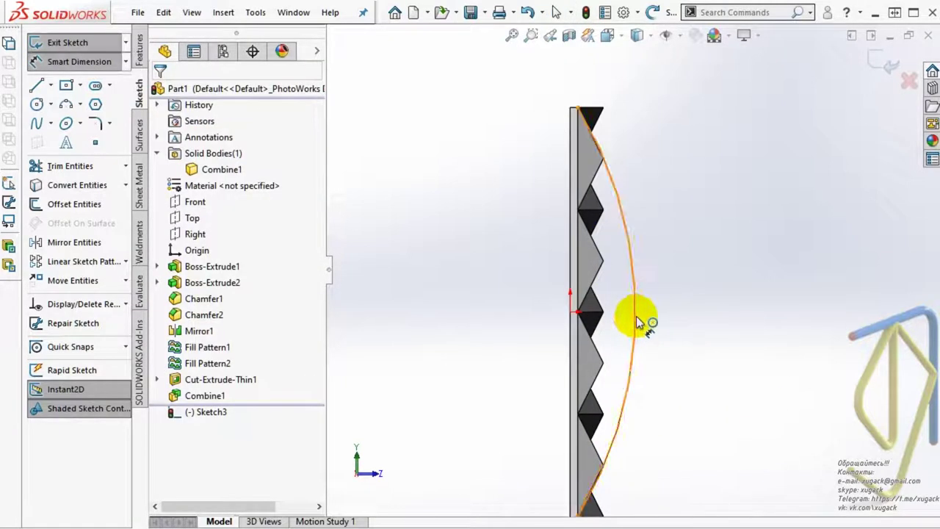
{"action": "left_click", "coordinate": [634, 312]}
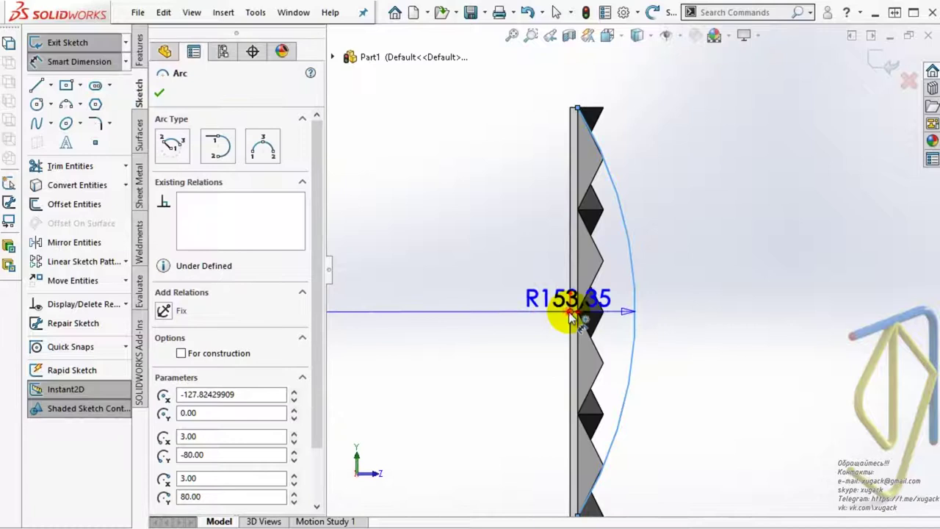
{"action": "left_click", "coordinate": [573, 314]}
{"action": "key", "text": "Escape"}
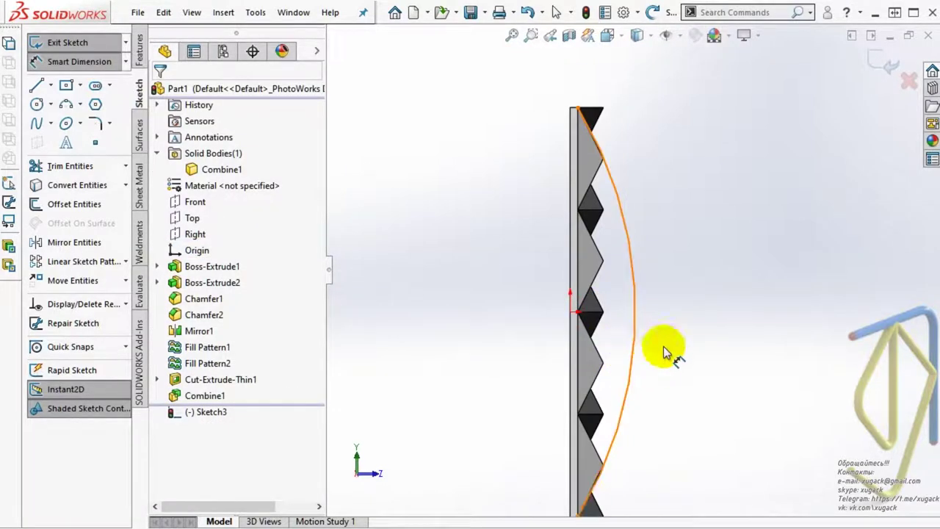
{"action": "key", "text": "Escape"}
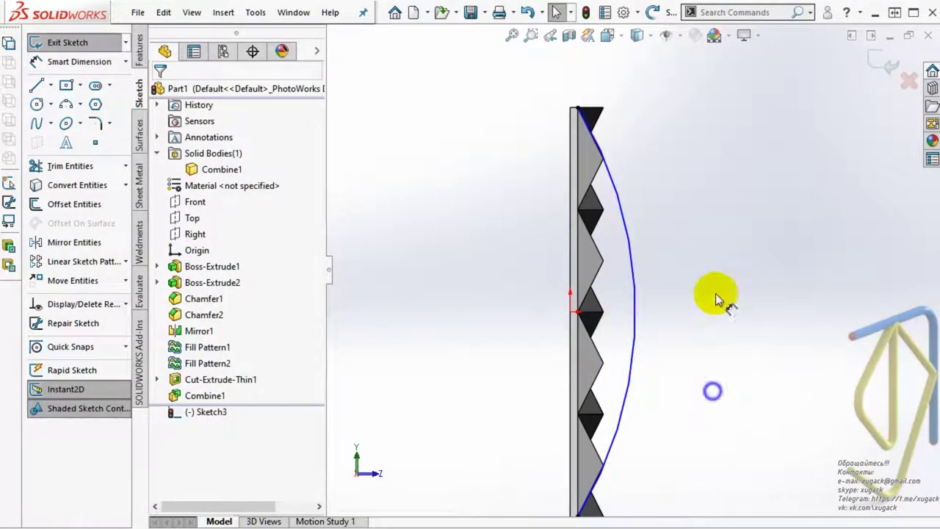
{"action": "key", "text": "Return"}
{"action": "left_click", "coordinate": [571, 313]}
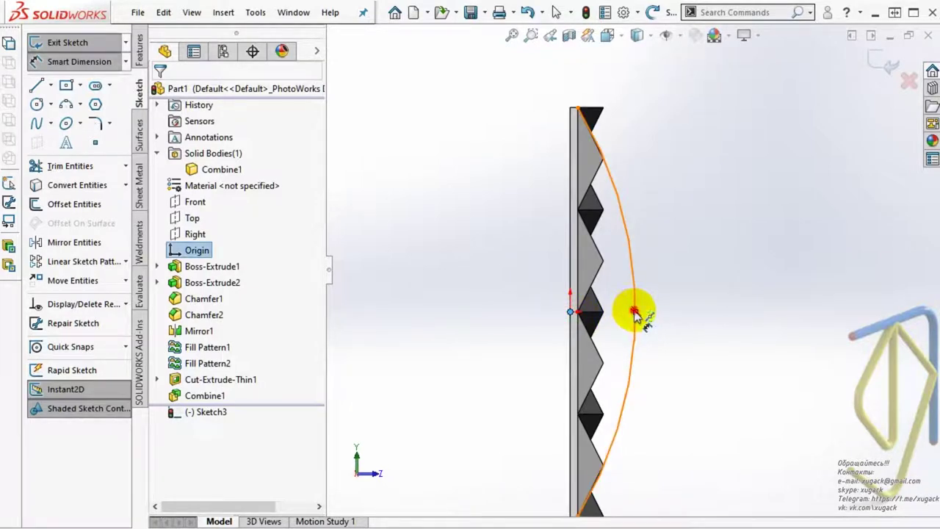
{"action": "left_click", "coordinate": [634, 312]}
{"action": "left_click", "coordinate": [728, 409]}
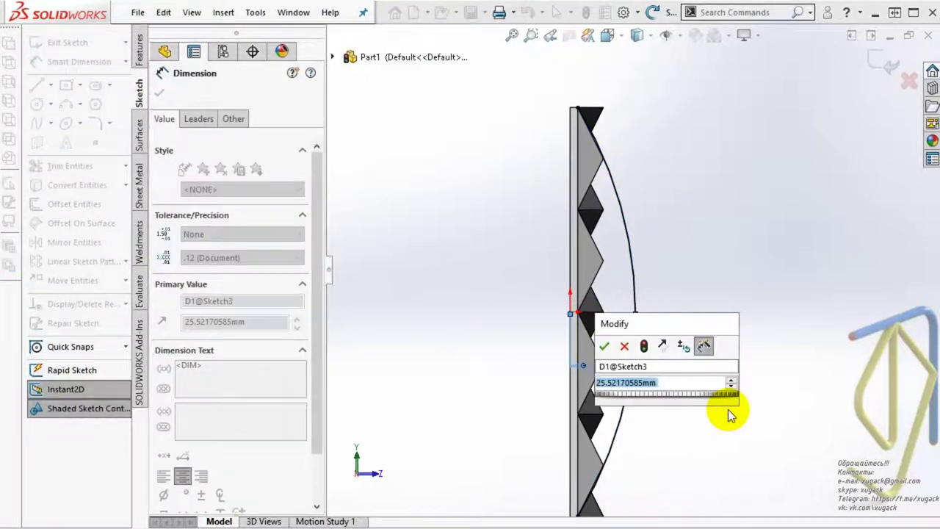
{"action": "type", "text": "14"}
{"action": "key", "text": "Return"}
{"action": "left_click", "coordinate": [723, 422]}
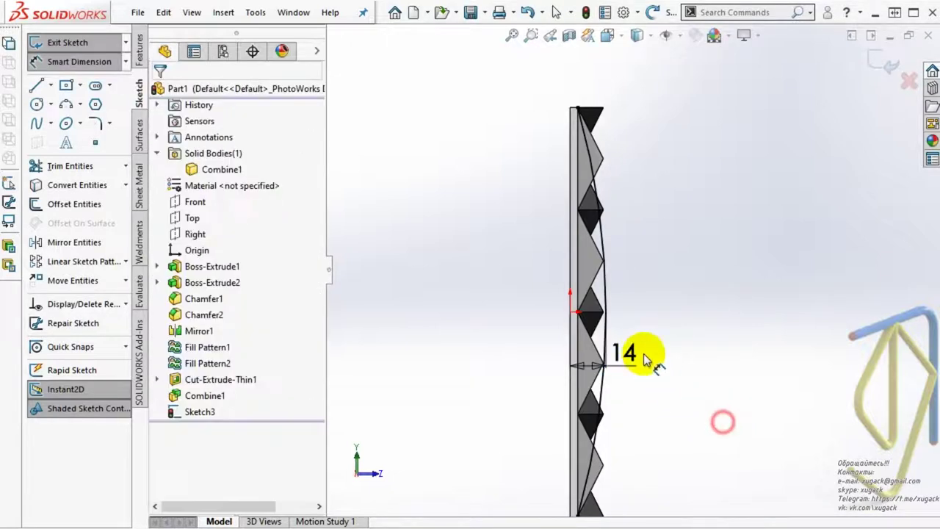
Step: Begin an Extruded Cut from the arc sketch
{"action": "scroll", "coordinate": [644, 360], "scroll_direction": "down", "scroll_amount": 2}
{"action": "scroll", "coordinate": [626, 361], "scroll_direction": "down", "scroll_amount": 3}
{"action": "scroll", "coordinate": [593, 352], "scroll_direction": "up", "scroll_amount": 5}
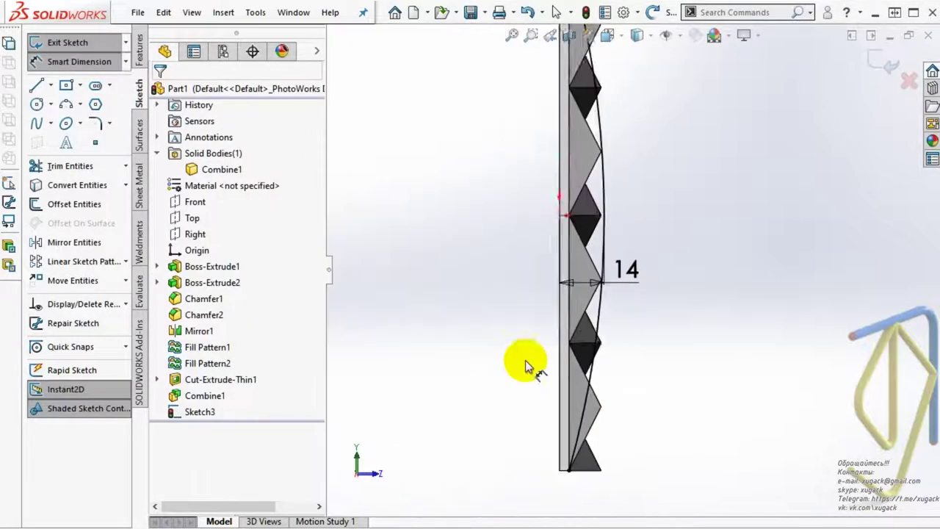
{"action": "left_click", "coordinate": [141, 65]}
{"action": "left_click", "coordinate": [68, 141]}
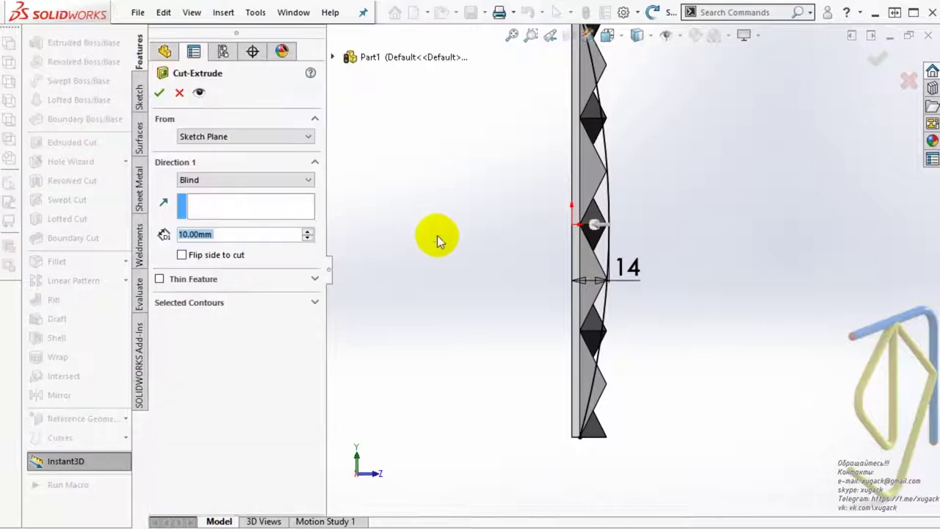
Step: Make the cut a 30 mm thin feature, Through All in both directions
{"action": "left_click", "coordinate": [159, 280]}
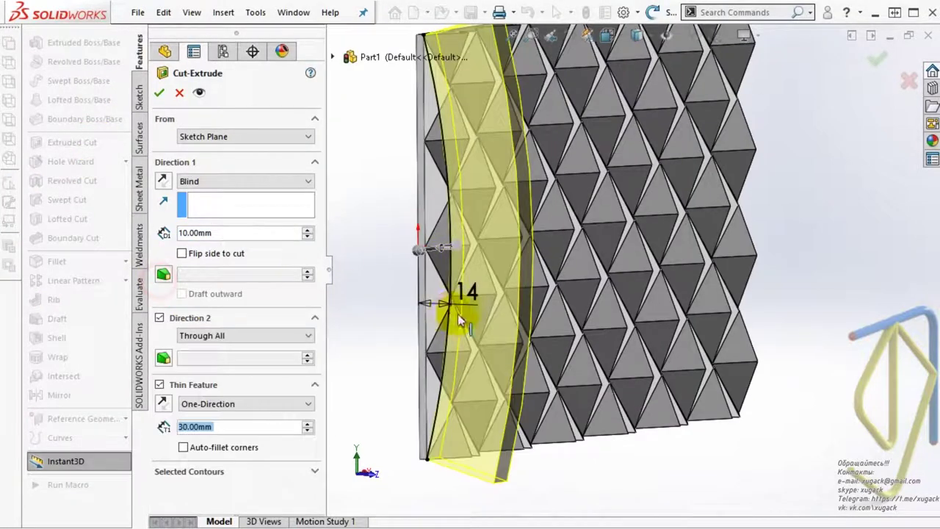
{"action": "left_click", "coordinate": [281, 184]}
{"action": "left_click", "coordinate": [279, 204]}
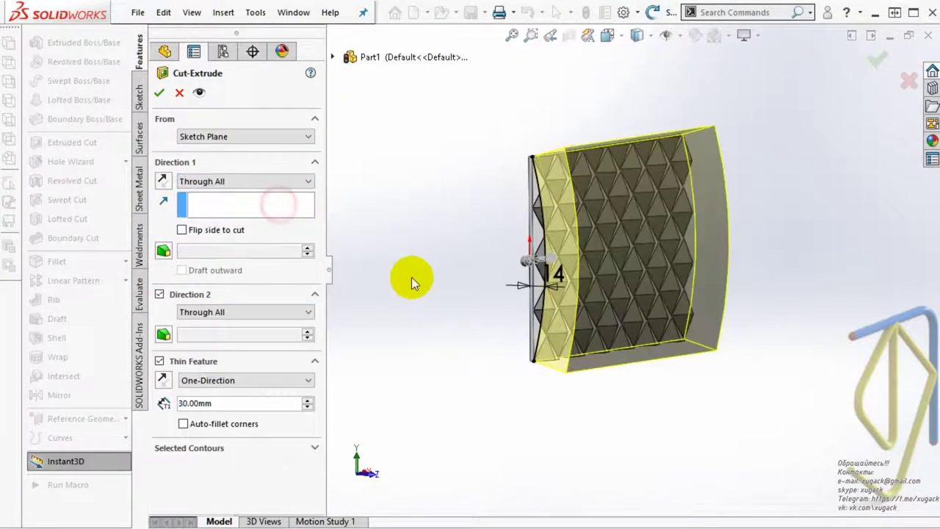
{"action": "mouse_move", "coordinate": [402, 315]}
{"action": "middle_mouse_down"}
{"action": "mouse_move", "coordinate": [357, 294]}
{"action": "mouse_move", "coordinate": [489, 311]}
{"action": "mouse_move", "coordinate": [458, 300]}
{"action": "mouse_move", "coordinate": [426, 306]}
{"action": "middle_mouse_up"}
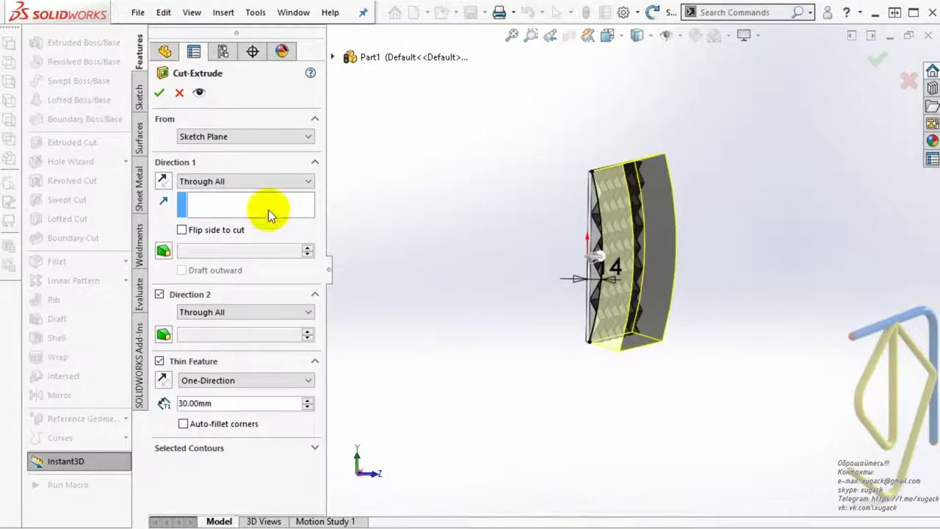
{"action": "mouse_move", "coordinate": [462, 350]}
{"action": "middle_mouse_down"}
{"action": "mouse_move", "coordinate": [426, 310]}
{"action": "mouse_move", "coordinate": [361, 316]}
{"action": "mouse_move", "coordinate": [439, 333]}
{"action": "mouse_move", "coordinate": [430, 414]}
{"action": "mouse_move", "coordinate": [418, 360]}
{"action": "middle_mouse_up"}
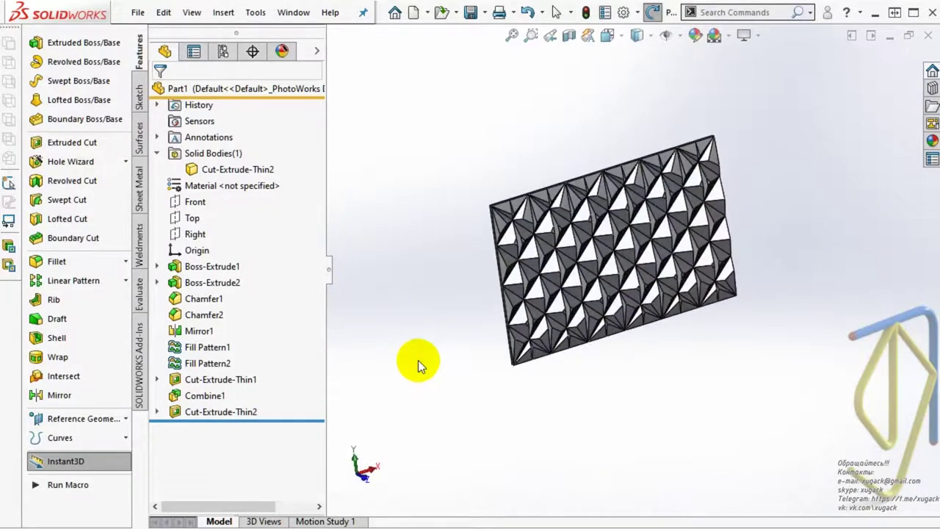
Step: Apply a Flex Bending feature of 180° to the patterned plate body
{"action": "left_click", "coordinate": [224, 15]}
{"action": "mouse_move", "coordinate": [249, 70]}
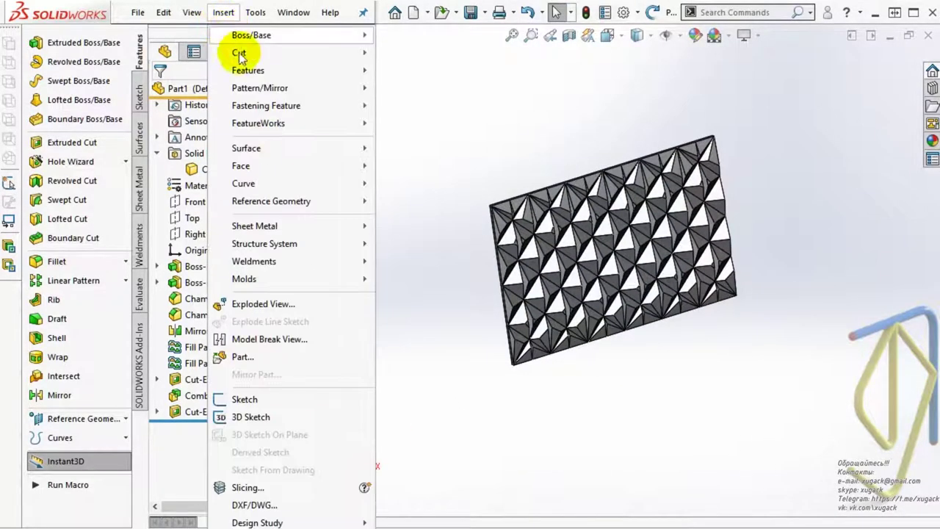
{"action": "left_click", "coordinate": [407, 331]}
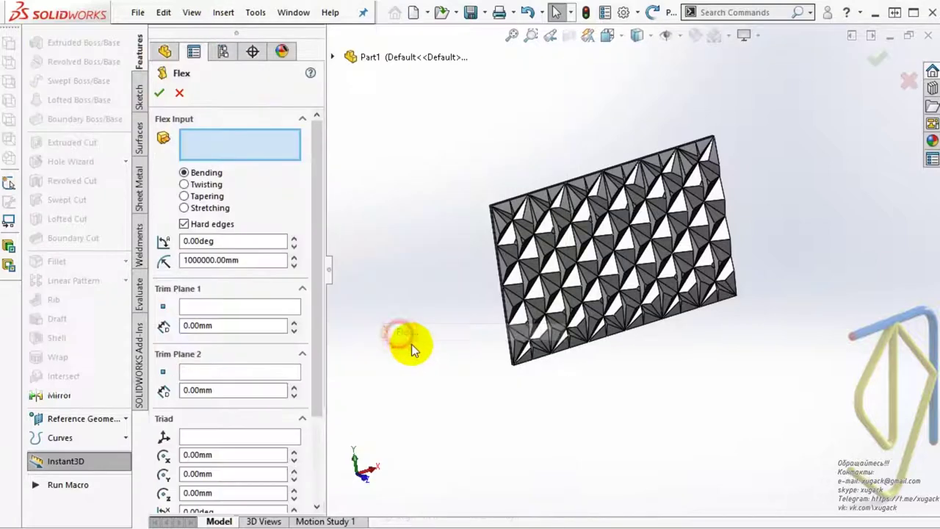
{"action": "left_click", "coordinate": [550, 297]}
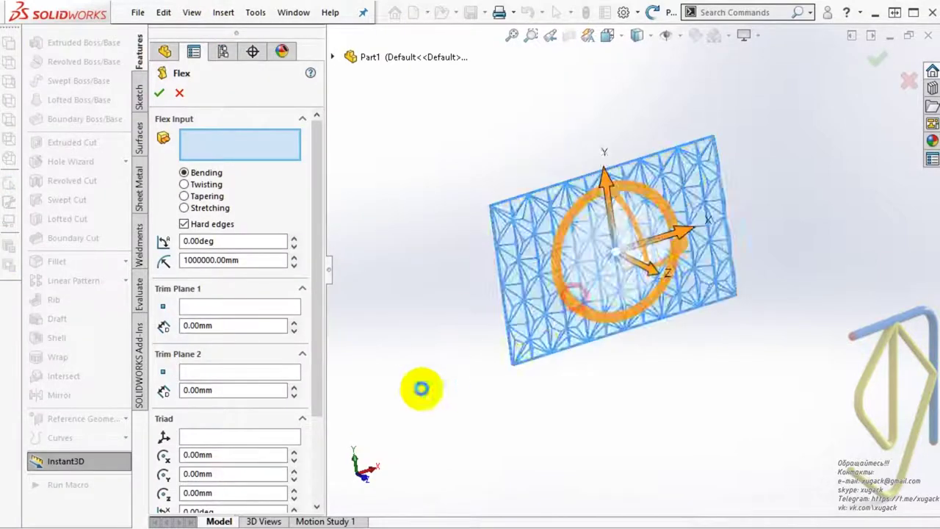
{"action": "left_click", "coordinate": [224, 242]}
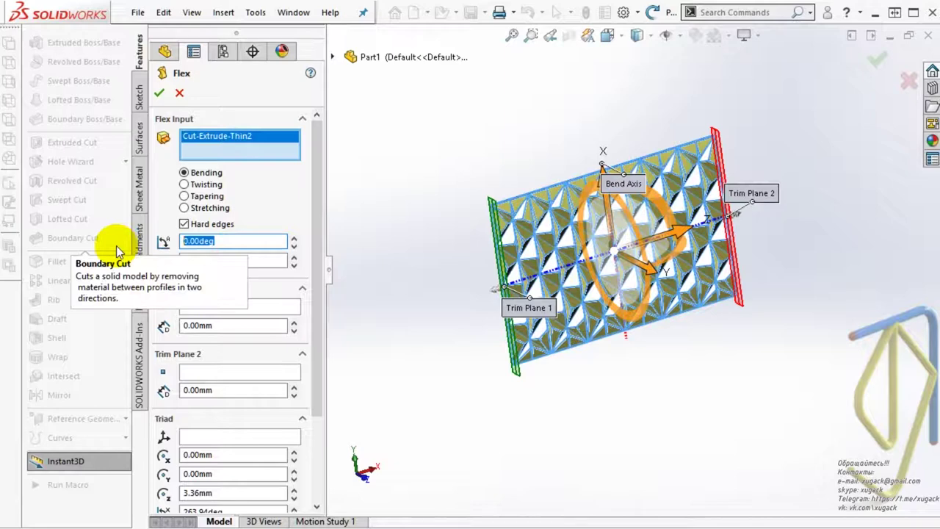
{"action": "type", "text": "180"}
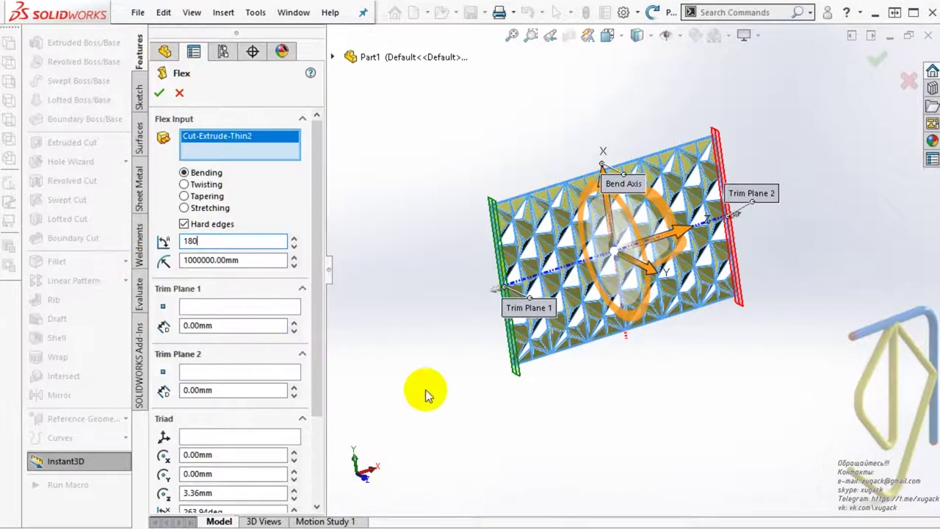
{"action": "left_click", "coordinate": [430, 424]}
{"action": "mouse_move", "coordinate": [431, 425]}
{"action": "middle_mouse_down"}
{"action": "mouse_move", "coordinate": [519, 336]}
{"action": "mouse_move", "coordinate": [529, 431]}
{"action": "mouse_move", "coordinate": [529, 371]}
{"action": "mouse_move", "coordinate": [605, 361]}
{"action": "mouse_move", "coordinate": [539, 412]}
{"action": "mouse_move", "coordinate": [540, 439]}
{"action": "middle_mouse_up"}
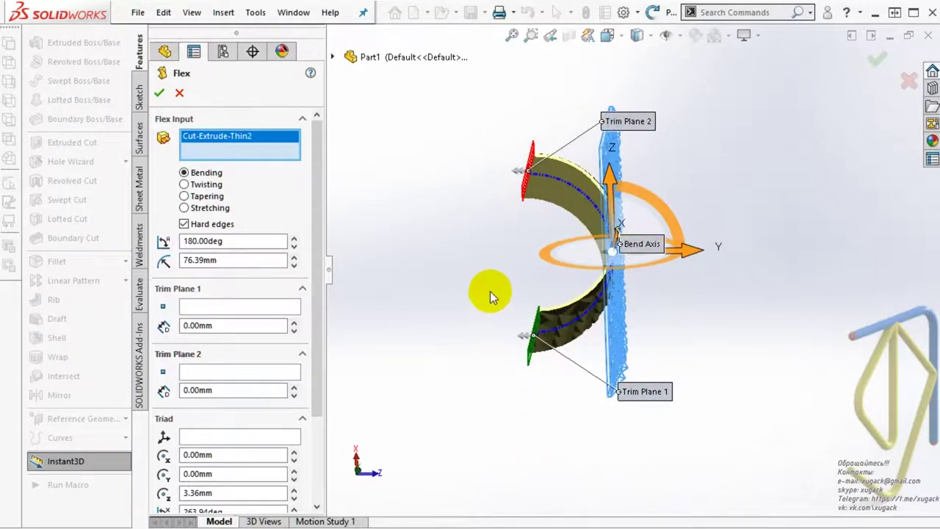
{"action": "scroll", "coordinate": [490, 293], "scroll_direction": "down", "scroll_amount": 3}
{"action": "mouse_move", "coordinate": [498, 256]}
{"action": "middle_mouse_down"}
{"action": "mouse_move", "coordinate": [594, 193]}
{"action": "mouse_move", "coordinate": [500, 260]}
{"action": "mouse_move", "coordinate": [470, 243]}
{"action": "middle_mouse_up"}
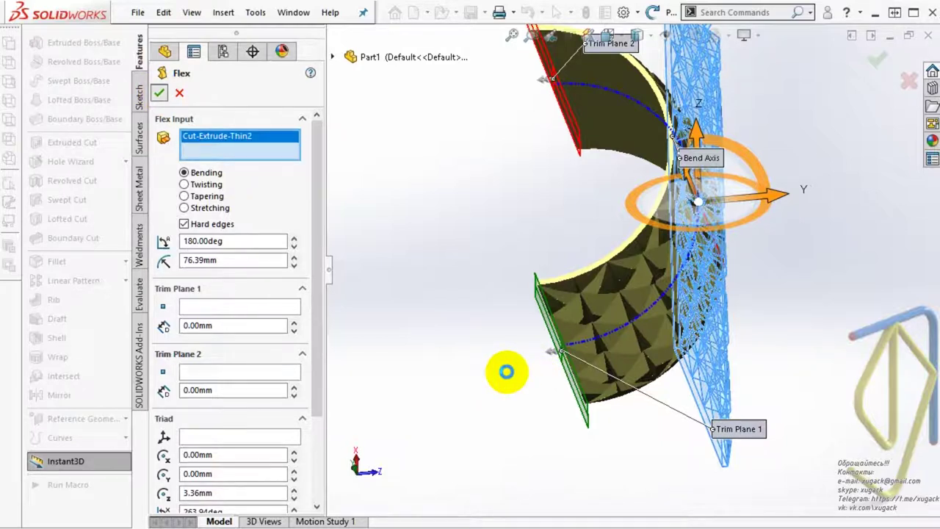
{"action": "key", "text": "Return"}
{"action": "mouse_move", "coordinate": [479, 379]}
{"action": "middle_mouse_down"}
{"action": "mouse_move", "coordinate": [572, 273]}
{"action": "mouse_move", "coordinate": [434, 260]}
{"action": "middle_mouse_up"}
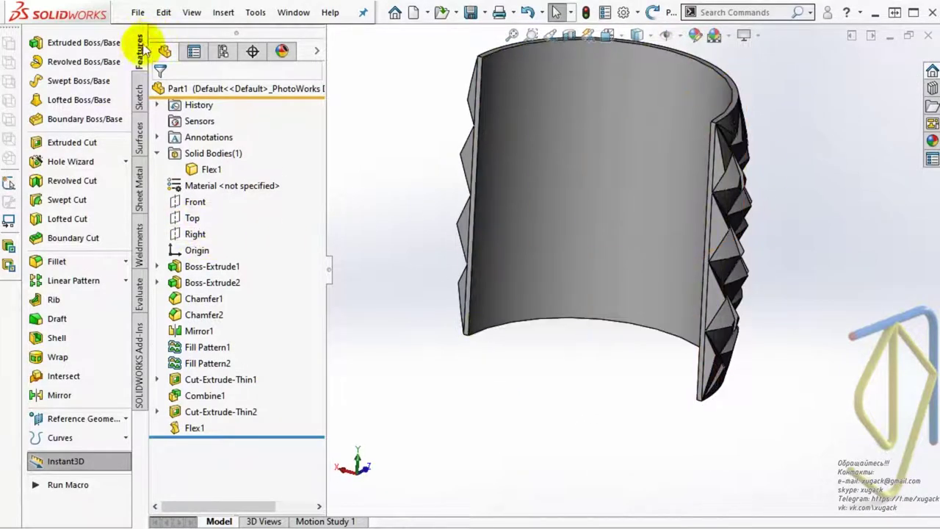
Step: Orbit the bent shell and inspect its straight edges
{"action": "scroll", "coordinate": [548, 414], "scroll_direction": "down", "scroll_amount": 5}
{"action": "left_click", "coordinate": [397, 196]}
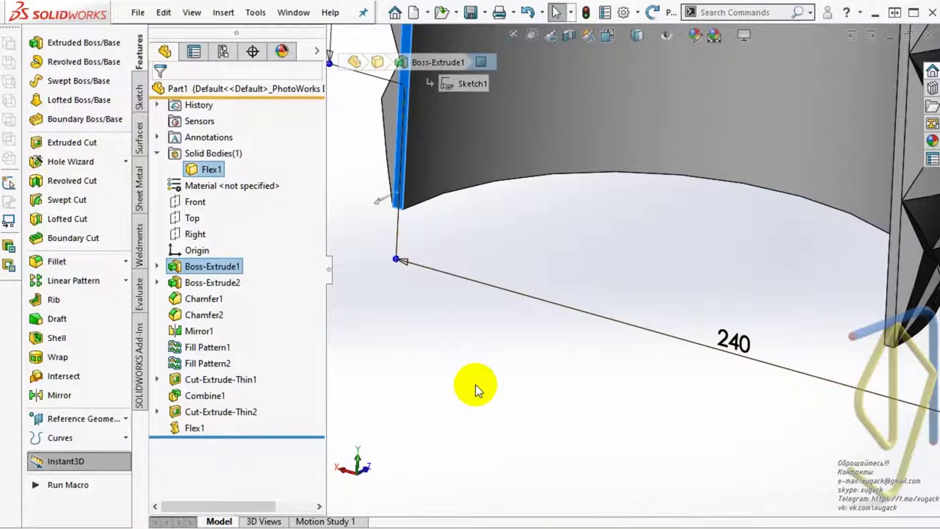
{"action": "scroll", "coordinate": [518, 408], "scroll_direction": "up", "scroll_amount": 2}
{"action": "left_click", "coordinate": [518, 408]}
{"action": "middle_click_drag", "start_coordinate": [518, 408], "coordinate": [813, 319]}
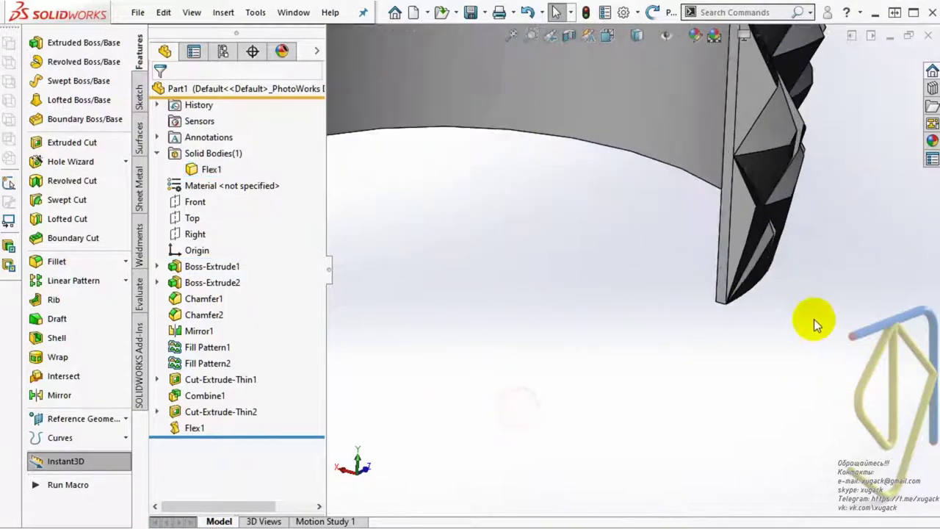
{"action": "left_click", "coordinate": [720, 290]}
{"action": "left_click", "coordinate": [677, 383]}
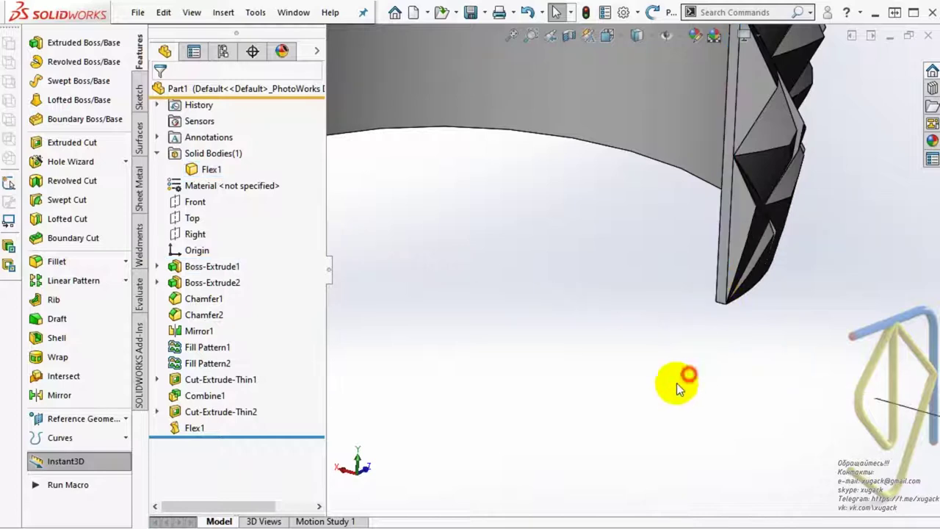
{"action": "scroll", "coordinate": [676, 383], "scroll_direction": "up", "scroll_amount": 2}
Step: Mirror the Flex1 body about the narrow edge face as Mirror2
{"action": "left_click", "coordinate": [126, 280]}
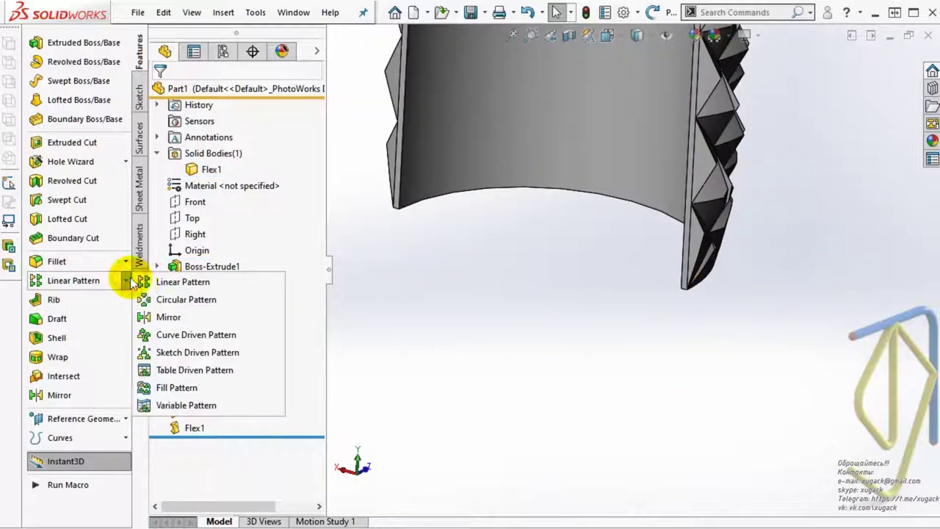
{"action": "left_click", "coordinate": [160, 319]}
{"action": "scroll", "coordinate": [703, 261], "scroll_direction": "down", "scroll_amount": 3}
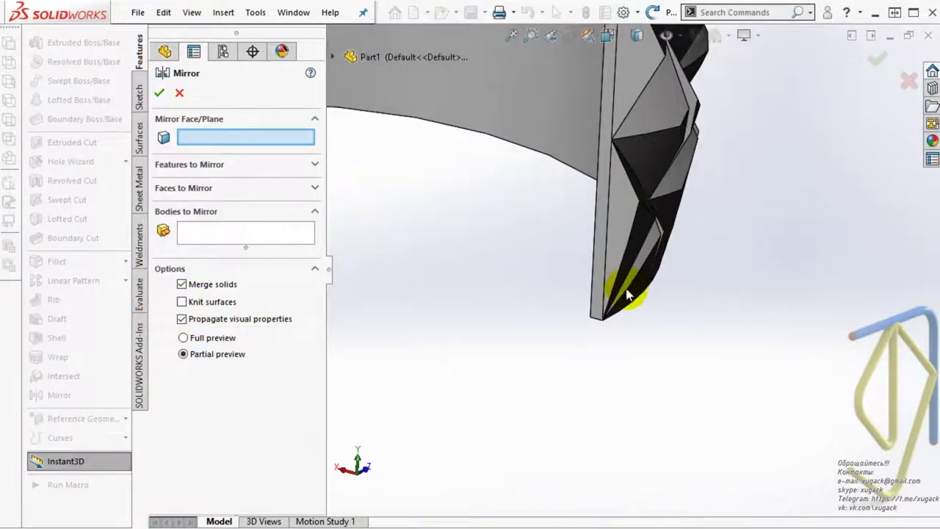
{"action": "left_click", "coordinate": [601, 288]}
{"action": "left_click", "coordinate": [252, 231]}
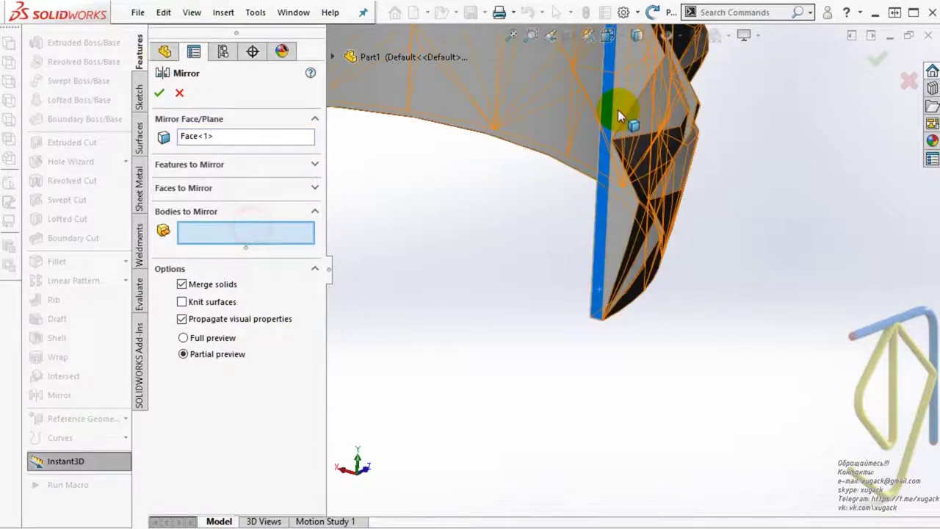
{"action": "left_click", "coordinate": [650, 136]}
{"action": "scroll", "coordinate": [596, 416], "scroll_direction": "up", "scroll_amount": 5}
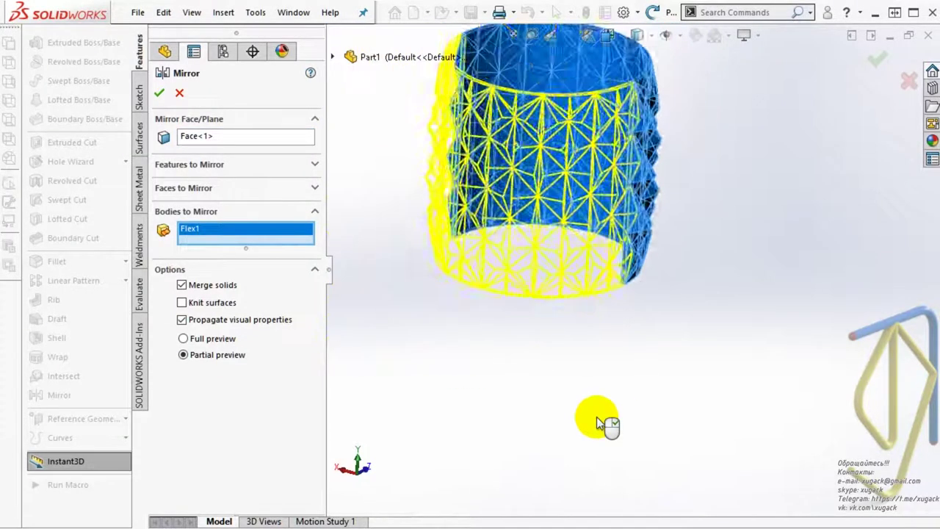
{"action": "key", "text": "Return"}
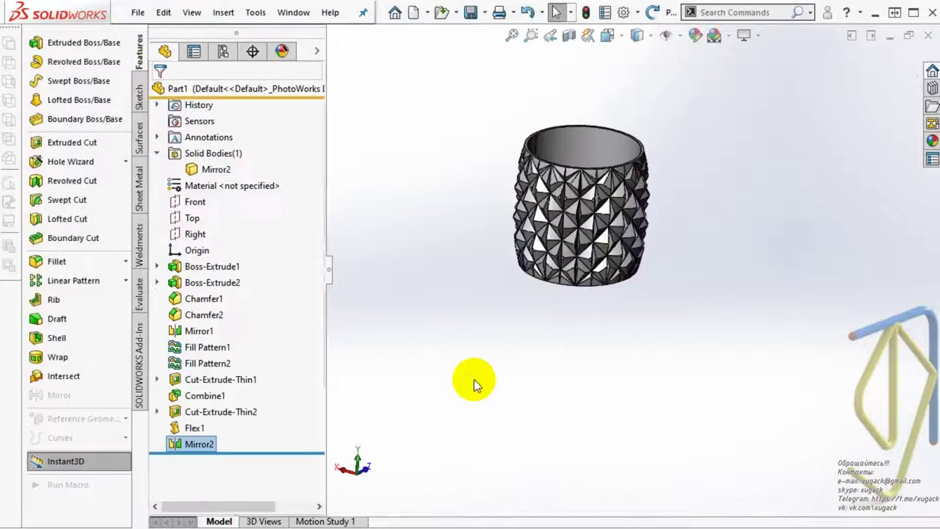
Step: Start a sketch on the ring's end face, viewed Normal To
{"action": "mouse_move", "coordinate": [500, 382]}
{"action": "middle_mouse_down"}
{"action": "mouse_move", "coordinate": [536, 149]}
{"action": "mouse_move", "coordinate": [529, 340]}
{"action": "mouse_move", "coordinate": [517, 357]}
{"action": "mouse_move", "coordinate": [650, 157]}
{"action": "middle_mouse_up"}
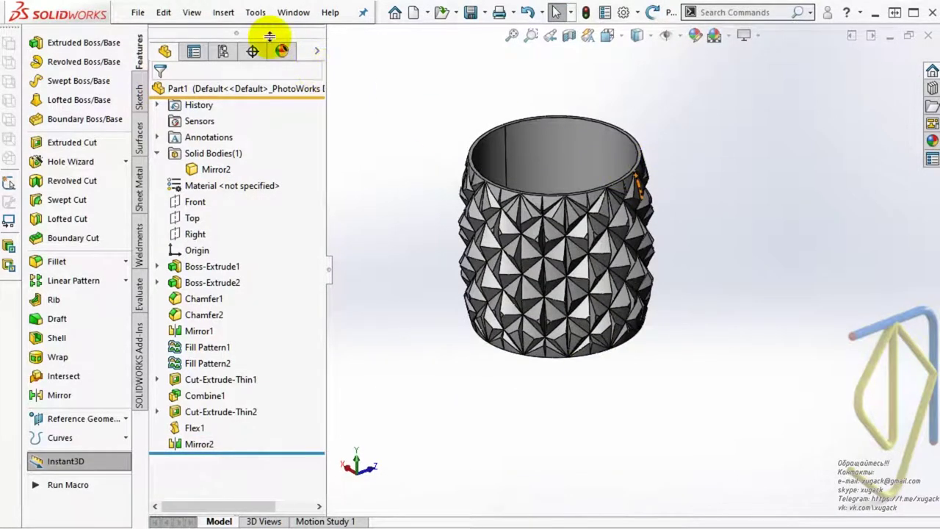
{"action": "mouse_move", "coordinate": [614, 323]}
{"action": "middle_mouse_down"}
{"action": "mouse_move", "coordinate": [602, 120]}
{"action": "mouse_move", "coordinate": [668, 256]}
{"action": "mouse_move", "coordinate": [655, 413]}
{"action": "mouse_move", "coordinate": [650, 377]}
{"action": "middle_mouse_up"}
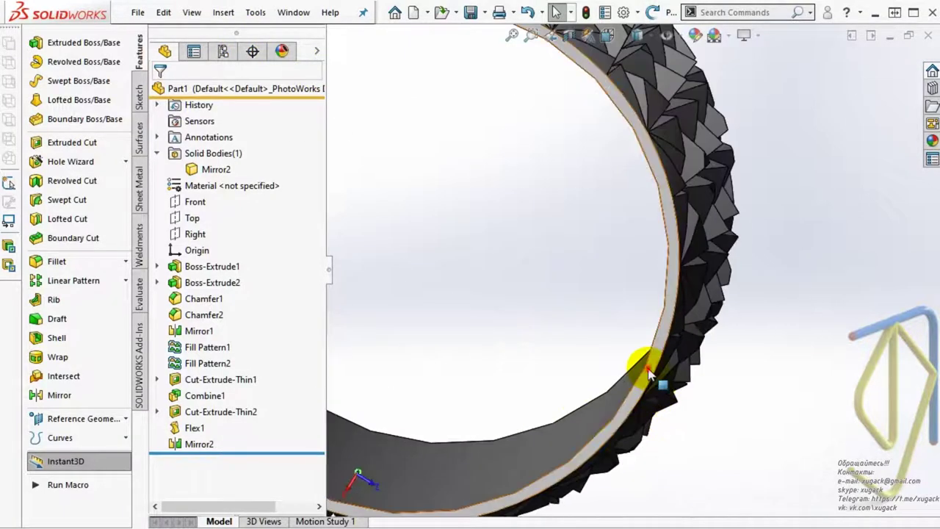
{"action": "left_click", "coordinate": [650, 377]}
{"action": "left_click", "coordinate": [713, 321]}
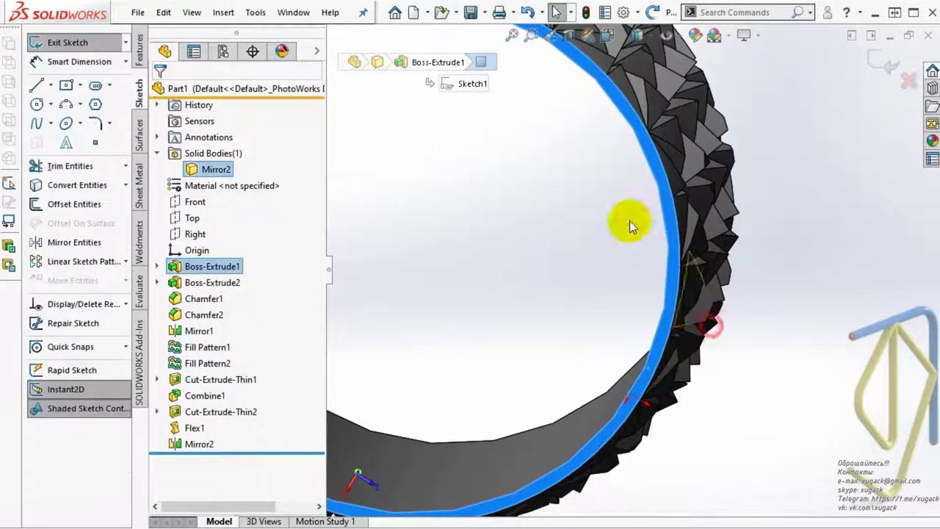
{"action": "left_click", "coordinate": [606, 35]}
{"action": "left_click", "coordinate": [698, 126]}
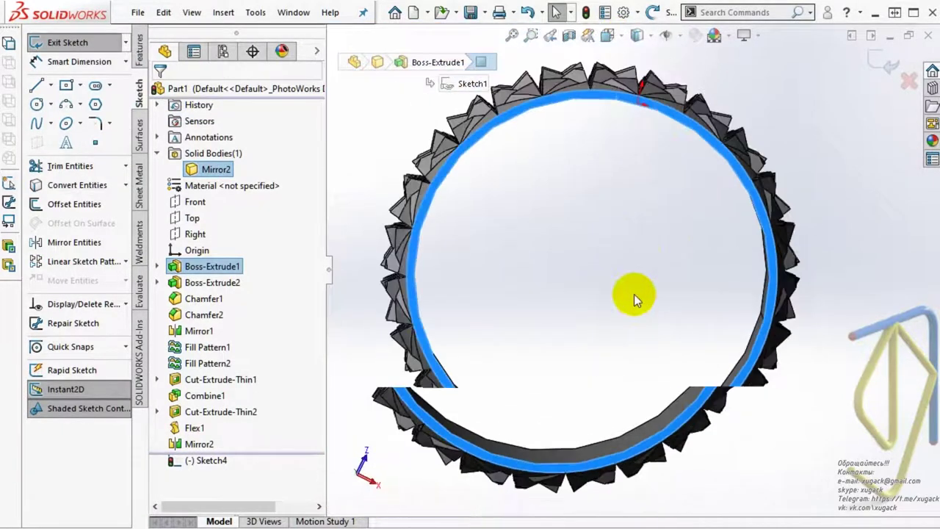
Step: Draw a circle inside the ring
{"action": "left_click", "coordinate": [37, 104]}
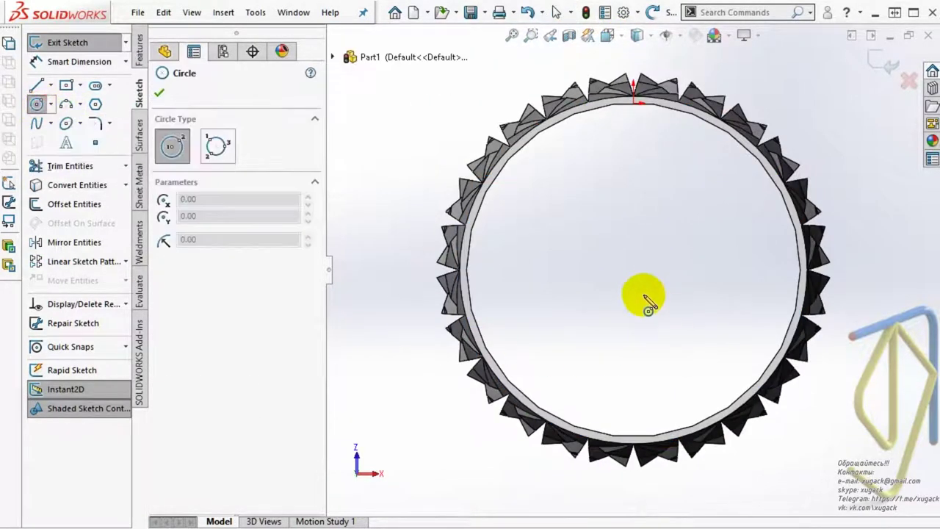
{"action": "left_click", "coordinate": [633, 271]}
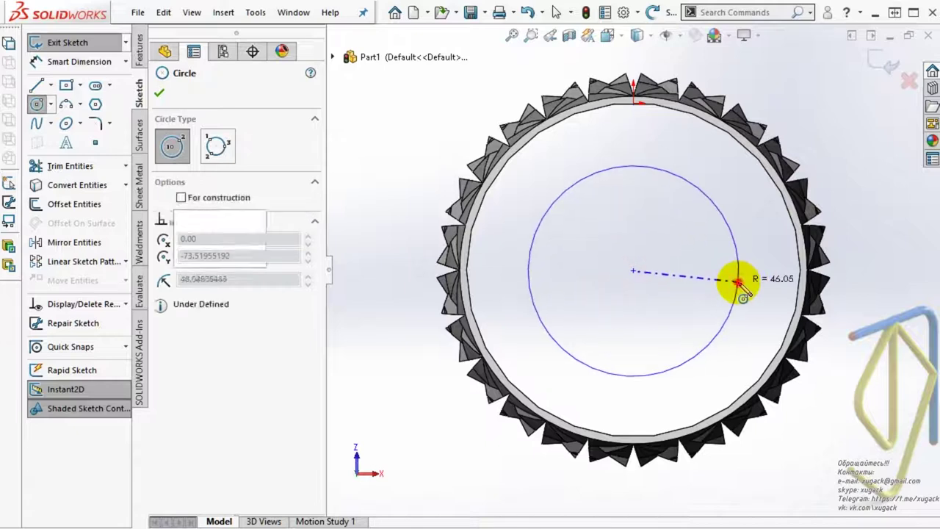
{"action": "left_click", "coordinate": [736, 278]}
{"action": "key", "text": "Escape"}
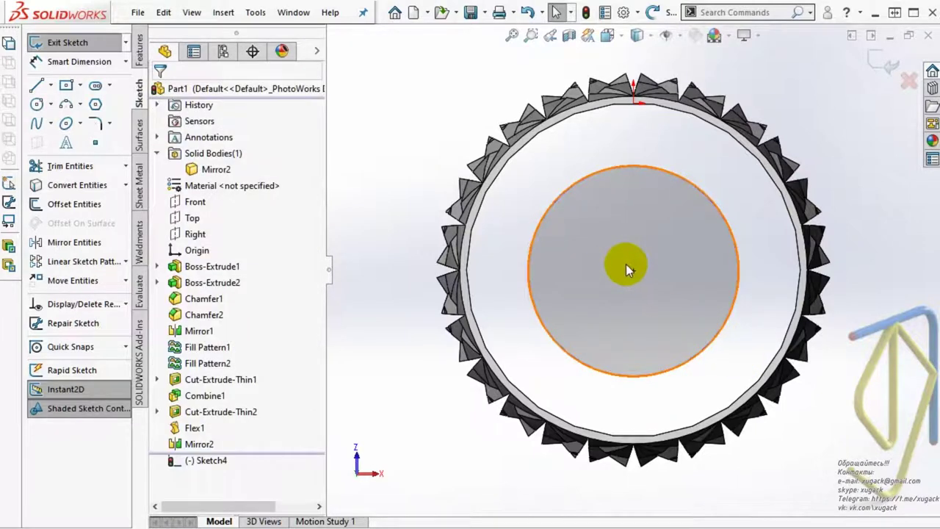
Step: Centre the circle with a Vertical relation to the origin and a Horizontal relation to a ring vertex
{"action": "left_click", "coordinate": [634, 271]}
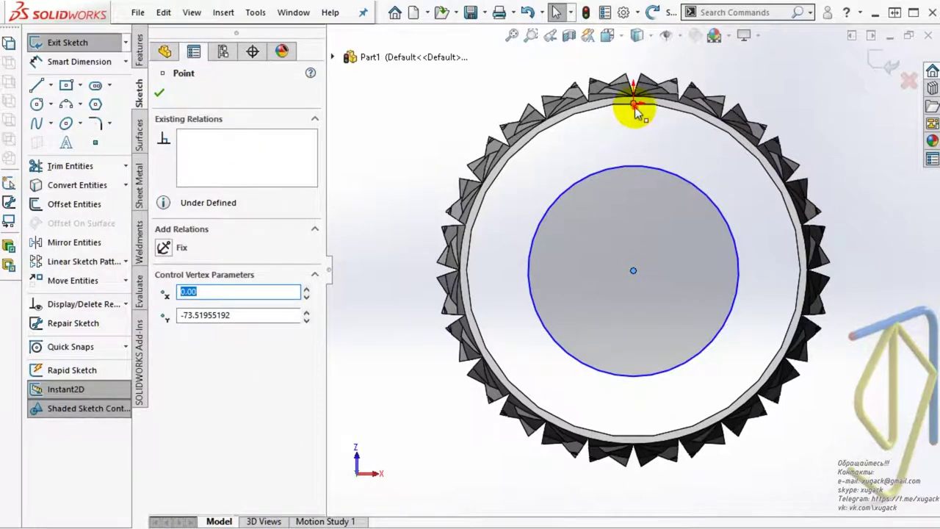
{"action": "left_click", "coordinate": [634, 104], "text": "ctrl"}
{"action": "left_click", "coordinate": [694, 33]}
{"action": "left_click", "coordinate": [719, 170]}
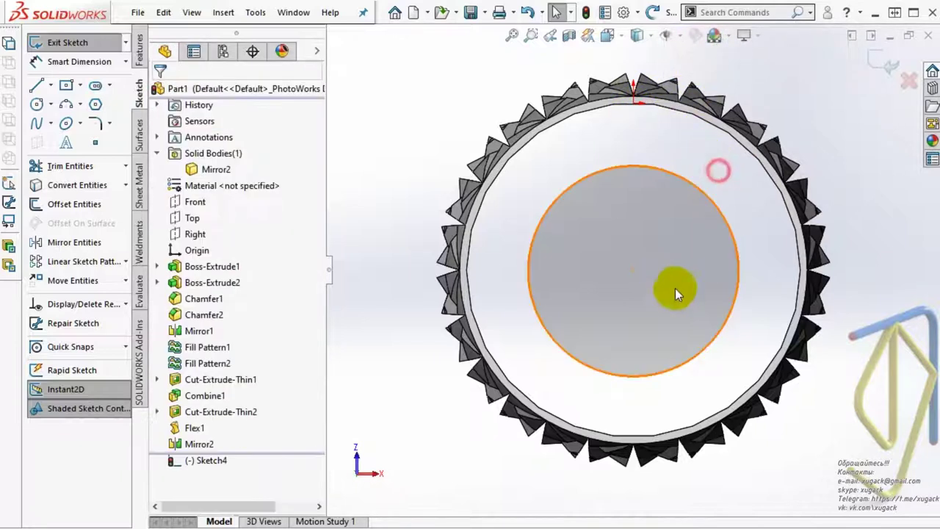
{"action": "left_click", "coordinate": [633, 273]}
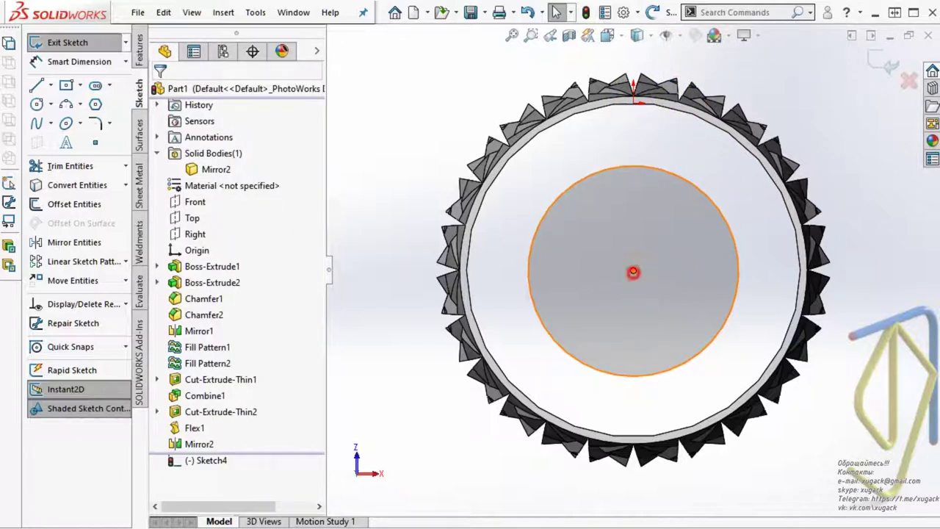
{"action": "left_click", "coordinate": [800, 271], "text": "ctrl"}
{"action": "left_click", "coordinate": [837, 206]}
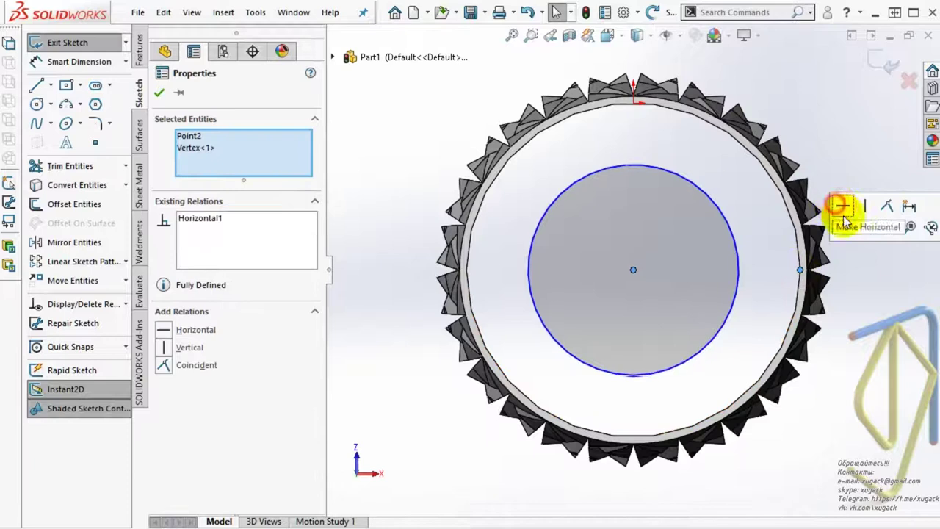
{"action": "left_click", "coordinate": [852, 412]}
Step: Dimension the circle to 90 mm diameter and return to Isometric view
{"action": "key", "text": "d"}
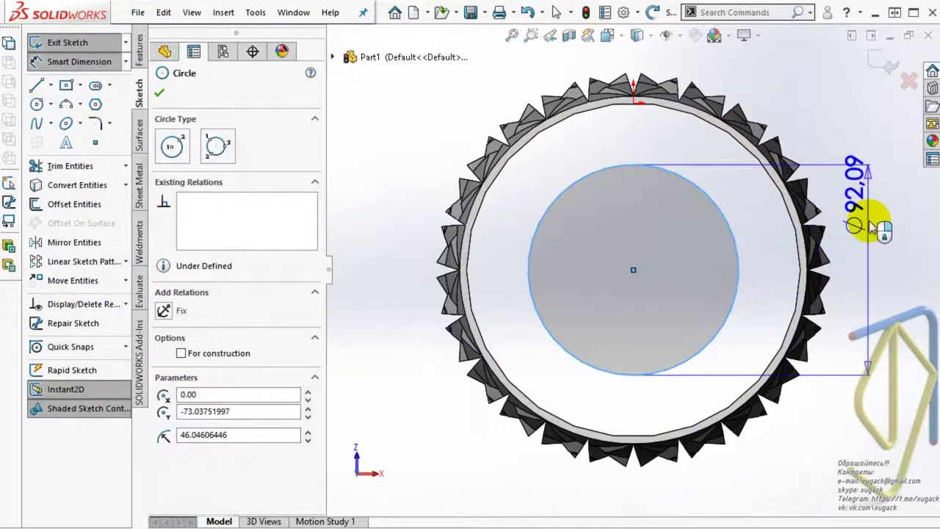
{"action": "left_click", "coordinate": [885, 371]}
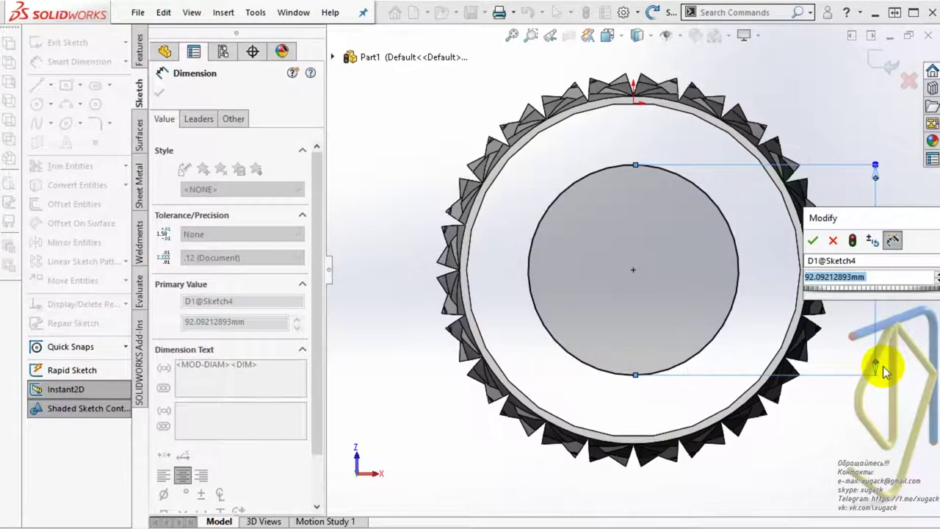
{"action": "type", "text": "90"}
{"action": "key", "text": "Return"}
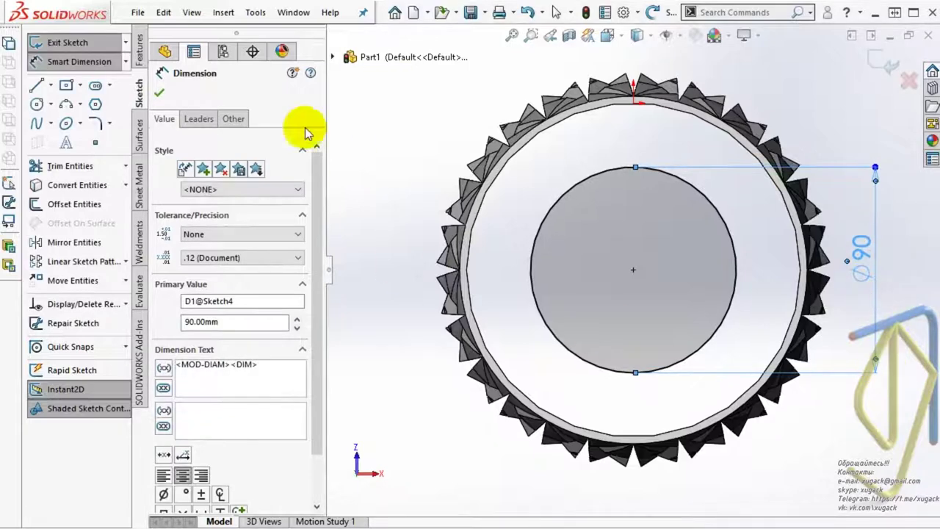
{"action": "left_click", "coordinate": [163, 96]}
{"action": "left_click", "coordinate": [607, 36]}
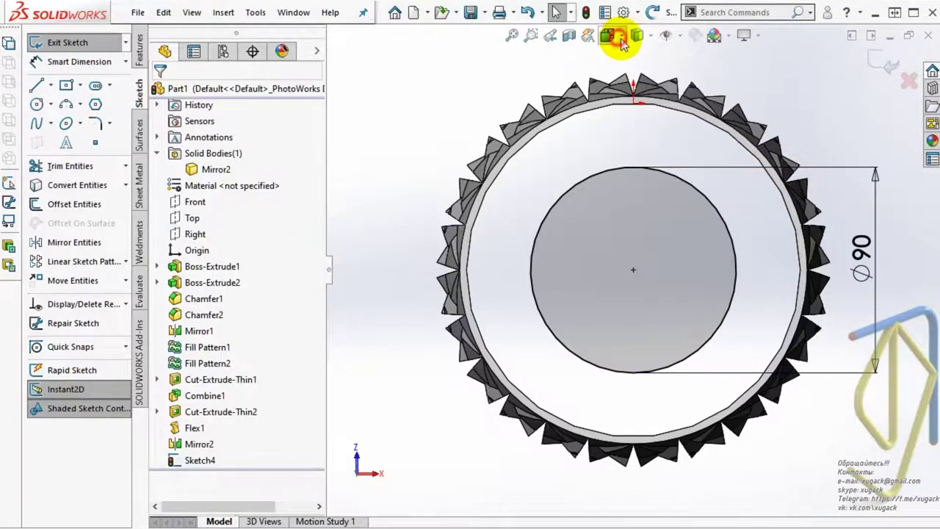
{"action": "left_click", "coordinate": [689, 80]}
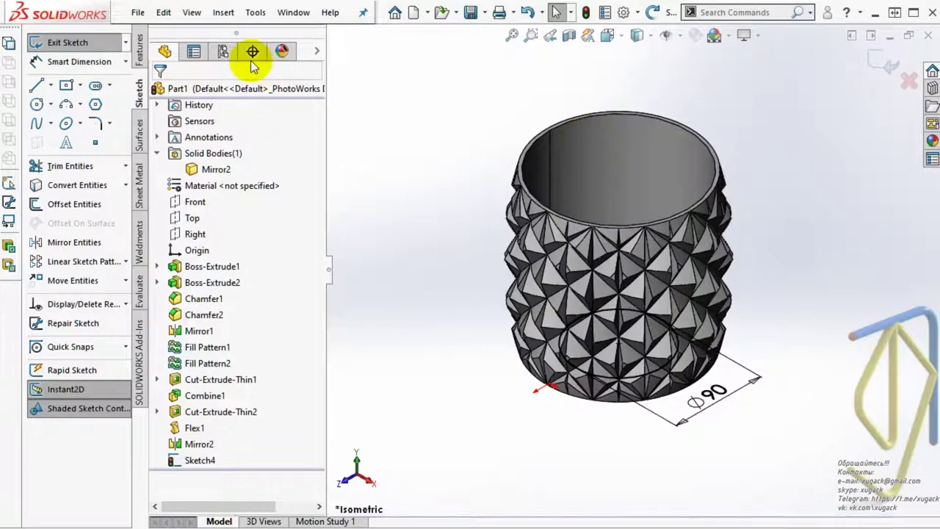
Step: Exit the sketch and start a Deform, removing Sketch4 from the initial curves
{"action": "left_click", "coordinate": [67, 42]}
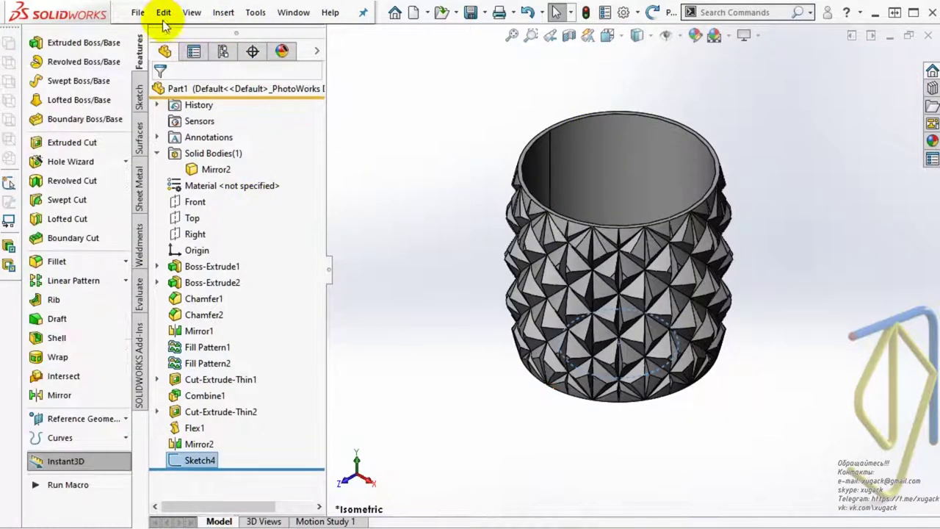
{"action": "left_click", "coordinate": [224, 12]}
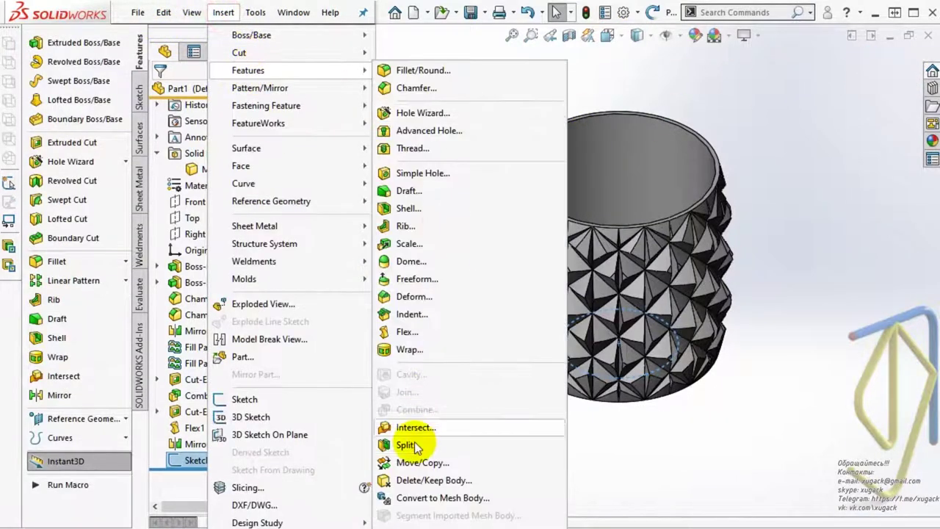
{"action": "left_click", "coordinate": [413, 297]}
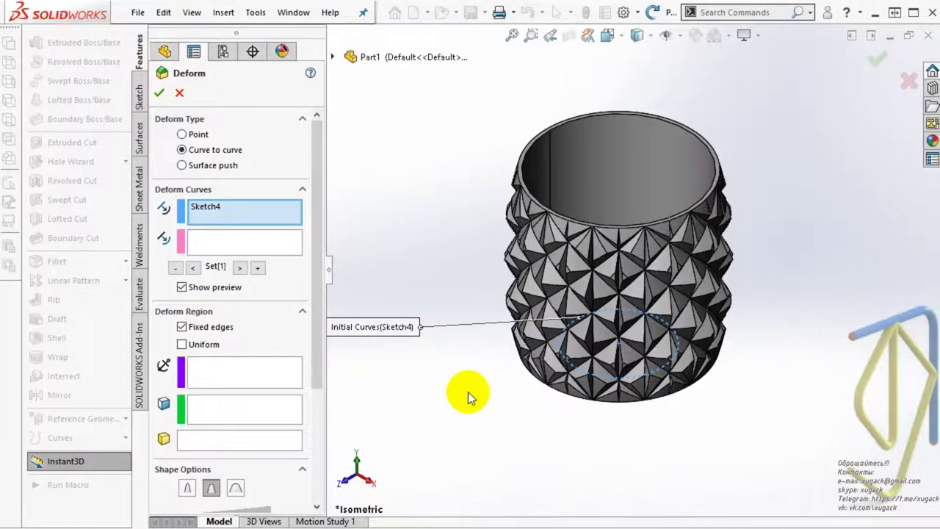
{"action": "middle_click_drag", "start_coordinate": [468, 391], "coordinate": [477, 176]}
{"action": "right_click", "coordinate": [279, 209]}
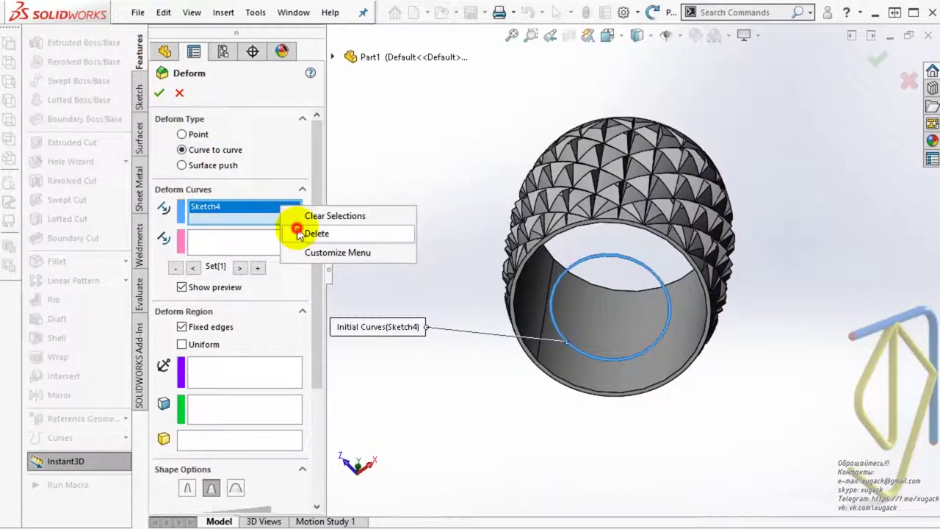
{"action": "left_click", "coordinate": [319, 233]}
Step: Set two bottom ring edges as initial curves and the Sketch4 circle as target
{"action": "scroll", "coordinate": [552, 378], "scroll_direction": "down", "scroll_amount": 3}
{"action": "scroll", "coordinate": [553, 377], "scroll_direction": "down", "scroll_amount": 1}
{"action": "left_click", "coordinate": [601, 373]}
{"action": "left_click", "coordinate": [537, 323]}
{"action": "left_click", "coordinate": [253, 247]}
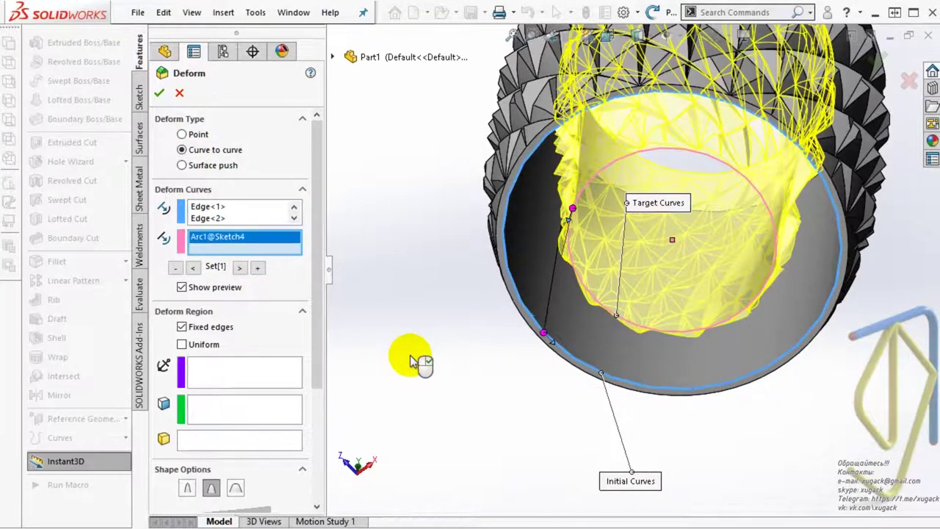
Step: Hold one vase face fixed, replacing a wrongly picked fixed edge
{"action": "left_click", "coordinate": [214, 380]}
{"action": "middle_click_drag", "start_coordinate": [515, 193], "coordinate": [783, 158]}
{"action": "scroll", "coordinate": [786, 167], "scroll_direction": "down", "scroll_amount": 3}
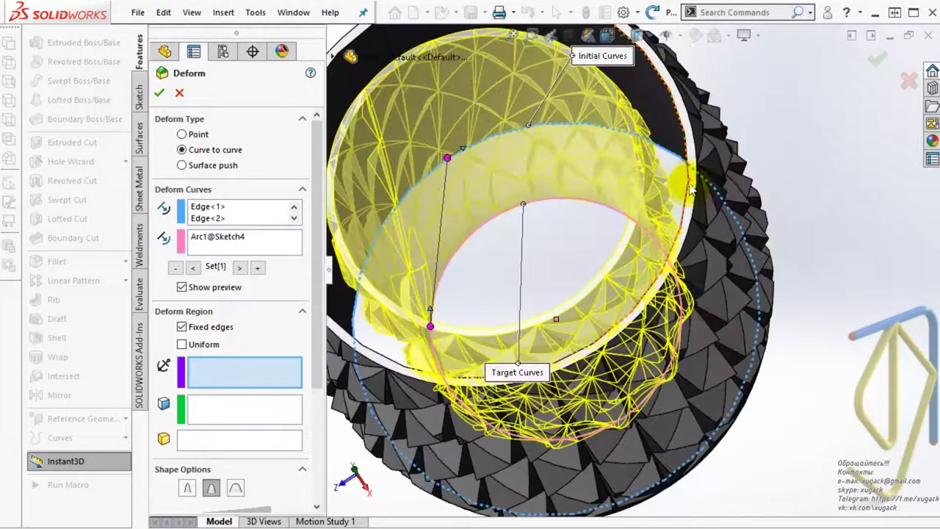
{"action": "left_click", "coordinate": [694, 188]}
{"action": "right_click", "coordinate": [246, 383]}
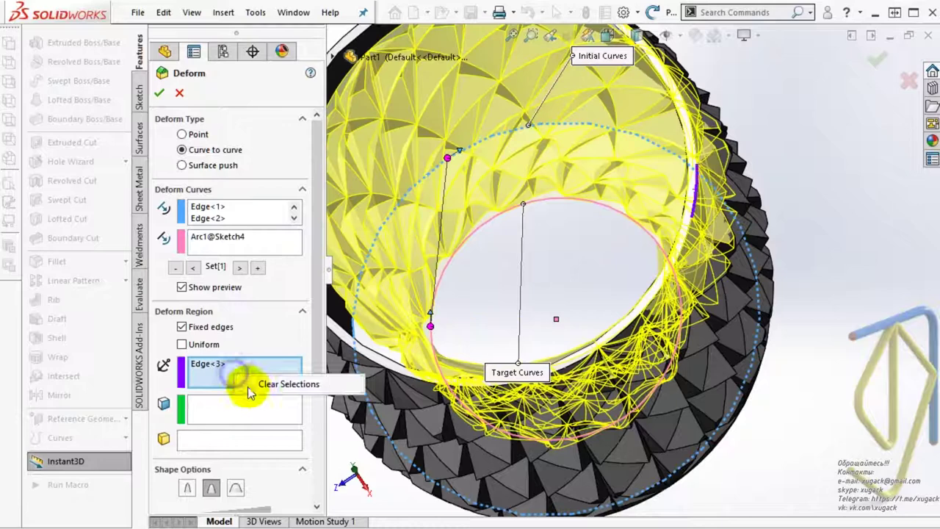
{"action": "left_click", "coordinate": [277, 380]}
{"action": "scroll", "coordinate": [688, 197], "scroll_direction": "down", "scroll_amount": 3}
{"action": "scroll", "coordinate": [688, 197], "scroll_direction": "down", "scroll_amount": 3}
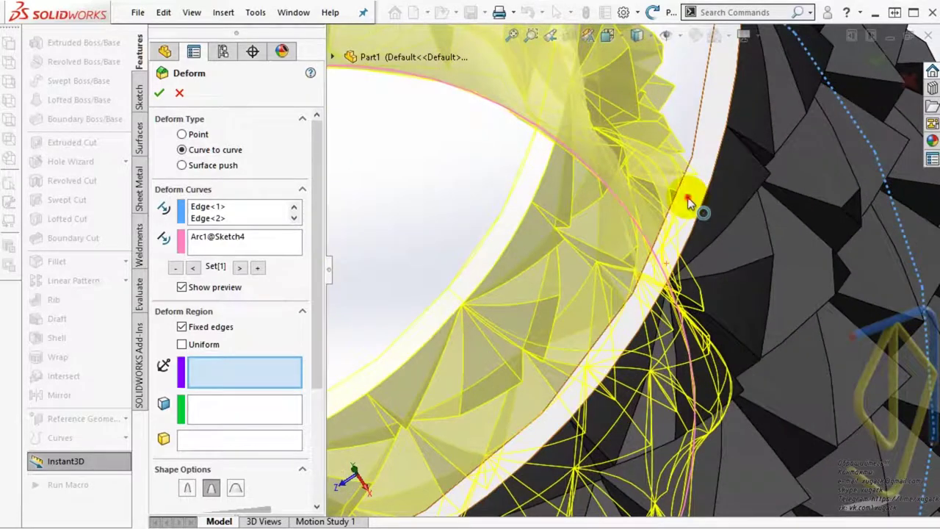
{"action": "left_click", "coordinate": [678, 287]}
Step: In Top view, drag the connector to align the initial and target curves
{"action": "key", "text": "f"}
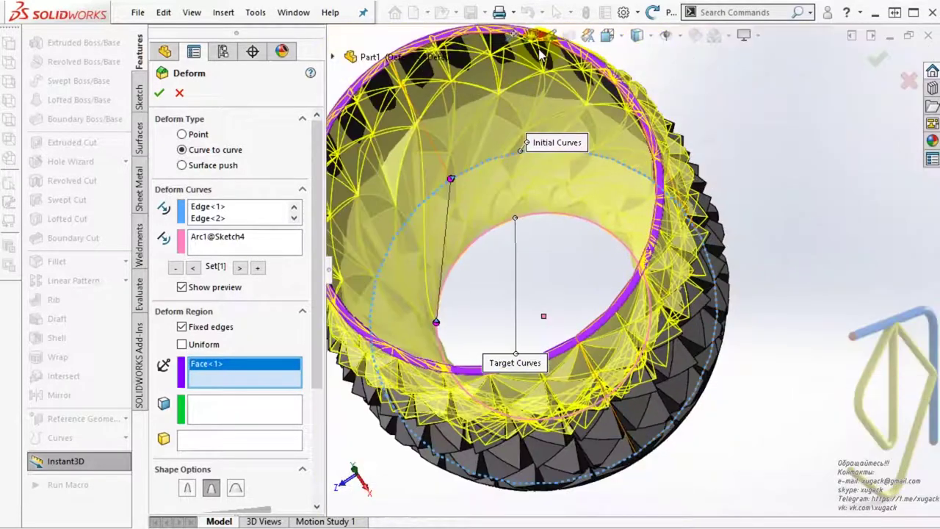
{"action": "left_click", "coordinate": [607, 34]}
{"action": "left_click", "coordinate": [629, 77]}
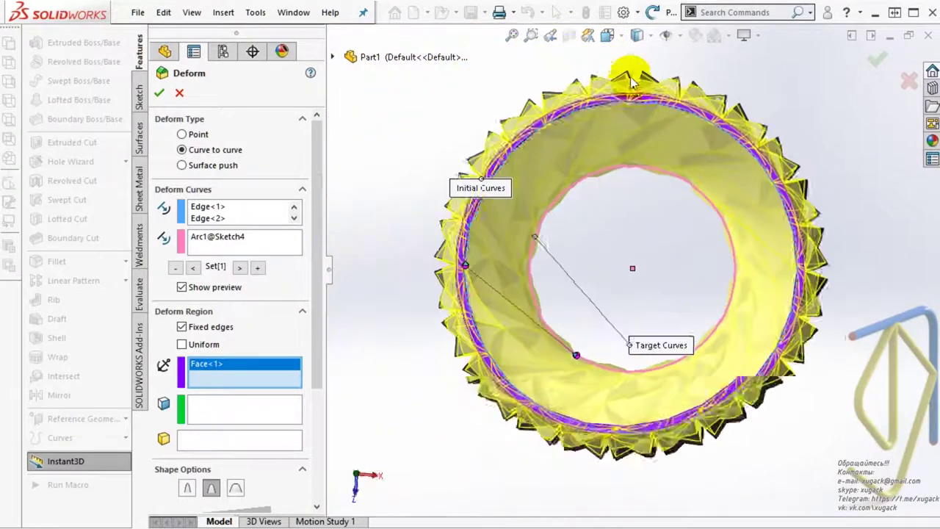
{"action": "scroll", "coordinate": [592, 371], "scroll_direction": "down", "scroll_amount": 2}
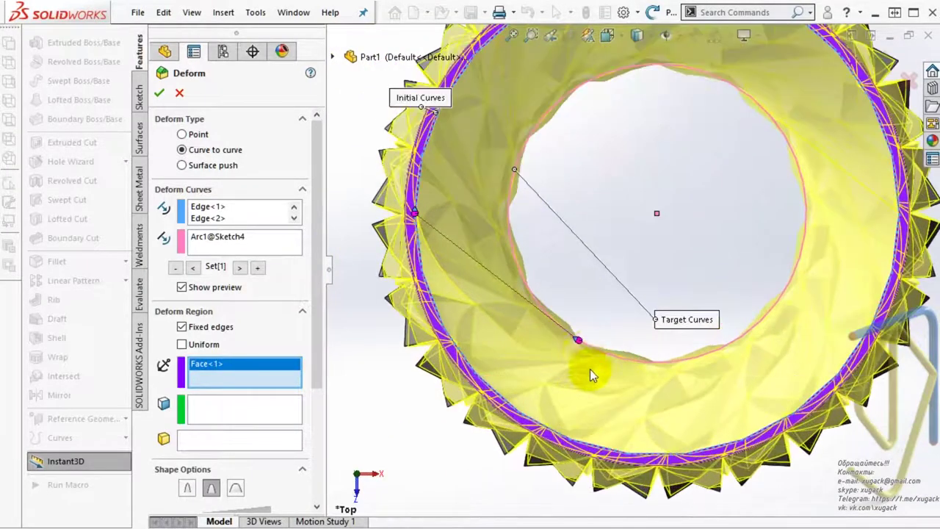
{"action": "left_click", "coordinate": [517, 254]}
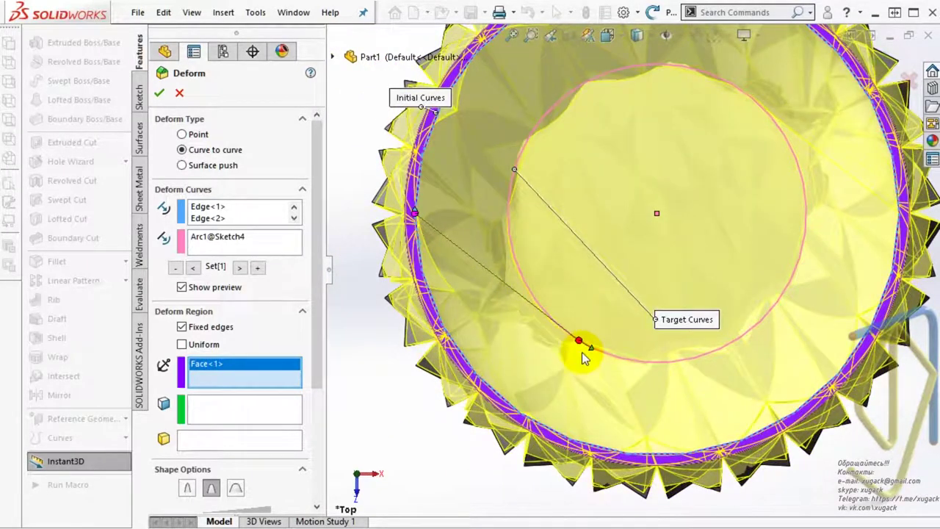
{"action": "mouse_move", "coordinate": [581, 344]}
{"action": "left_mouse_down"}
{"action": "mouse_move", "coordinate": [514, 263]}
{"action": "mouse_move", "coordinate": [509, 214]}
{"action": "left_mouse_up"}
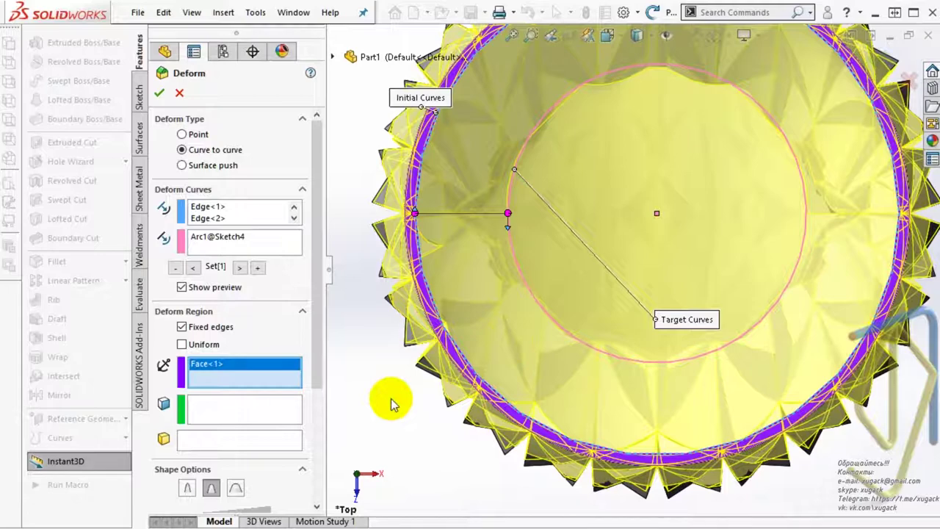
{"action": "scroll", "coordinate": [393, 407], "scroll_direction": "down", "scroll_amount": 4}
{"action": "scroll", "coordinate": [536, 287], "scroll_direction": "up", "scroll_amount": 4}
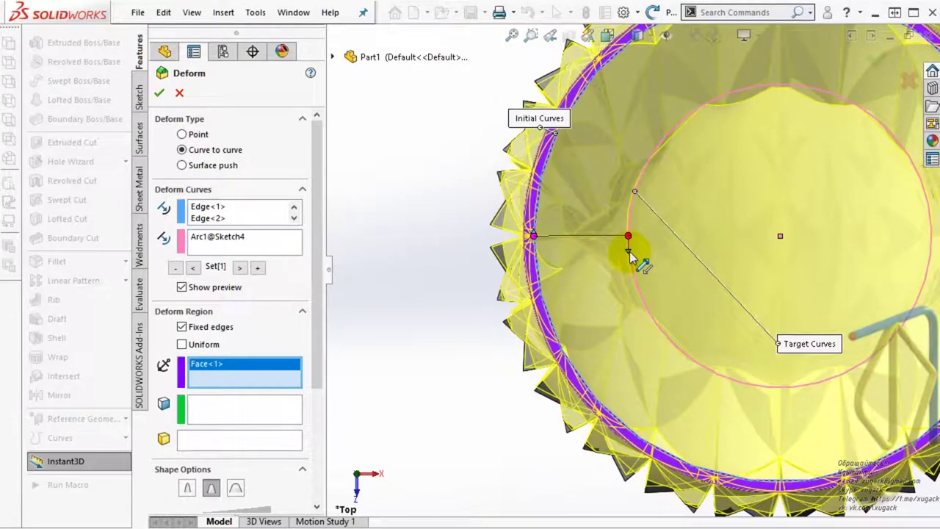
Step: Choose the first Shape Option, nudge the shape slider, and apply Deform1
{"action": "middle_click_drag", "start_coordinate": [411, 404], "coordinate": [464, 204]}
{"action": "scroll", "coordinate": [481, 317], "scroll_direction": "down", "scroll_amount": 3}
{"action": "scroll", "coordinate": [609, 346], "scroll_direction": "up", "scroll_amount": 4}
{"action": "mouse_move", "coordinate": [609, 346]}
{"action": "middle_mouse_down"}
{"action": "mouse_move", "coordinate": [591, 312]}
{"action": "mouse_move", "coordinate": [565, 342]}
{"action": "middle_mouse_up"}
{"action": "left_click", "coordinate": [187, 488]}
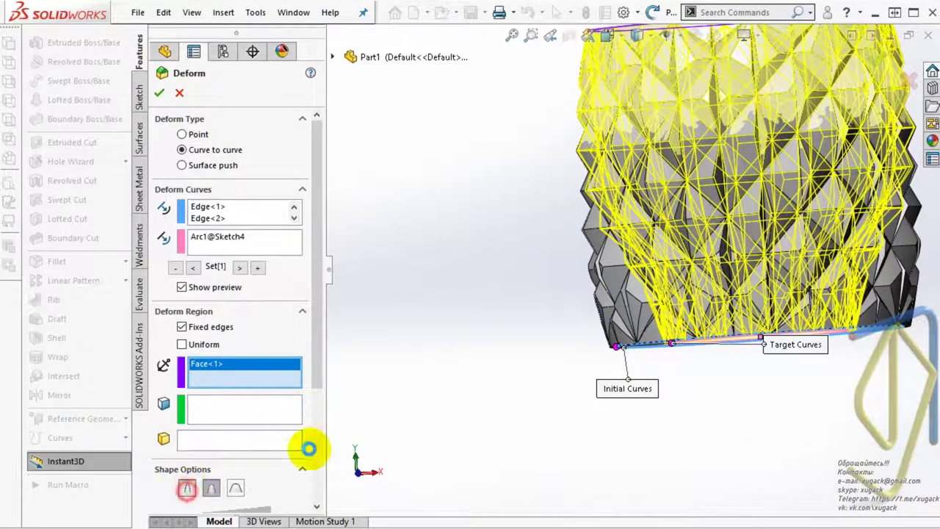
{"action": "middle_click_drag", "start_coordinate": [436, 303], "coordinate": [430, 306]}
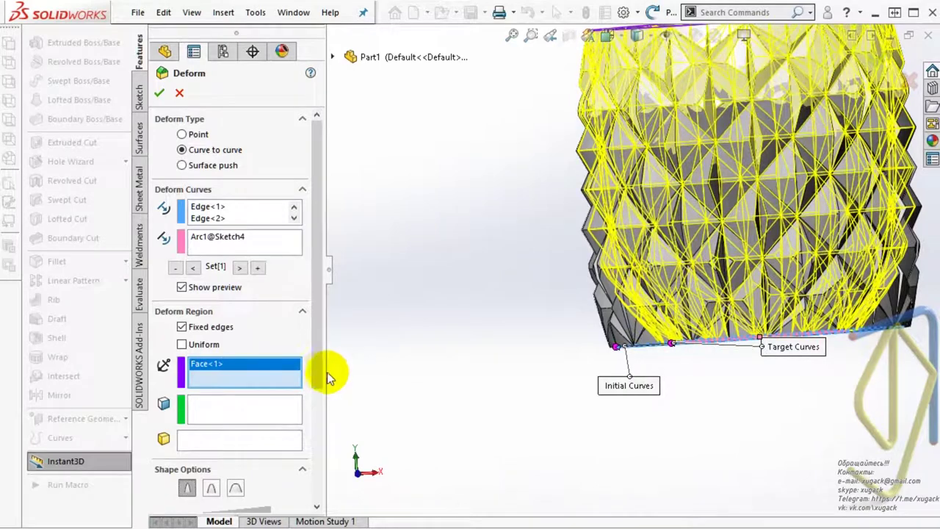
{"action": "left_click_drag", "start_coordinate": [319, 370], "coordinate": [311, 457]}
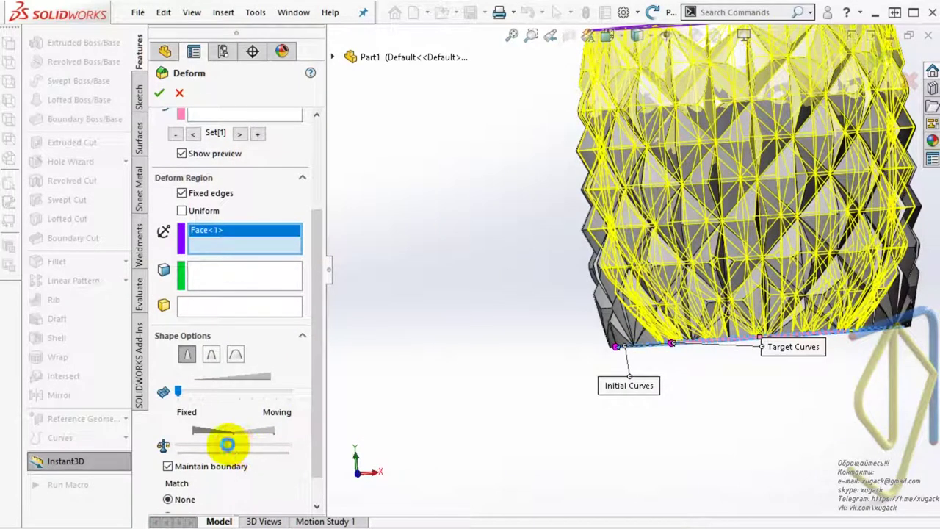
{"action": "left_click_drag", "start_coordinate": [227, 444], "coordinate": [226, 444]}
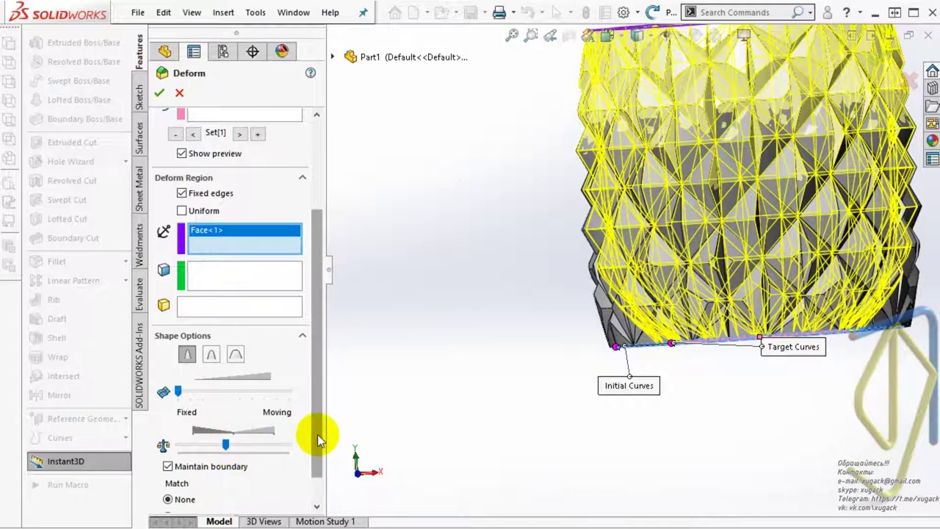
{"action": "left_click", "coordinate": [161, 91]}
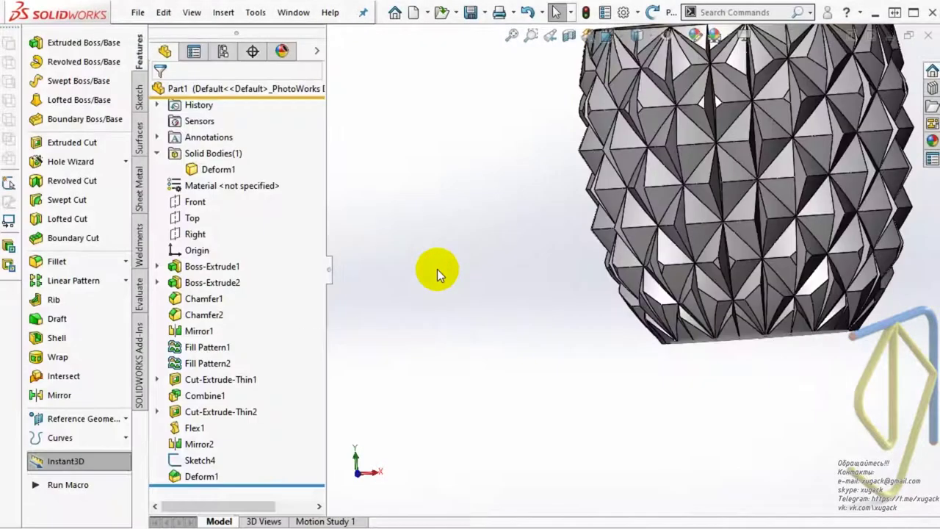
{"action": "scroll", "coordinate": [553, 351], "scroll_direction": "up", "scroll_amount": 3}
{"action": "mouse_move", "coordinate": [554, 351]}
{"action": "middle_mouse_down"}
{"action": "mouse_move", "coordinate": [599, 426]}
{"action": "mouse_move", "coordinate": [693, 252]}
{"action": "mouse_move", "coordinate": [681, 171]}
{"action": "mouse_move", "coordinate": [625, 196]}
{"action": "middle_mouse_up"}
{"action": "scroll", "coordinate": [625, 195], "scroll_direction": "down", "scroll_amount": 5}
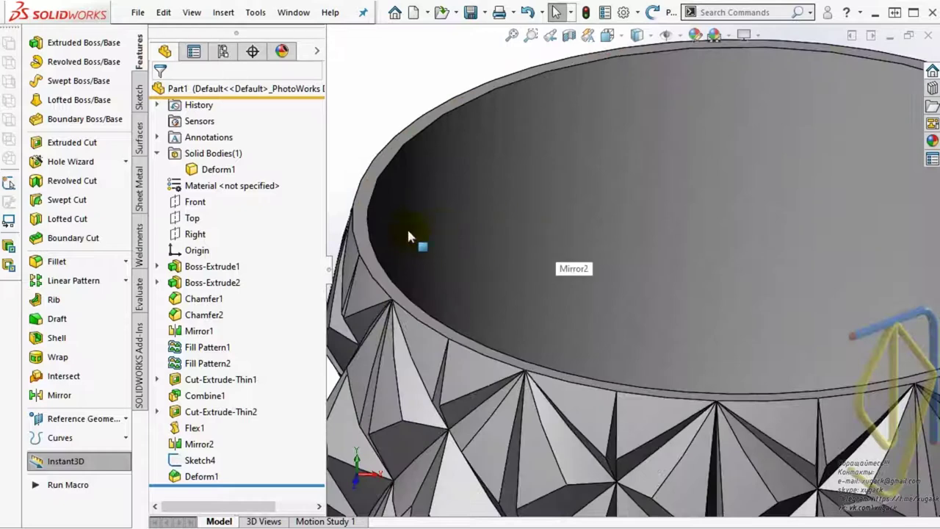
Step: Start a sketch on the vase's rim face, viewed Normal To
{"action": "left_click", "coordinate": [362, 223]}
{"action": "left_click", "coordinate": [431, 175]}
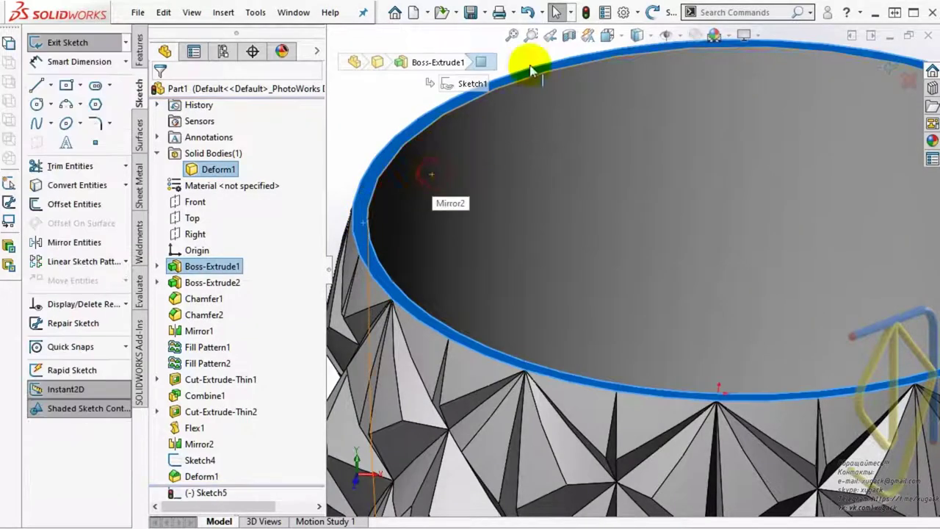
{"action": "left_click", "coordinate": [609, 36]}
{"action": "left_click", "coordinate": [694, 122]}
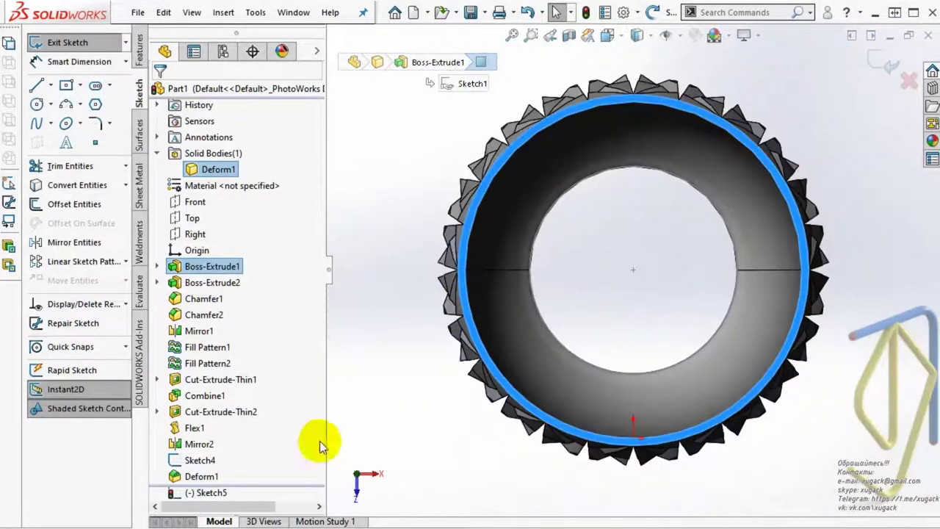
{"action": "left_click", "coordinate": [398, 406]}
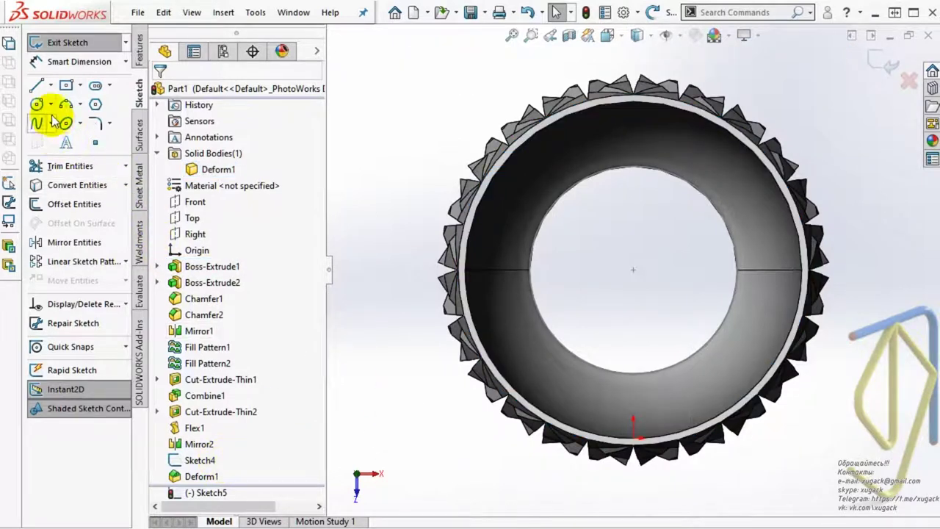
Step: Offset the opening's inner edge 10 mm into a circle and exit the sketch
{"action": "left_click", "coordinate": [69, 206]}
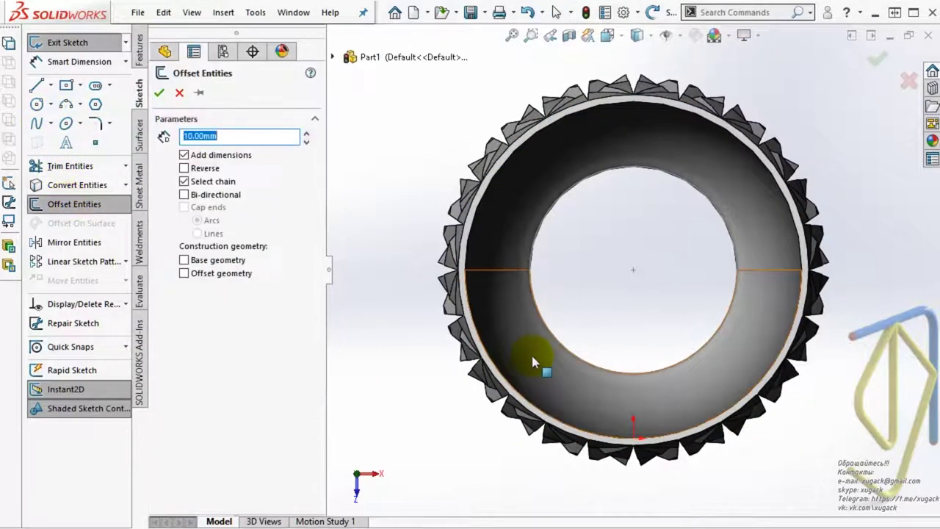
{"action": "left_click", "coordinate": [563, 342]}
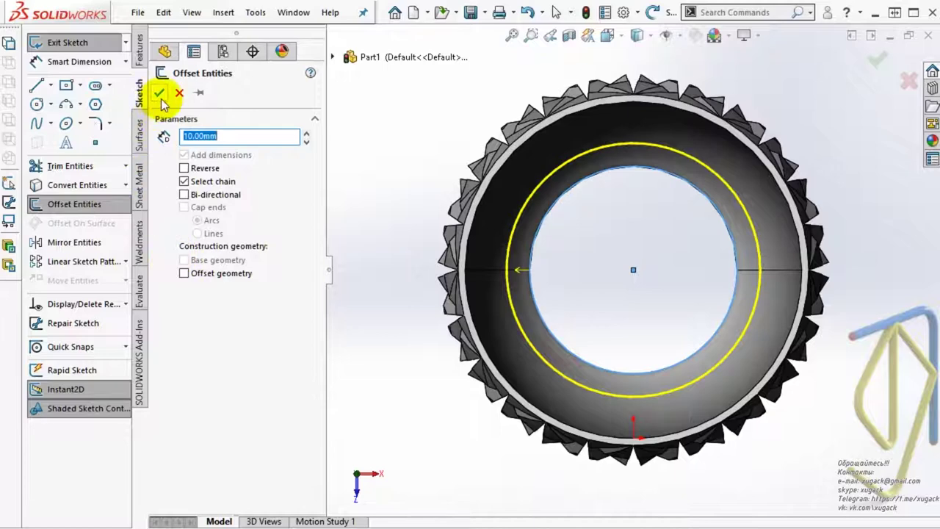
{"action": "left_click", "coordinate": [160, 93]}
{"action": "middle_click_drag", "start_coordinate": [413, 424], "coordinate": [420, 297]}
{"action": "key", "text": "f"}
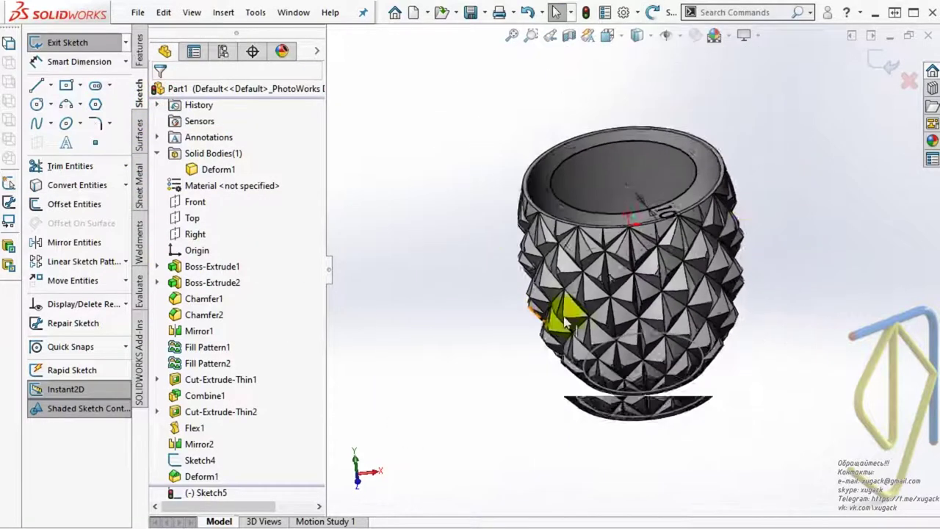
{"action": "left_click", "coordinate": [873, 65]}
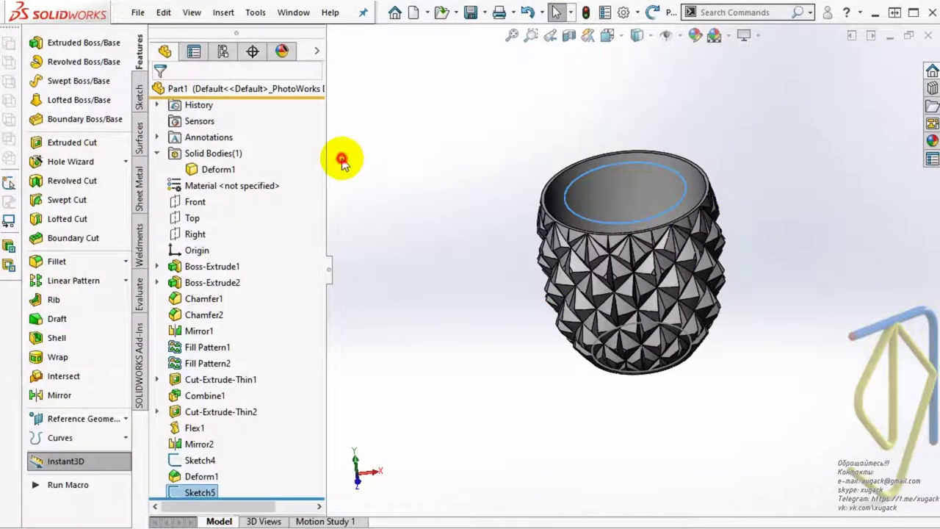
{"action": "left_click", "coordinate": [223, 13]}
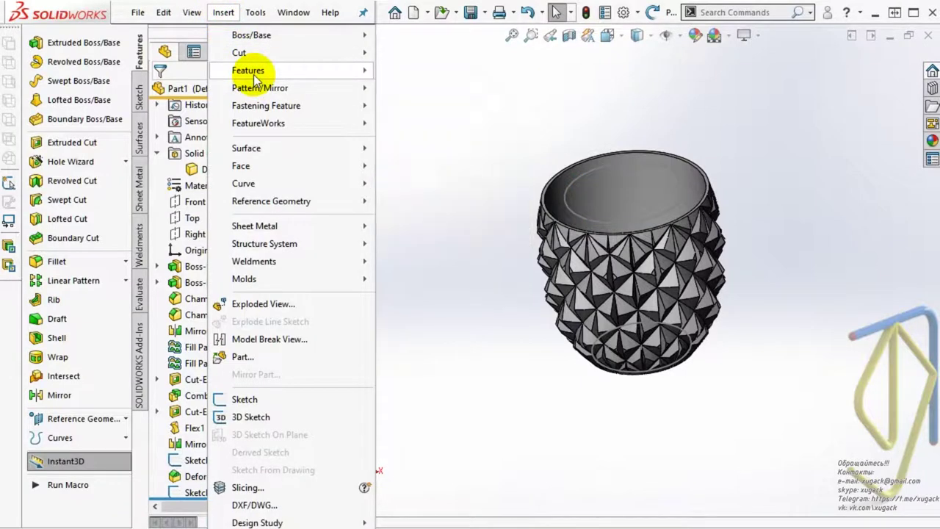
{"action": "mouse_move", "coordinate": [248, 71]}
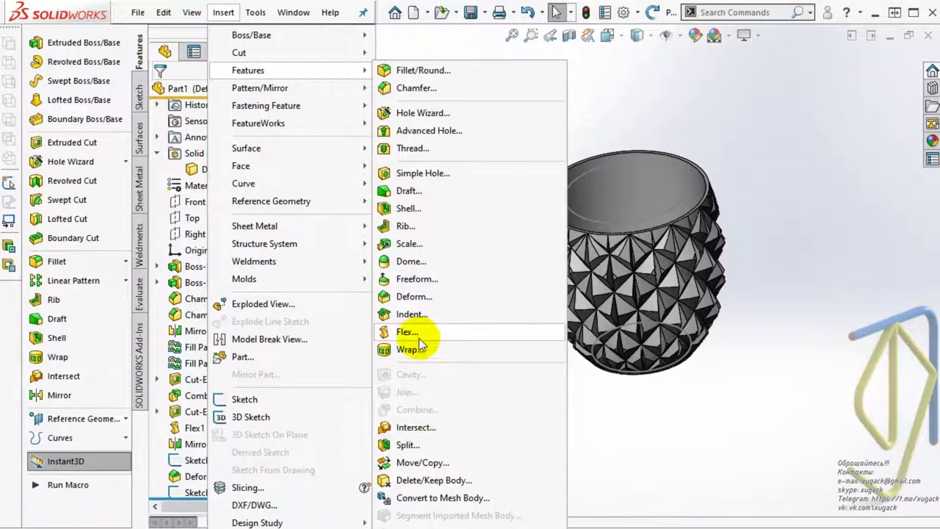
Step: Start a second Deform with two rim edges as initial curves
{"action": "left_click", "coordinate": [411, 297]}
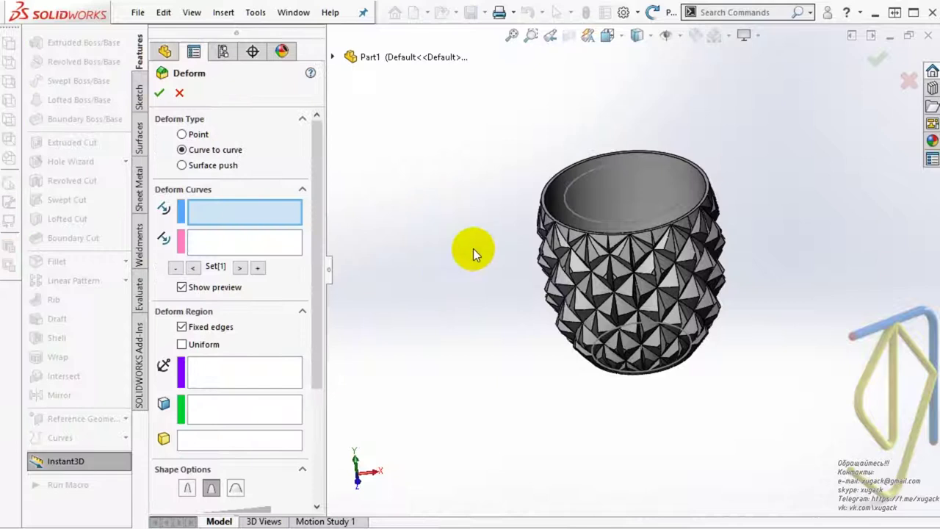
{"action": "scroll", "coordinate": [562, 214], "scroll_direction": "down", "scroll_amount": 3}
{"action": "left_click", "coordinate": [560, 209]}
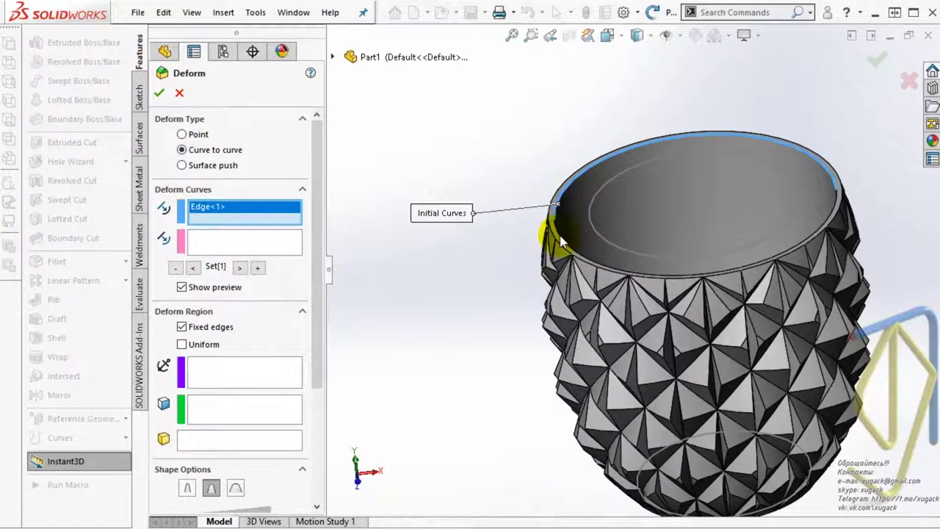
{"action": "left_click", "coordinate": [558, 240]}
{"action": "left_click", "coordinate": [259, 245]}
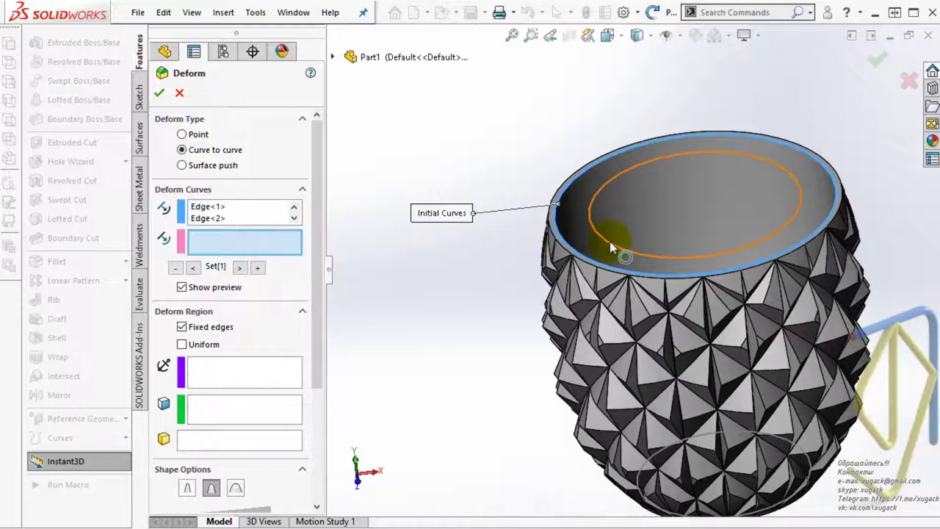
{"action": "left_click", "coordinate": [436, 322]}
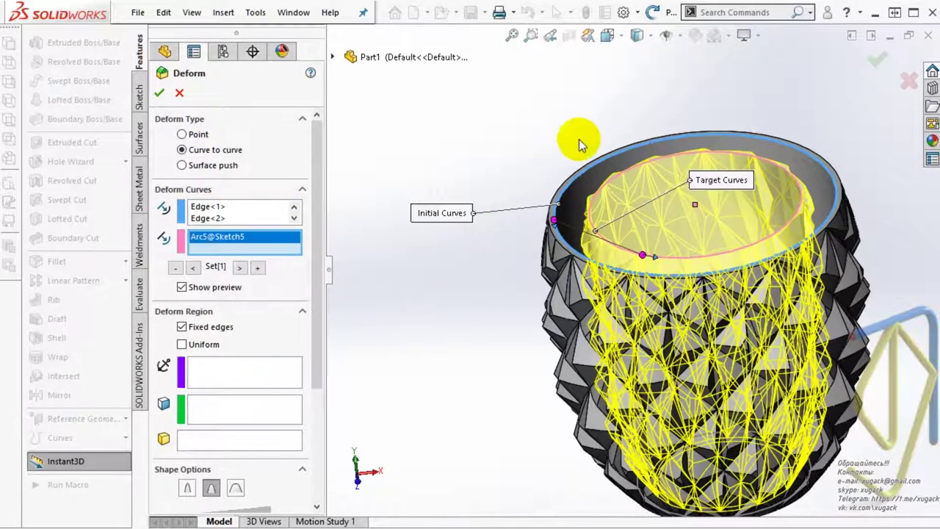
Step: In Top view, drag the connector so rim edges align with the target circle
{"action": "left_click", "coordinate": [617, 41]}
{"action": "left_click", "coordinate": [626, 78]}
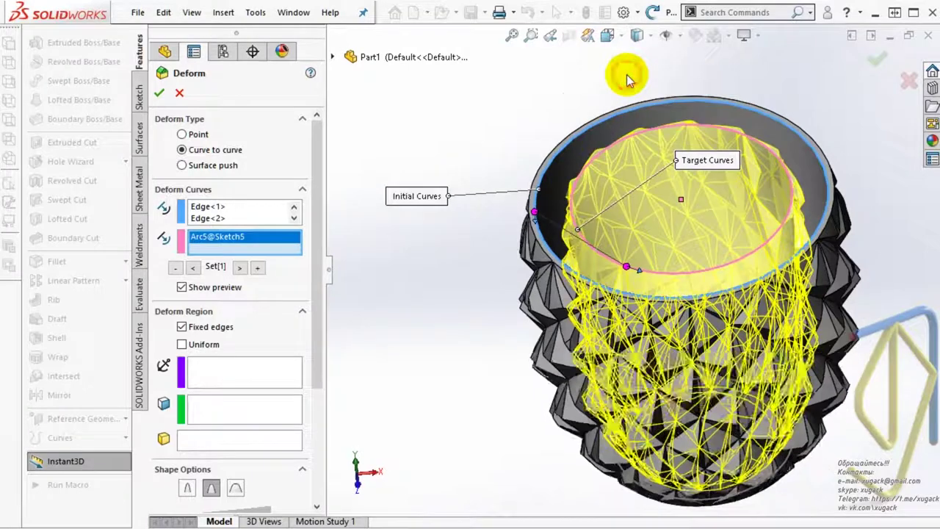
{"action": "scroll", "coordinate": [546, 286], "scroll_direction": "down", "scroll_amount": 3}
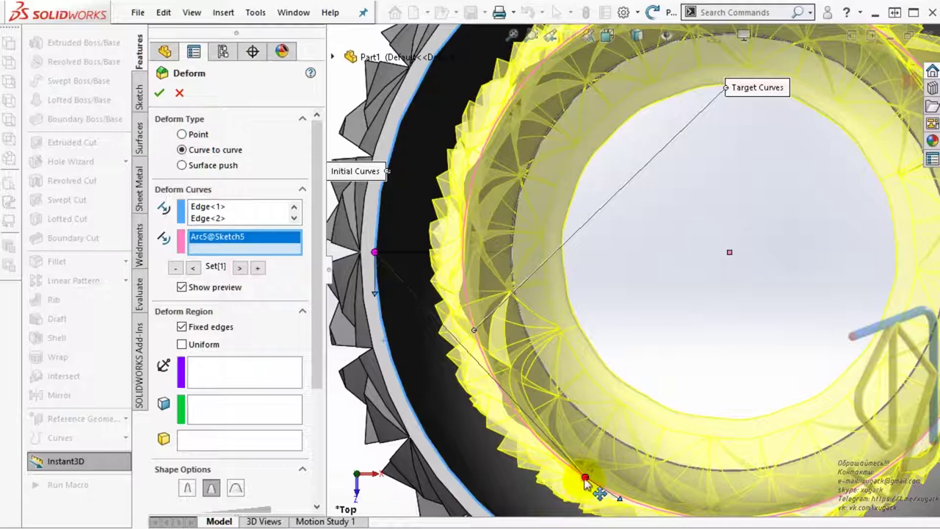
{"action": "left_click_drag", "start_coordinate": [585, 479], "coordinate": [462, 252]}
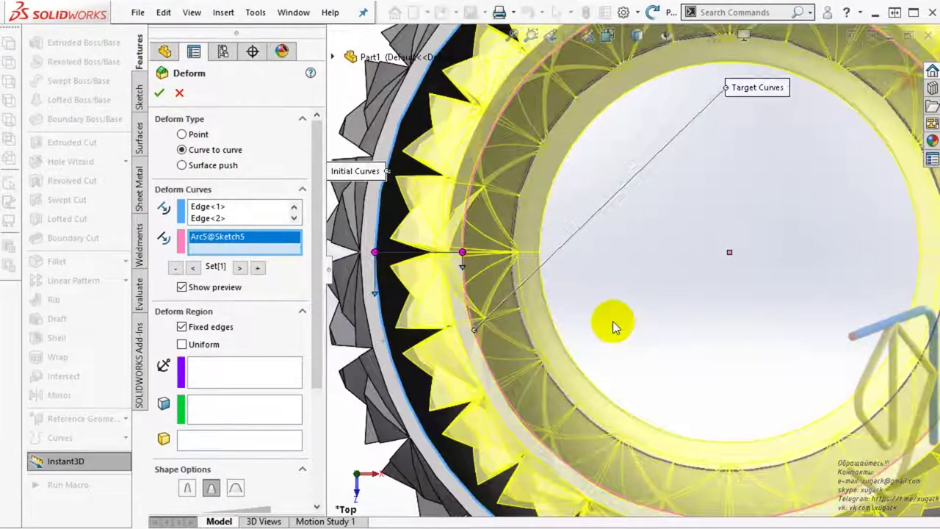
{"action": "scroll", "coordinate": [612, 321], "scroll_direction": "up", "scroll_amount": 3}
{"action": "middle_click_drag", "start_coordinate": [617, 322], "coordinate": [334, 292]}
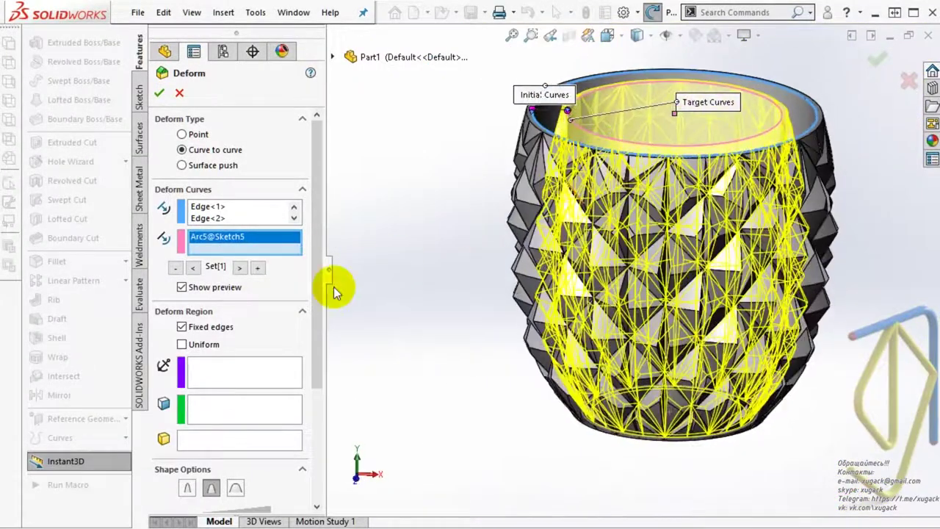
Step: Hold the vase's bottom face fixed for the second Deform
{"action": "left_click", "coordinate": [237, 372]}
{"action": "middle_click_drag", "start_coordinate": [562, 399], "coordinate": [529, 229]}
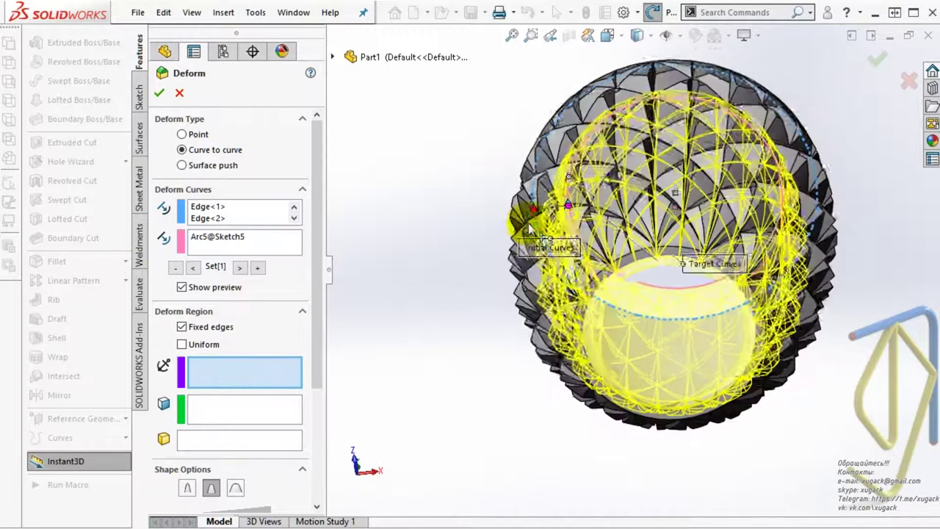
{"action": "scroll", "coordinate": [635, 426], "scroll_direction": "down", "scroll_amount": 3}
{"action": "scroll", "coordinate": [635, 426], "scroll_direction": "down", "scroll_amount": 3}
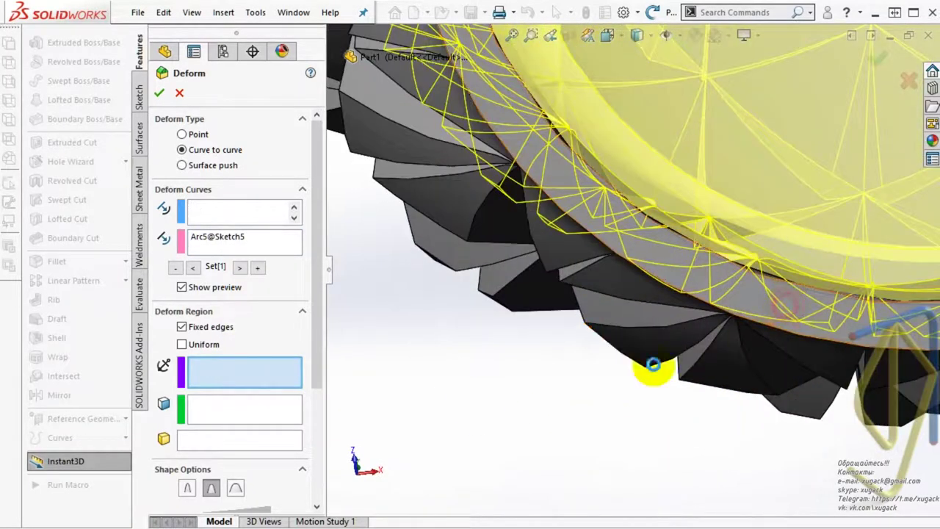
{"action": "left_click", "coordinate": [513, 395]}
{"action": "scroll", "coordinate": [512, 395], "scroll_direction": "up", "scroll_amount": 5}
{"action": "mouse_move", "coordinate": [514, 389]}
{"action": "middle_mouse_down"}
{"action": "mouse_move", "coordinate": [556, 433]}
{"action": "mouse_move", "coordinate": [623, 457]}
{"action": "mouse_move", "coordinate": [451, 301]}
{"action": "mouse_move", "coordinate": [479, 390]}
{"action": "mouse_move", "coordinate": [295, 402]}
{"action": "middle_mouse_up"}
{"action": "scroll", "coordinate": [305, 427], "scroll_direction": "down", "scroll_amount": 3}
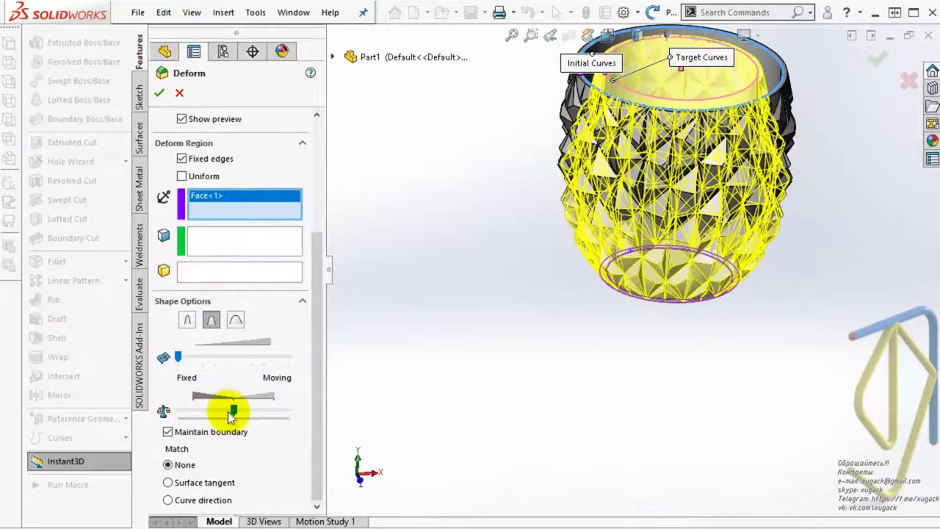
Step: Choose the rounder first Shape Option, raise stiffness slightly, and confirm Deform2
{"action": "left_click", "coordinate": [186, 320]}
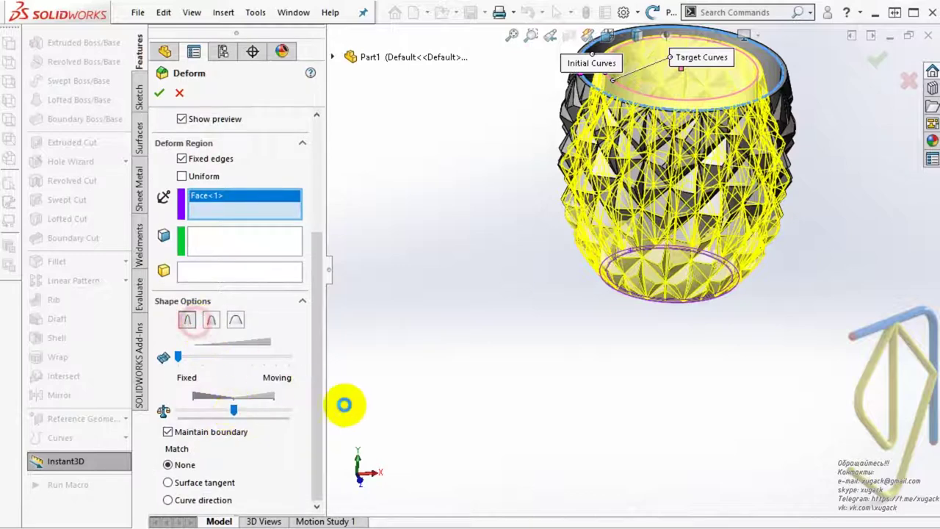
{"action": "left_click", "coordinate": [249, 411]}
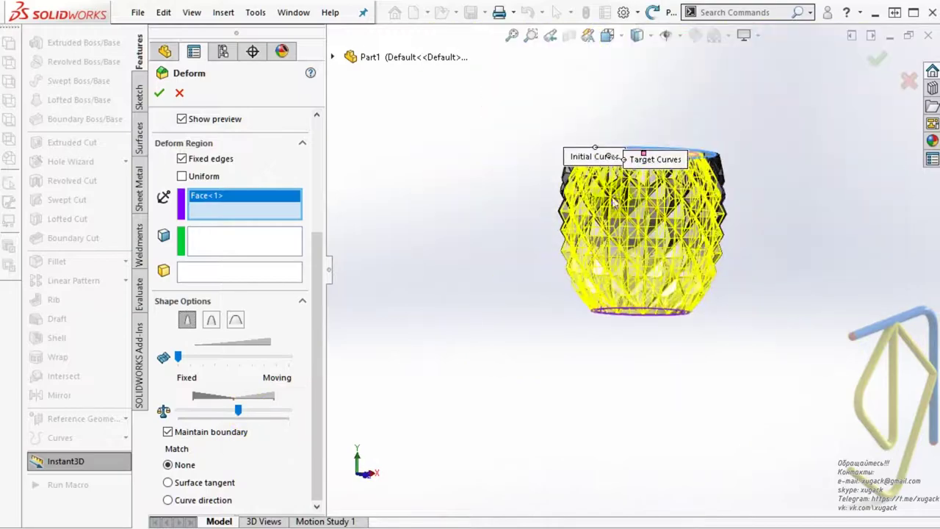
{"action": "scroll", "coordinate": [569, 197], "scroll_direction": "up", "scroll_amount": 3}
{"action": "middle_click_drag", "start_coordinate": [569, 196], "coordinate": [573, 243]}
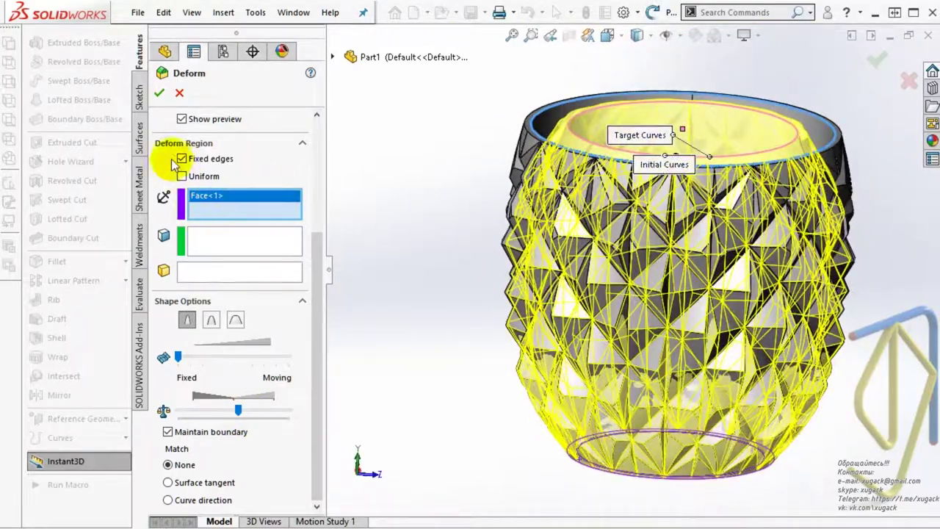
{"action": "left_click", "coordinate": [160, 94]}
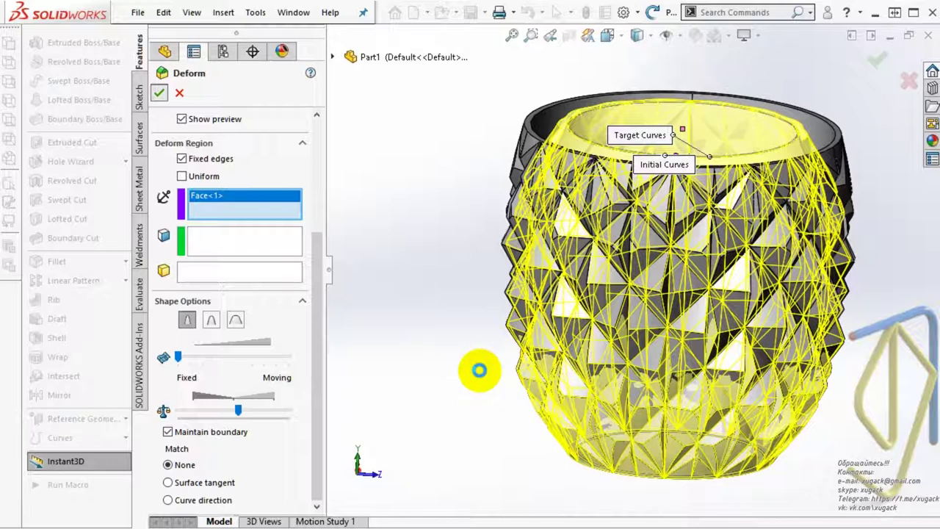
{"action": "mouse_move", "coordinate": [476, 317]}
{"action": "middle_mouse_down"}
{"action": "mouse_move", "coordinate": [495, 443]}
{"action": "mouse_move", "coordinate": [482, 346]}
{"action": "mouse_move", "coordinate": [431, 431]}
{"action": "mouse_move", "coordinate": [472, 158]}
{"action": "middle_mouse_up"}
{"action": "scroll", "coordinate": [588, 353], "scroll_direction": "down", "scroll_amount": 4}
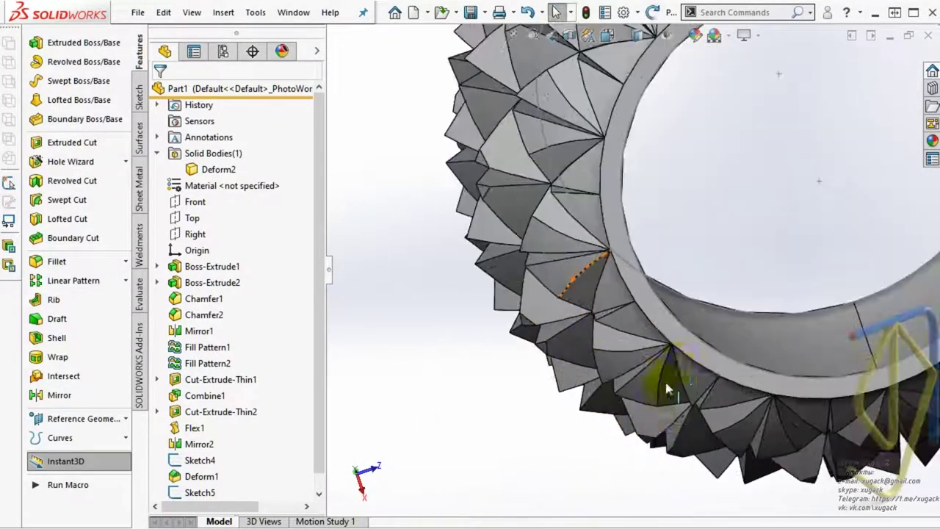
Step: Sketch on the bottom face and convert its outline into the sketch
{"action": "left_click", "coordinate": [686, 348]}
{"action": "left_click", "coordinate": [749, 304]}
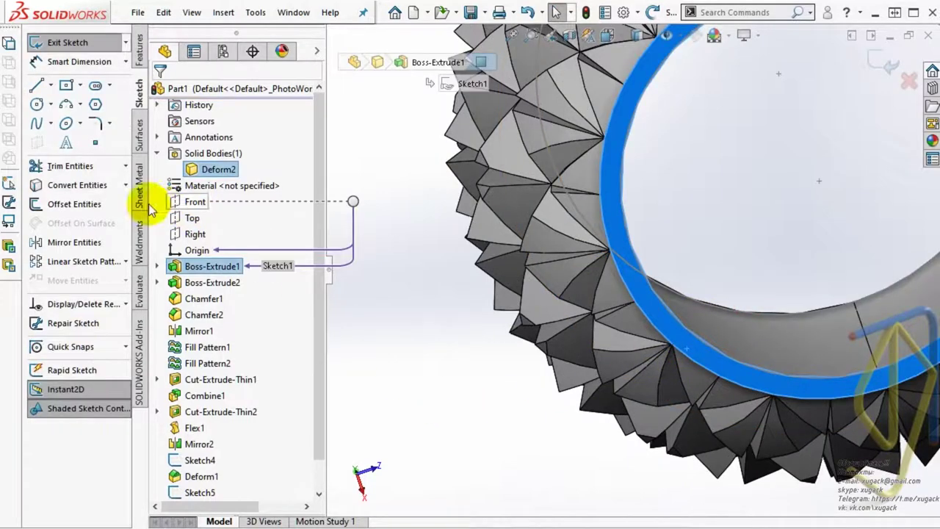
{"action": "left_click", "coordinate": [92, 188]}
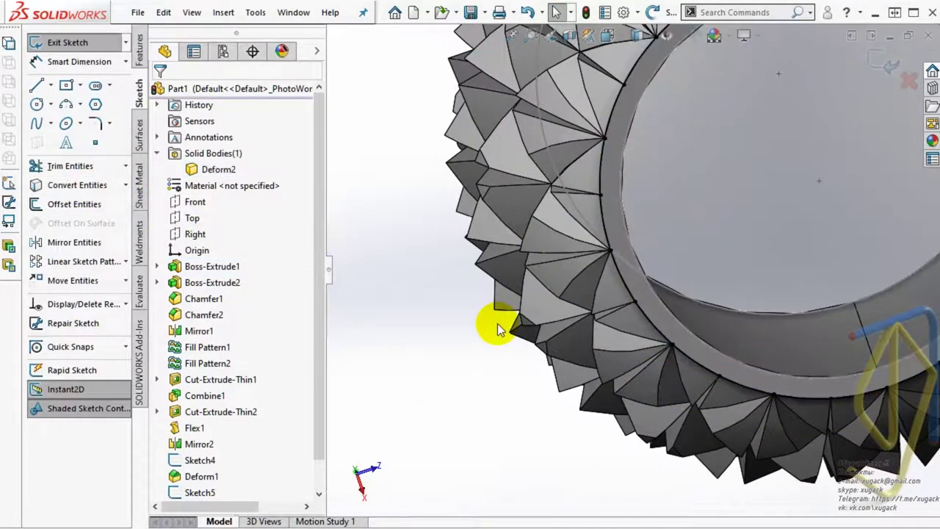
{"action": "scroll", "coordinate": [507, 312], "scroll_direction": "up", "scroll_amount": 3}
{"action": "mouse_move", "coordinate": [514, 305]}
{"action": "middle_mouse_down"}
{"action": "mouse_move", "coordinate": [553, 416]}
{"action": "mouse_move", "coordinate": [514, 330]}
{"action": "middle_mouse_up"}
Step: Extrude the base circle 3 mm Blind into a floor plate
{"action": "left_click", "coordinate": [140, 51]}
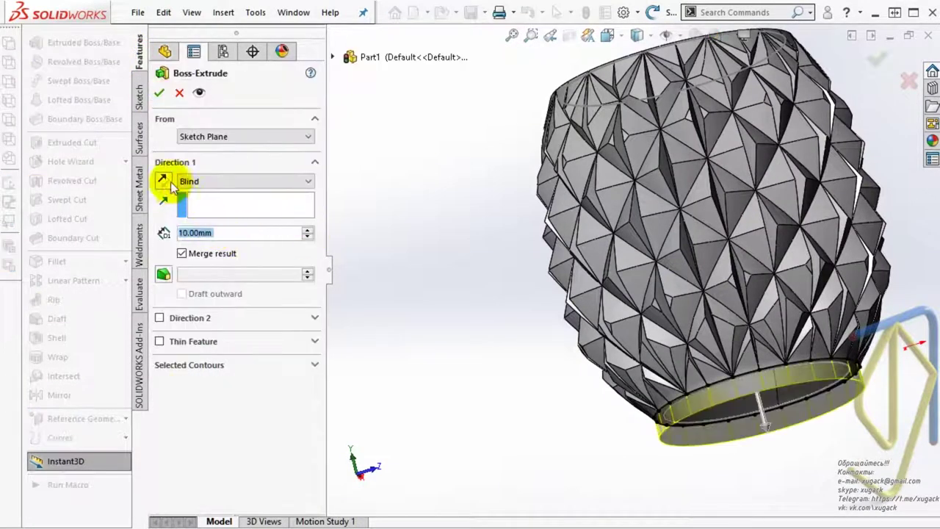
{"action": "left_click", "coordinate": [232, 237]}
{"action": "type", "text": "3"}
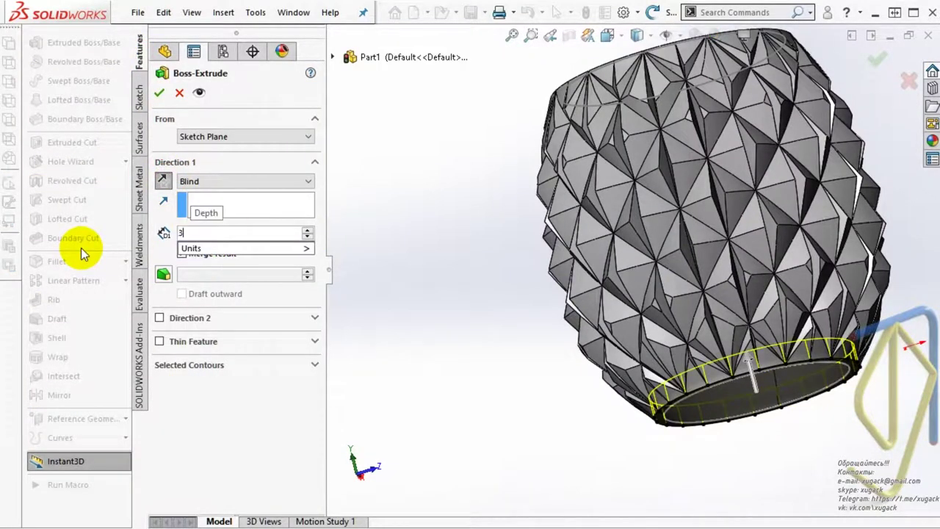
{"action": "key", "text": "Return"}
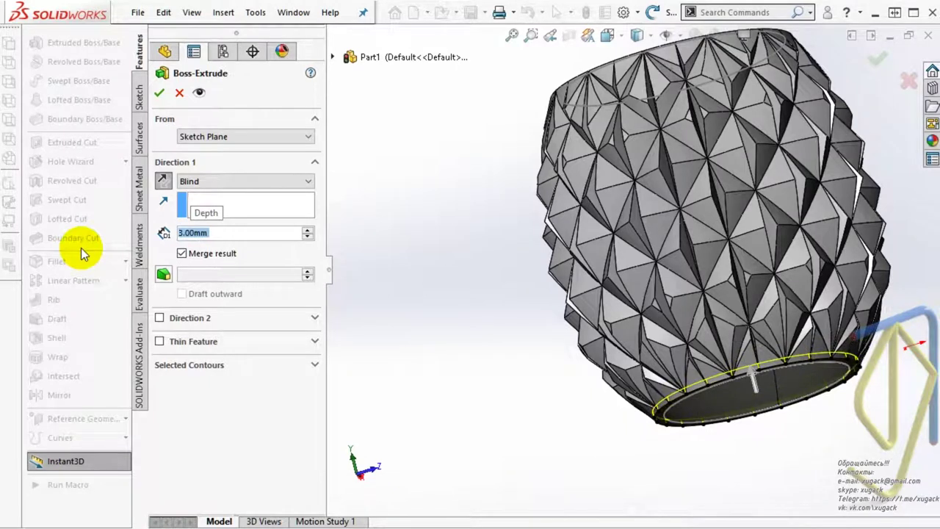
{"action": "left_click", "coordinate": [160, 93]}
{"action": "mouse_move", "coordinate": [484, 375]}
{"action": "middle_mouse_down"}
{"action": "mouse_move", "coordinate": [580, 257]}
{"action": "mouse_move", "coordinate": [458, 279]}
{"action": "mouse_move", "coordinate": [639, 112]}
{"action": "middle_mouse_up"}
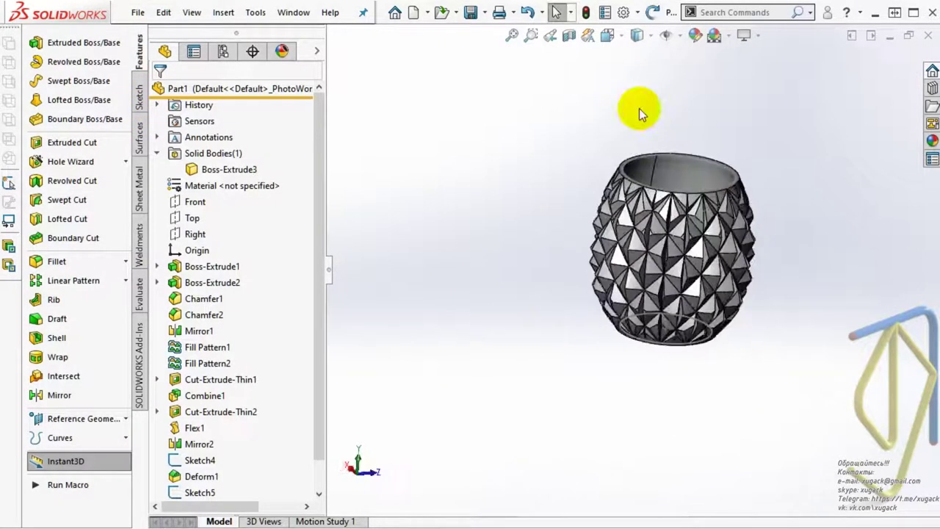
Step: Collapse the bodies folder and feature tree, then view the vase in Isometric
{"action": "left_click", "coordinate": [666, 35]}
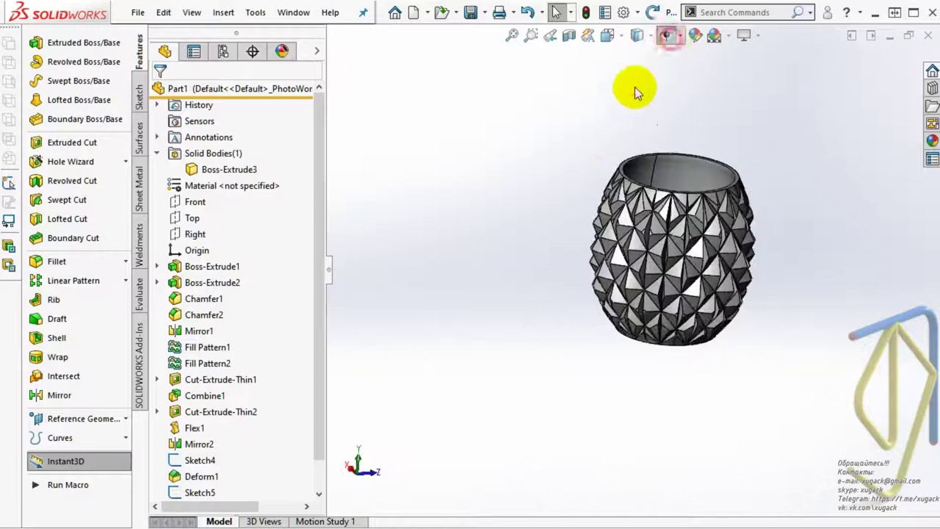
{"action": "left_click", "coordinate": [157, 154]}
{"action": "left_click", "coordinate": [328, 271]}
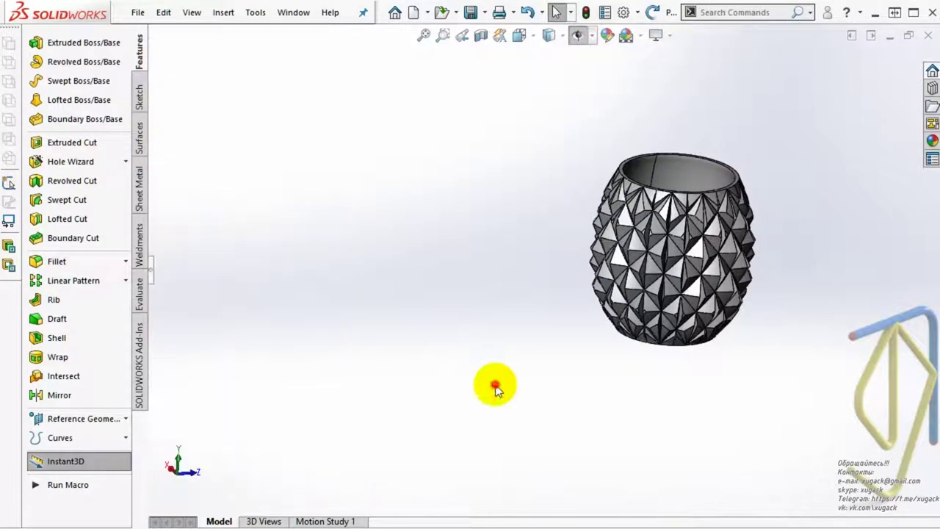
{"action": "left_click", "coordinate": [530, 35]}
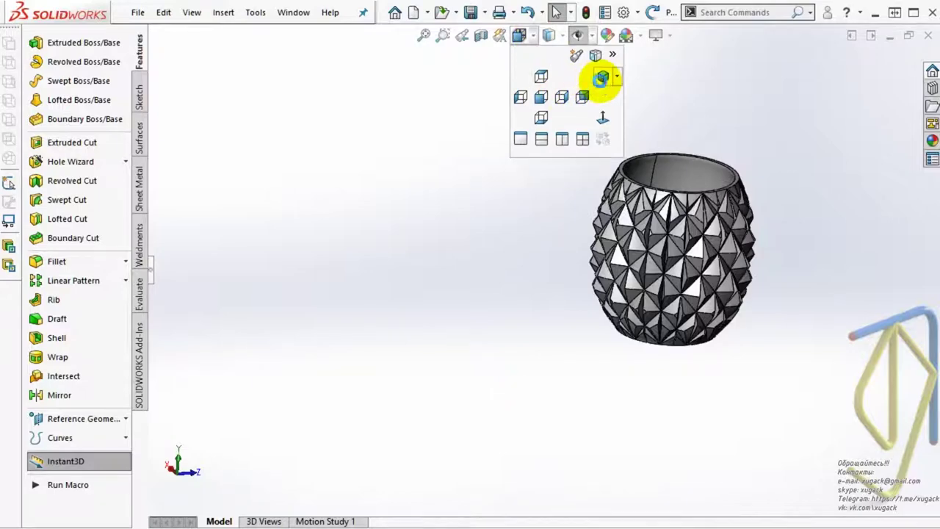
{"action": "left_click", "coordinate": [603, 76]}
{"action": "mouse_move", "coordinate": [340, 406]}
{"action": "middle_mouse_down"}
{"action": "mouse_move", "coordinate": [367, 289]}
{"action": "mouse_move", "coordinate": [220, 154]}
{"action": "mouse_move", "coordinate": [237, 184]}
{"action": "mouse_move", "coordinate": [478, 416]}
{"action": "mouse_move", "coordinate": [795, 463]}
{"action": "mouse_move", "coordinate": [739, 260]}
{"action": "mouse_move", "coordinate": [431, 199]}
{"action": "mouse_move", "coordinate": [510, 107]}
{"action": "mouse_move", "coordinate": [730, 306]}
{"action": "mouse_move", "coordinate": [470, 130]}
{"action": "middle_mouse_up"}
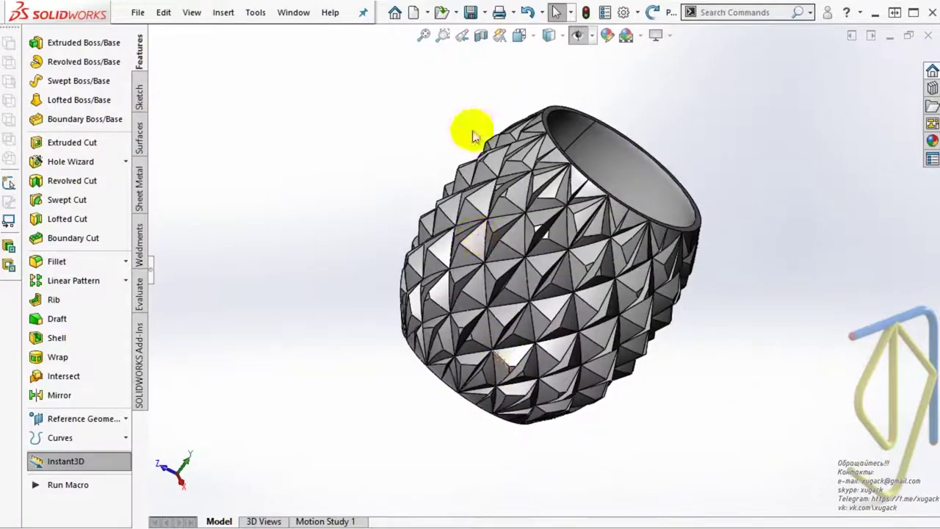
Step: Inspect the vase in Four View, then return to a single trimetric view
{"action": "left_click", "coordinate": [522, 37]}
{"action": "left_click", "coordinate": [583, 140]}
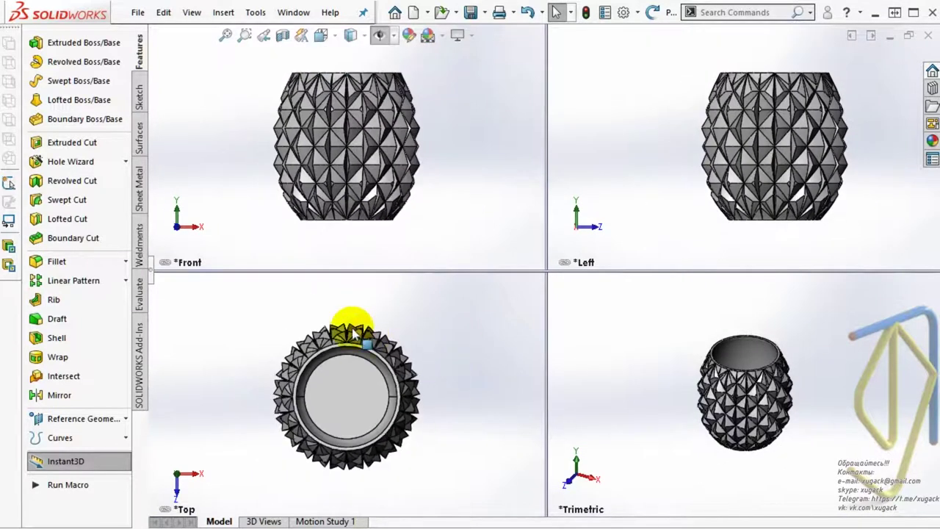
{"action": "middle_click_drag", "start_coordinate": [698, 453], "coordinate": [839, 377]}
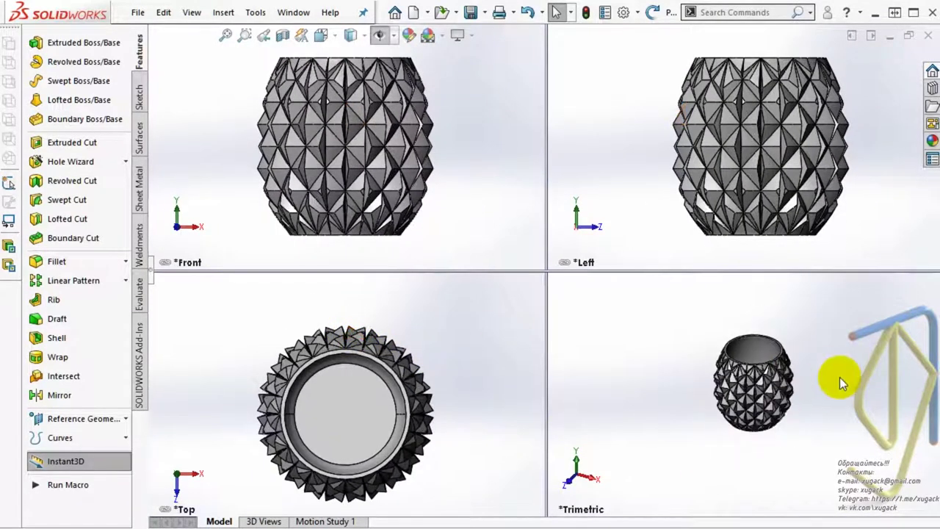
{"action": "left_click", "coordinate": [619, 374]}
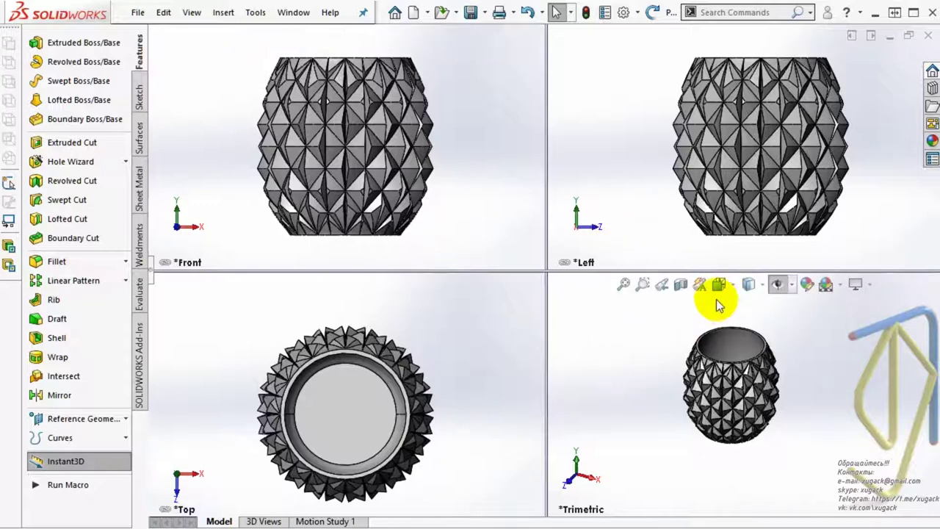
{"action": "left_click", "coordinate": [719, 287]}
{"action": "left_click", "coordinate": [718, 388]}
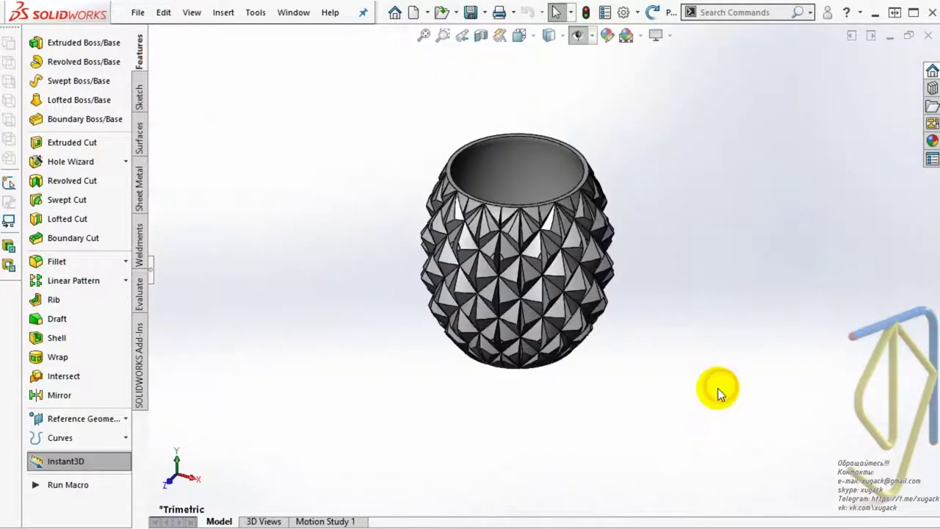
Step: Orbit the vase to look it over, then snap back to Isometric
{"action": "scroll", "coordinate": [556, 338], "scroll_direction": "up", "scroll_amount": 3}
{"action": "scroll", "coordinate": [416, 209], "scroll_direction": "down", "scroll_amount": 4}
{"action": "scroll", "coordinate": [549, 333], "scroll_direction": "up", "scroll_amount": 4}
{"action": "scroll", "coordinate": [690, 365], "scroll_direction": "down", "scroll_amount": 2}
{"action": "mouse_move", "coordinate": [690, 362]}
{"action": "middle_mouse_down"}
{"action": "mouse_move", "coordinate": [540, 361]}
{"action": "mouse_move", "coordinate": [385, 399]}
{"action": "mouse_move", "coordinate": [151, 374]}
{"action": "mouse_move", "coordinate": [619, 390]}
{"action": "mouse_move", "coordinate": [745, 371]}
{"action": "mouse_move", "coordinate": [515, 443]}
{"action": "middle_mouse_up"}
{"action": "left_click", "coordinate": [532, 36]}
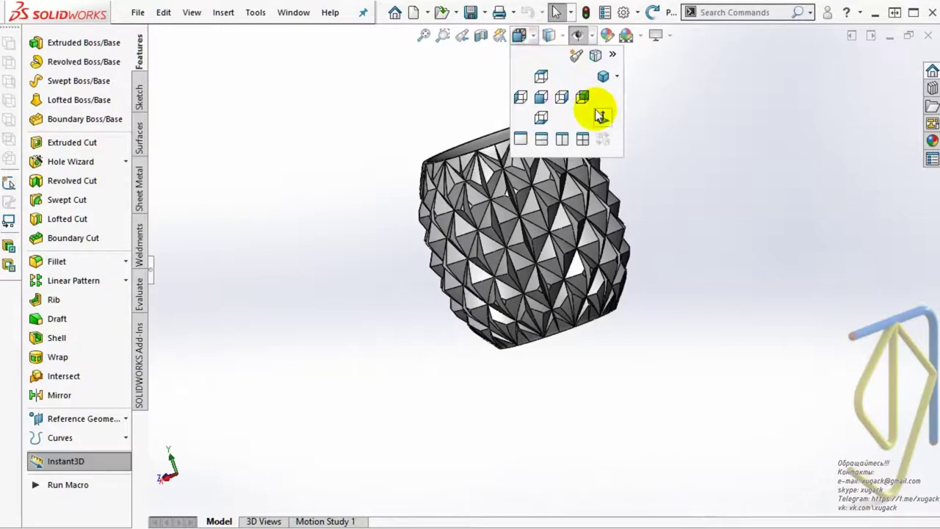
{"action": "left_click", "coordinate": [595, 55]}
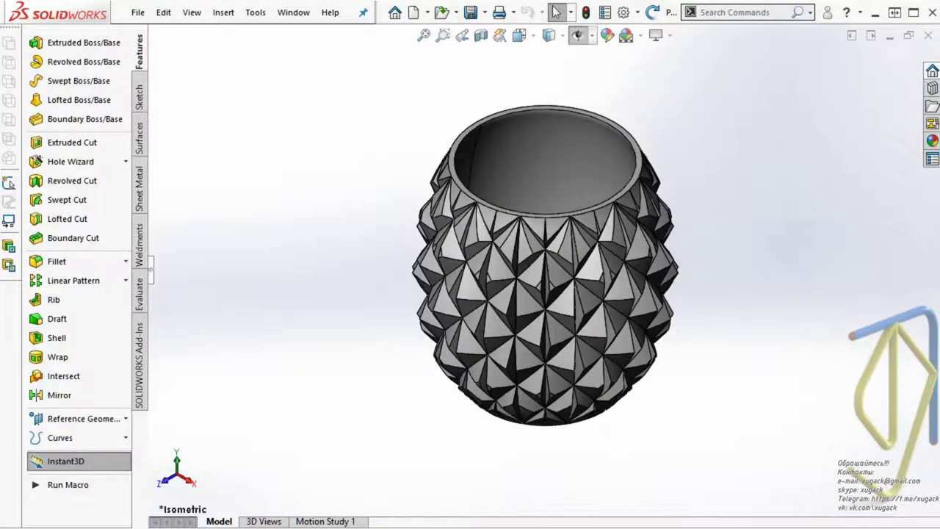